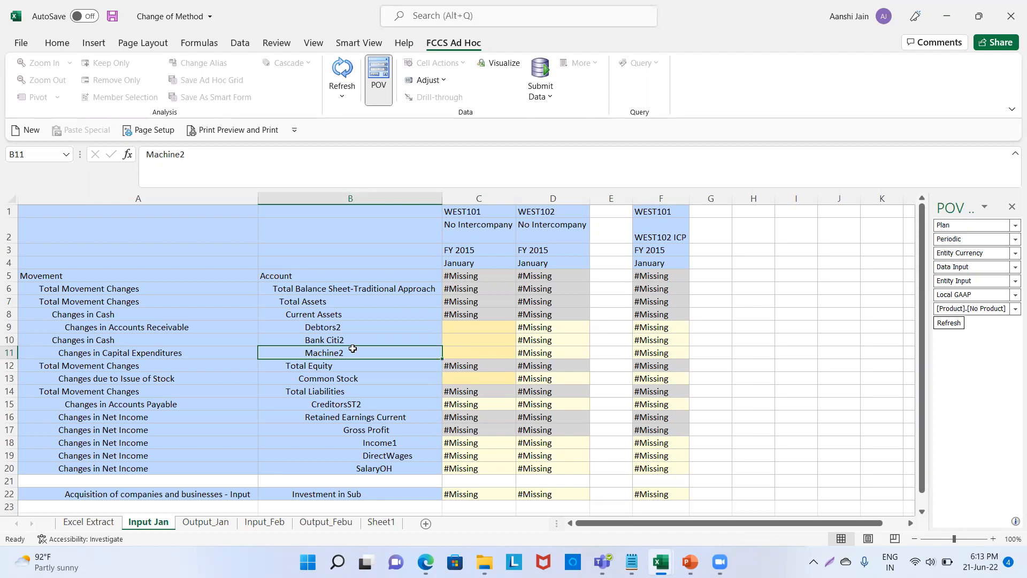
# In the WEST101 January column, enter 85000 for Debtors2, 100000 for Bank Citi2 and 150000 for Machine2.
pyautogui.click(482, 326)
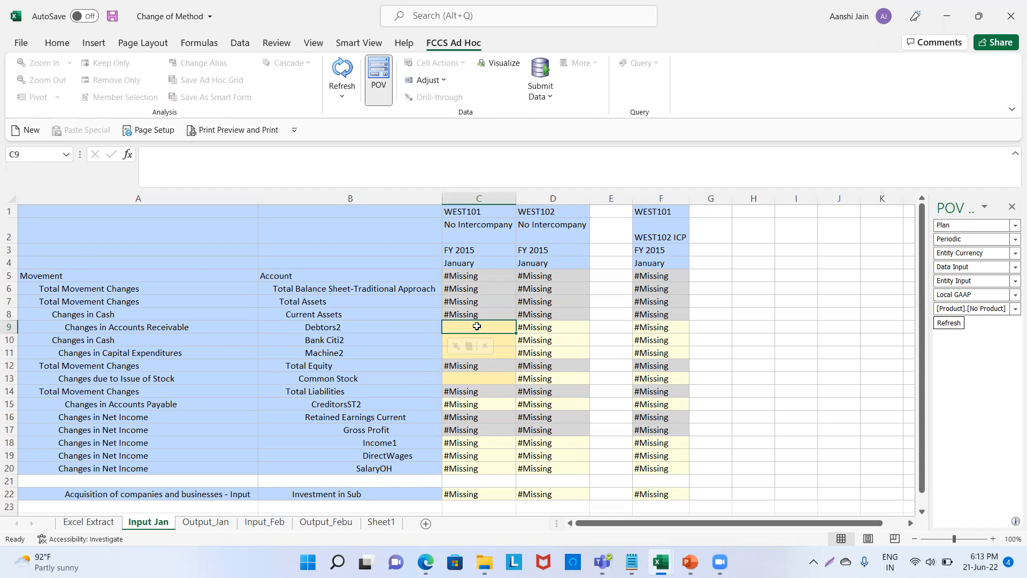
pyautogui.write('8')
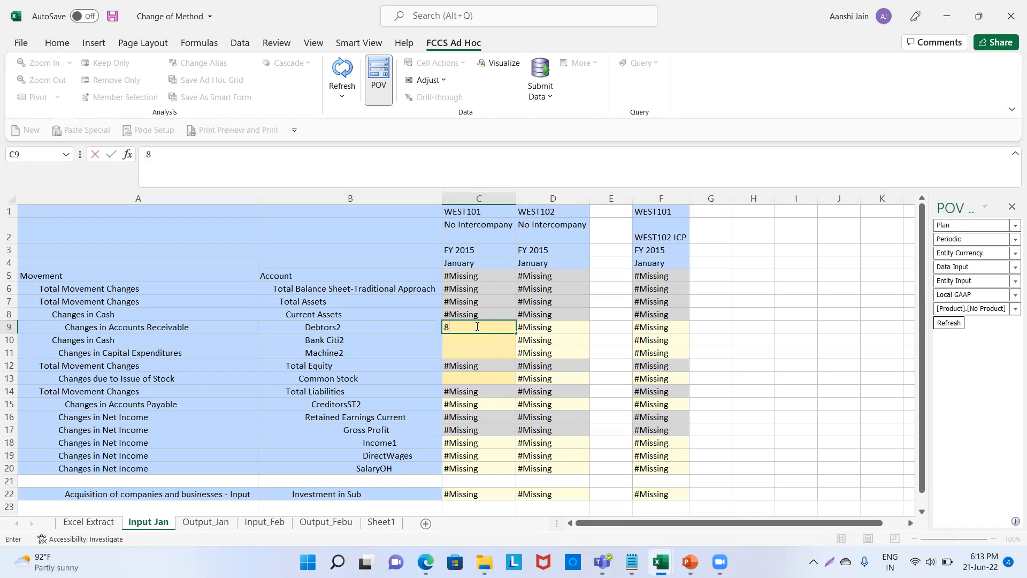
pyautogui.write('5000')
pyautogui.press('Return')
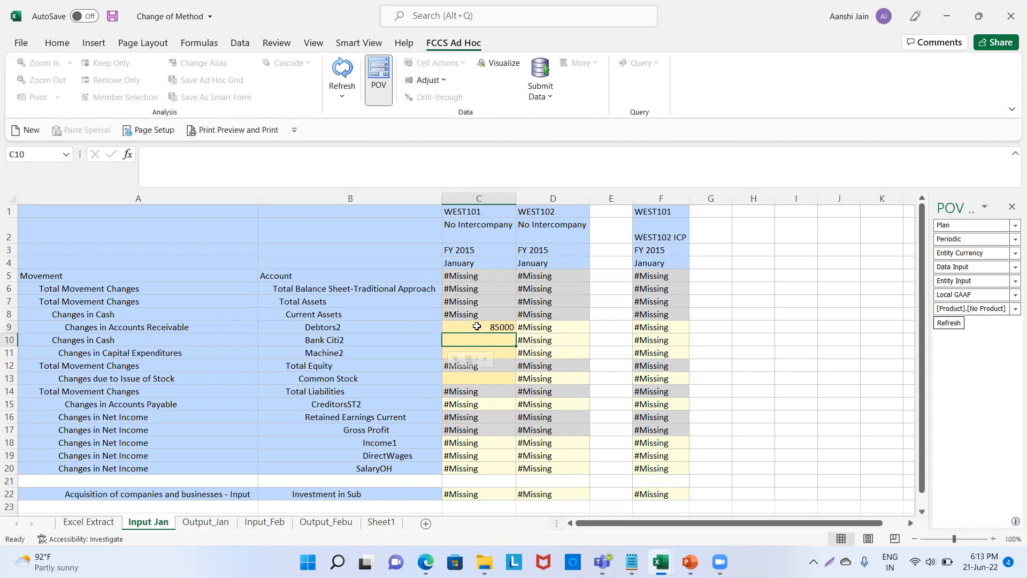
pyautogui.write('100000')
pyautogui.press('Return')
pyautogui.write('150000')
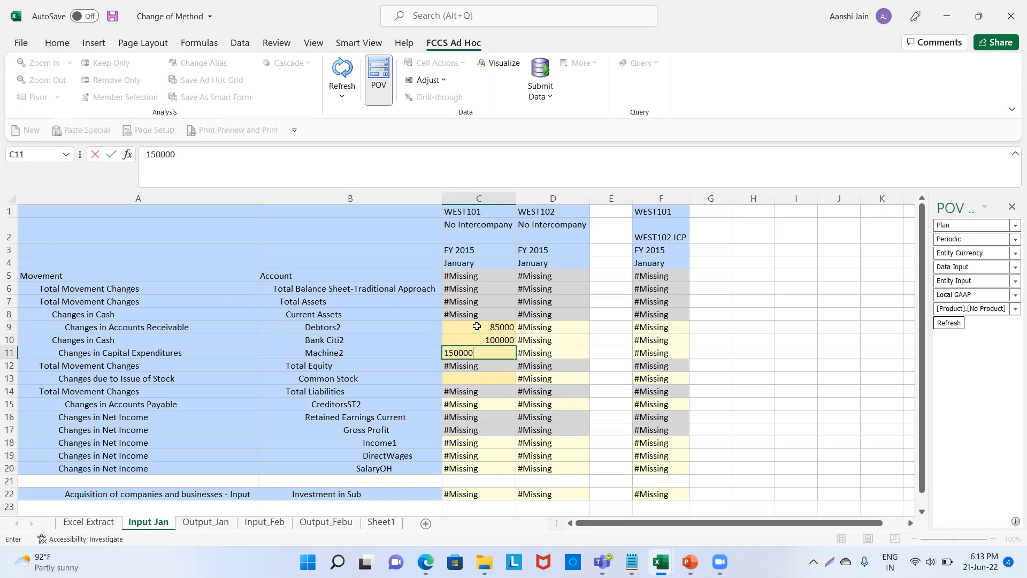
pyautogui.press('Return')
# For WEST101 January, enter 500000 for Common Stock and 150000 for CreditorsST2.
pyautogui.press('Down')
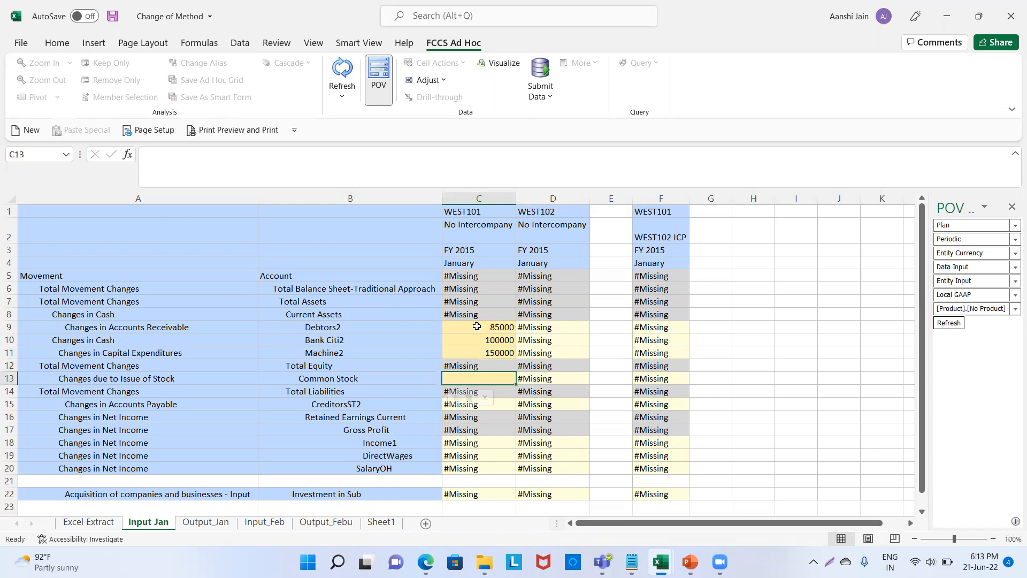
pyautogui.write('500000')
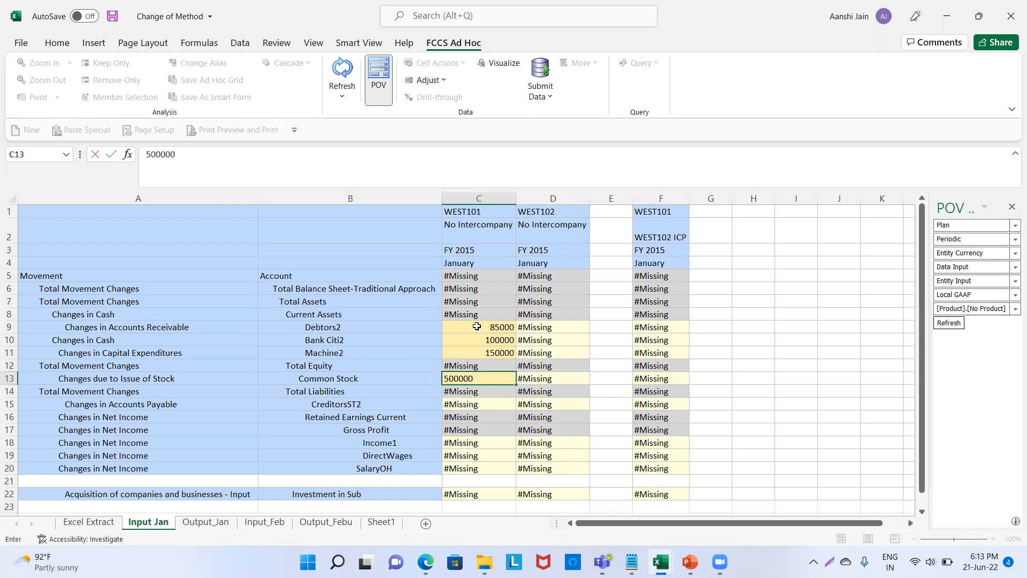
pyautogui.press('Return')
pyautogui.press('Return')
pyautogui.write('150000')
pyautogui.press('Return')
# Enter 200000 for Income1 in the WEST101 January column.
pyautogui.press('Return')
pyautogui.press('Return')
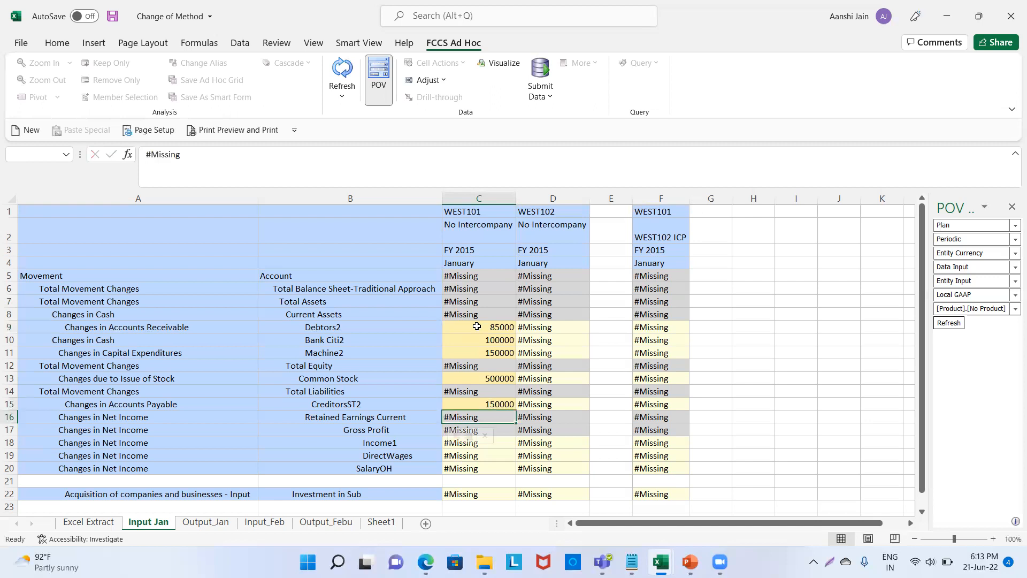
pyautogui.write('200000')
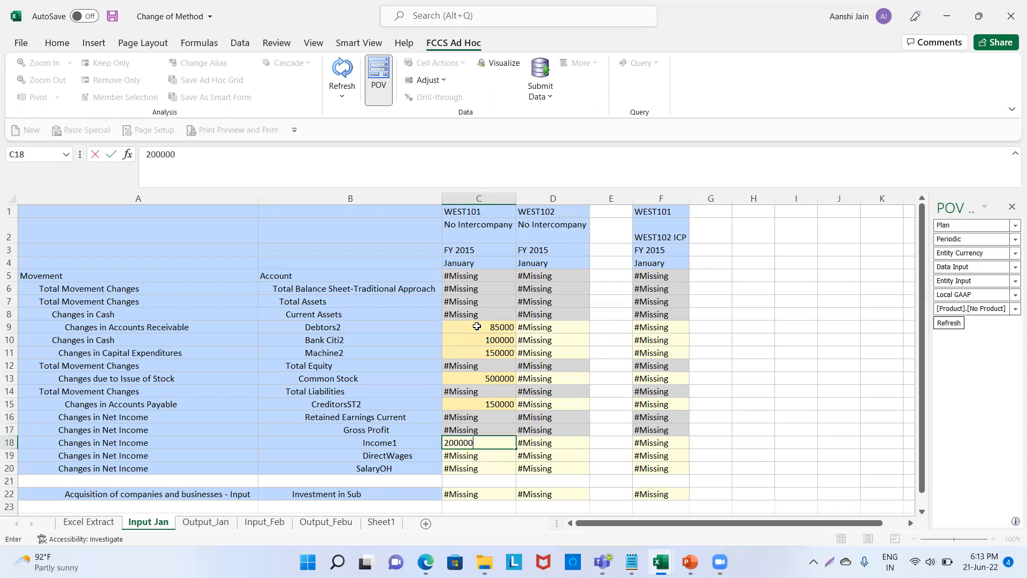
pyautogui.press('Return')
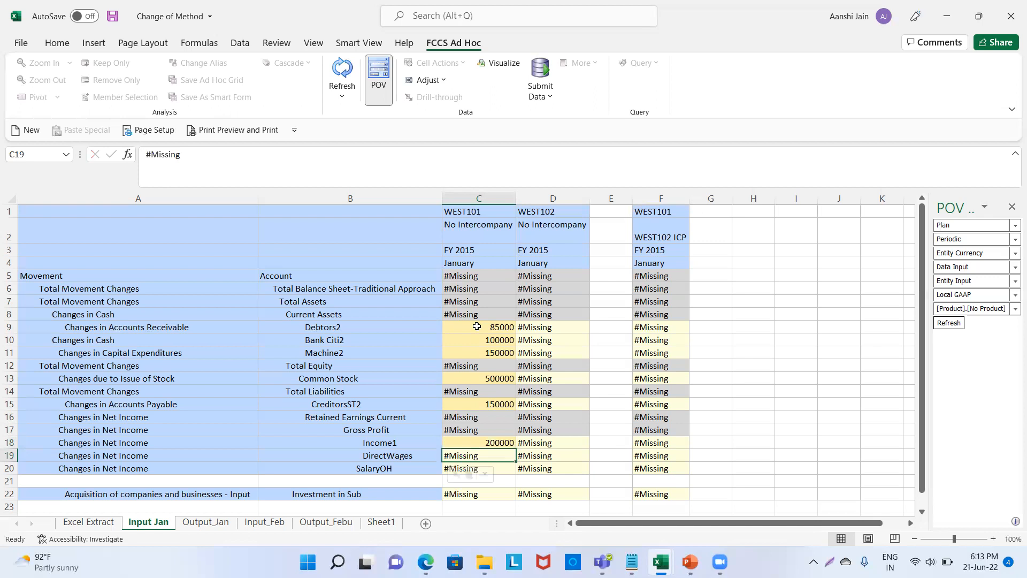
# For WEST101 January, enter 55000 for DirectWages and 125000 for SalaryOH.
pyautogui.write('50000')
pyautogui.press('BackSpace')
pyautogui.press('BackSpace')
pyautogui.press('BackSpace')
pyautogui.press('BackSpace')
pyautogui.write('5000')
pyautogui.press('Return')
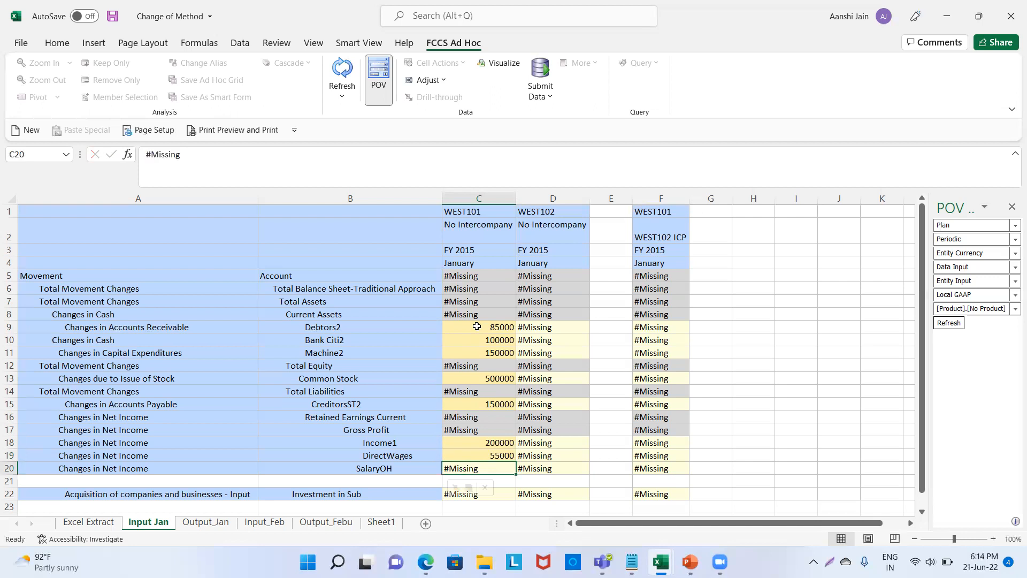
pyautogui.write('125000')
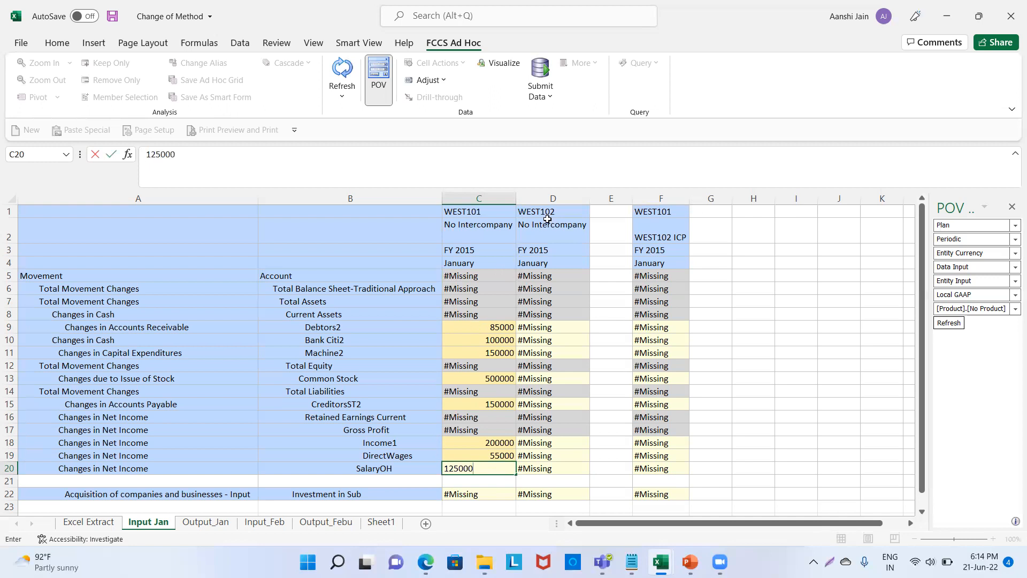
pyautogui.press('Return')
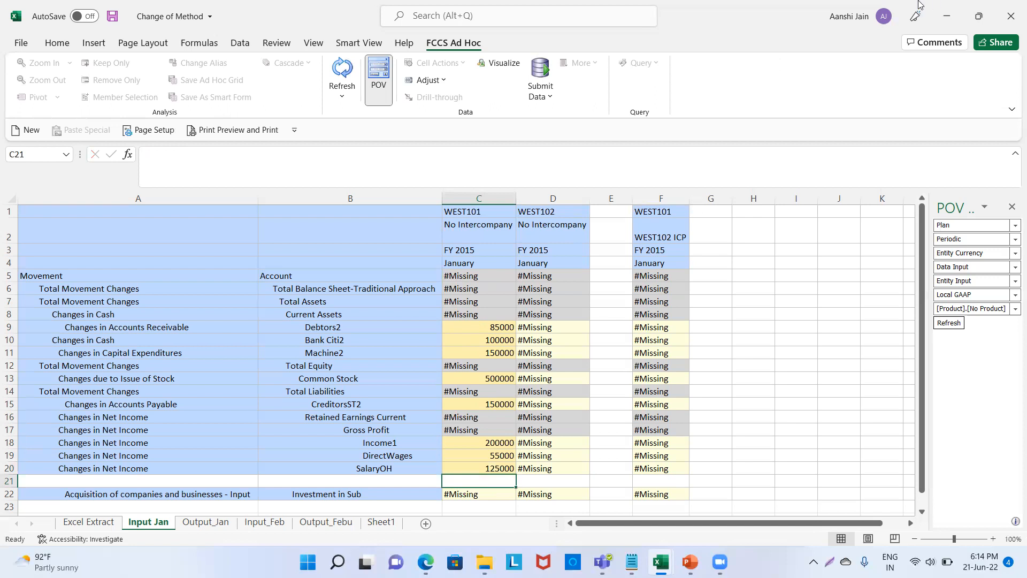
# In the WEST102 January column, enter 65000 for Debtors2, 150000 for Bank Citi2 and 150000 for Machine2.
pyautogui.click(569, 326)
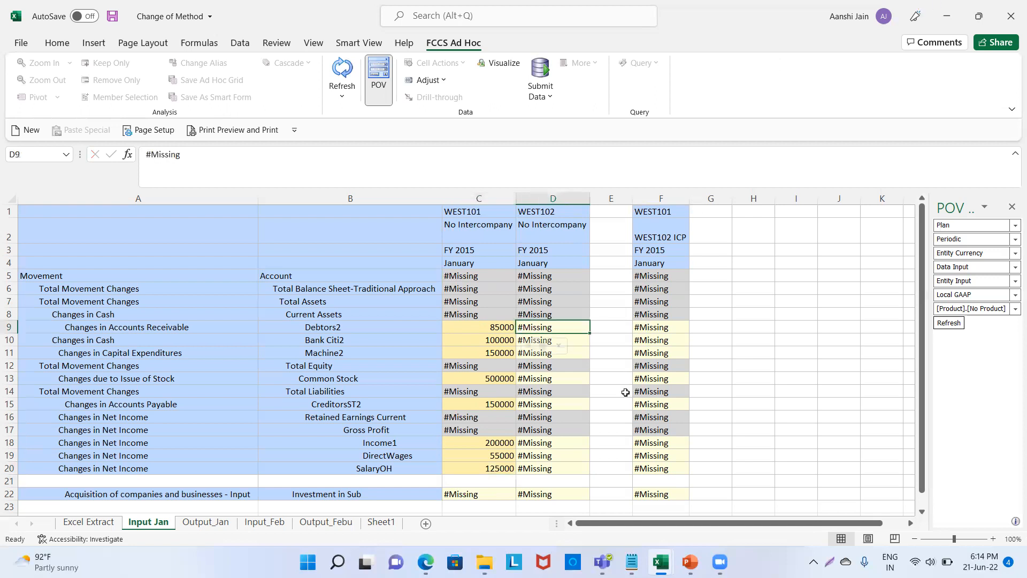
pyautogui.write('65000')
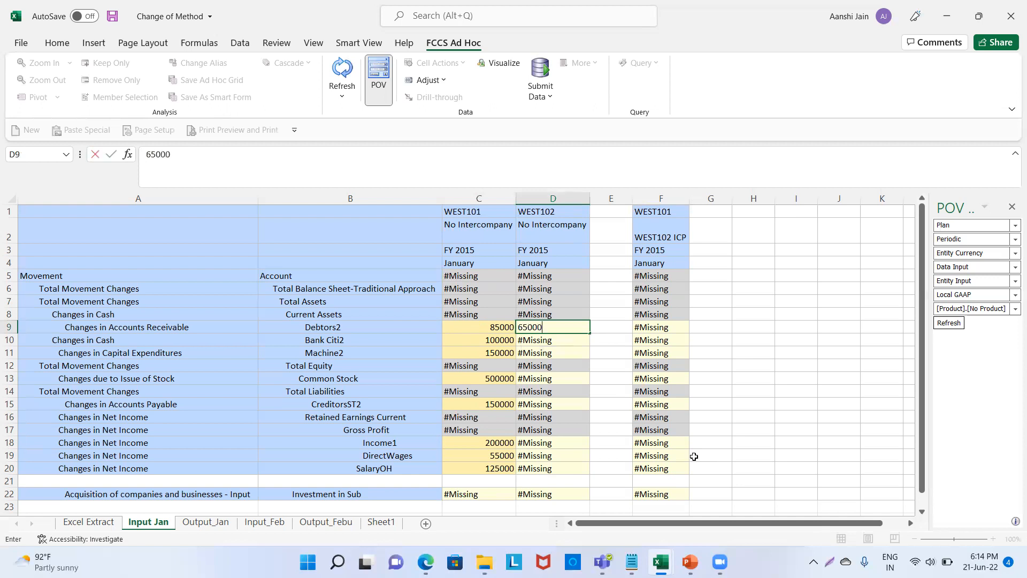
pyautogui.press('Return')
pyautogui.write('150000')
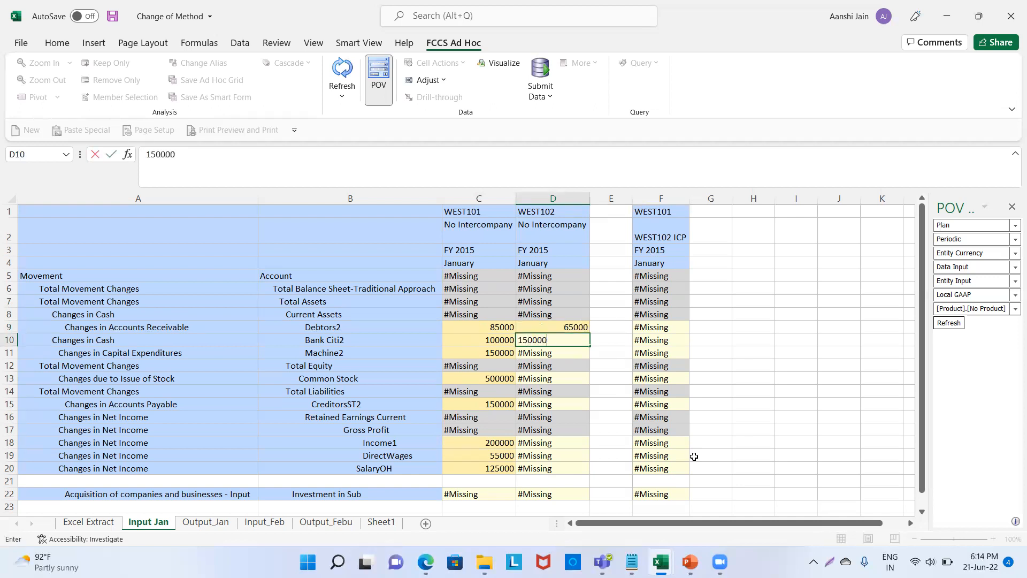
pyautogui.press('Return')
pyautogui.write('1500000')
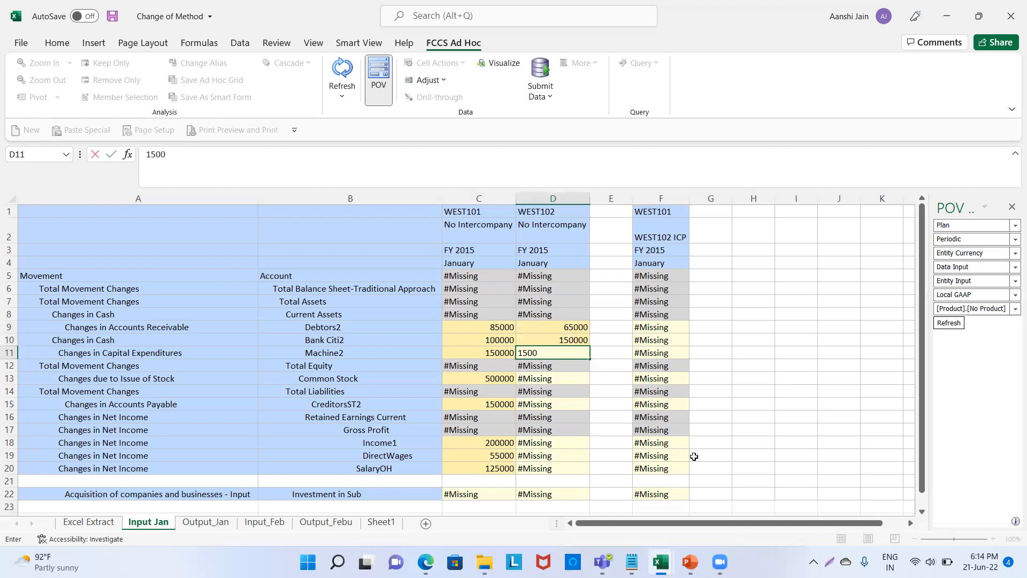
pyautogui.press('BackSpace')
pyautogui.press('Return')
# For WEST102 January, enter 300000 for Common Stock and 25000 for CreditorsST2.
pyautogui.press('Return')
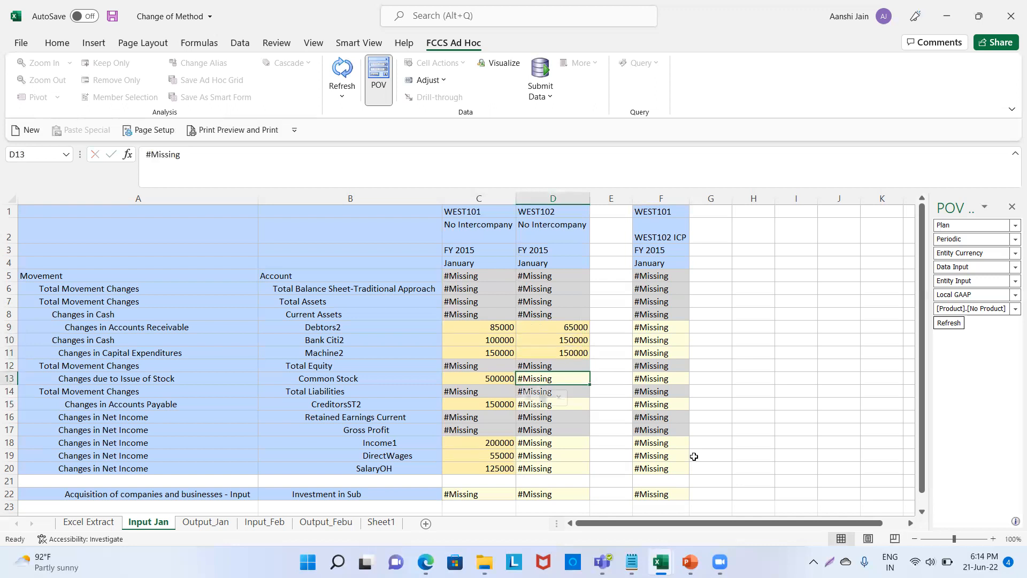
pyautogui.write('300000')
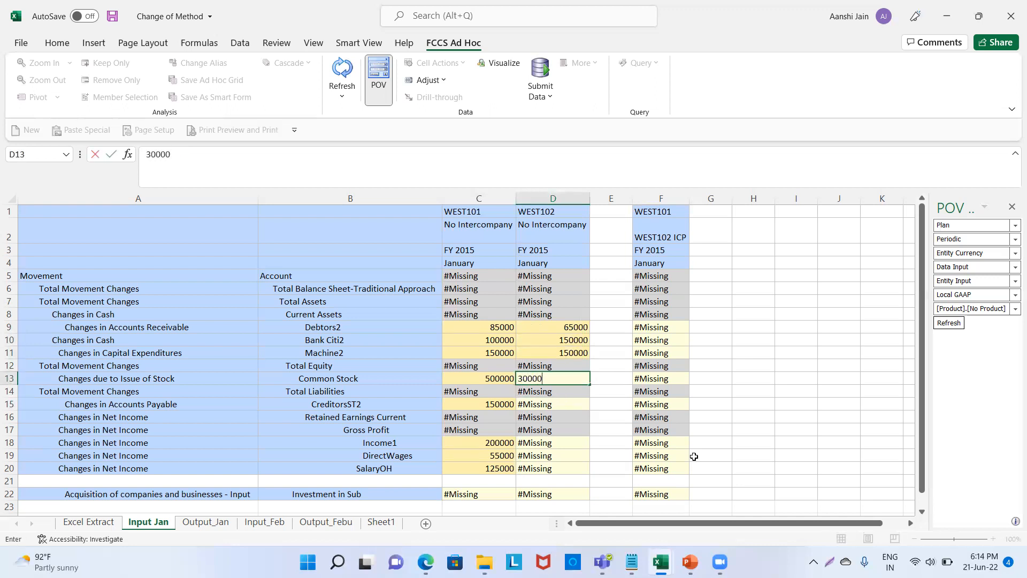
pyautogui.press('Return')
pyautogui.press('Return')
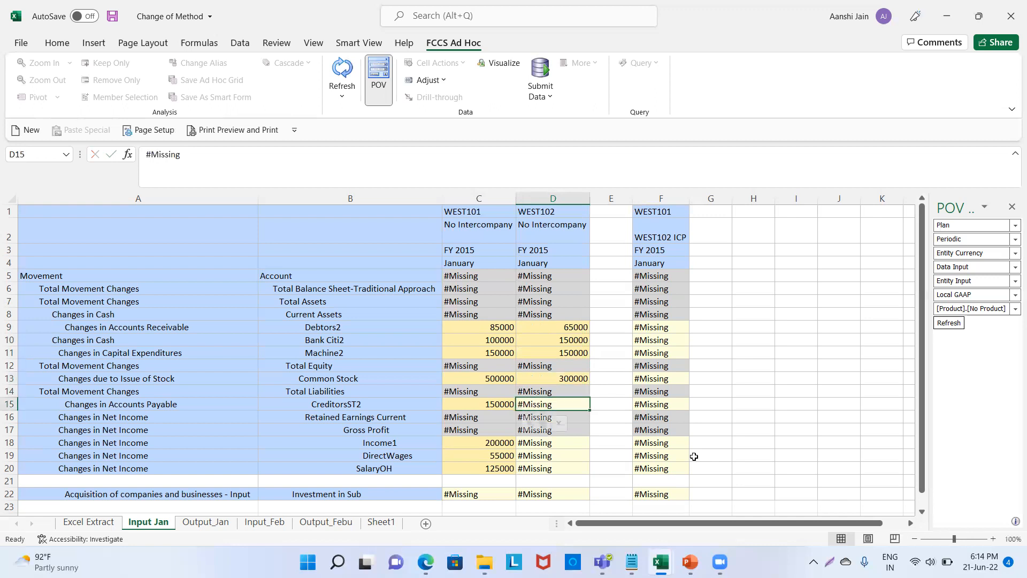
pyautogui.write('25000')
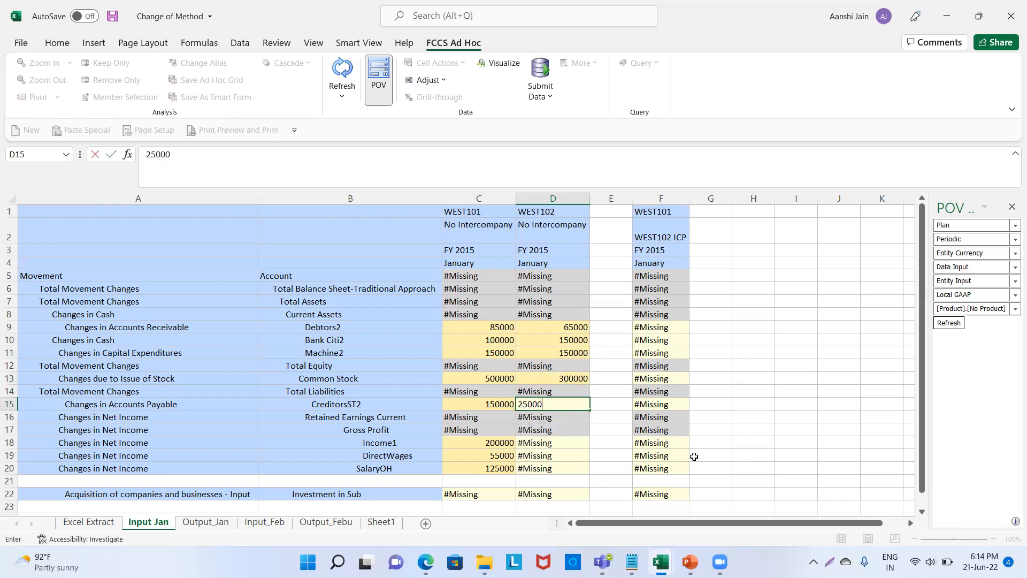
# Correct the WEST101 CreditorsST2 amount for January to 15000.
pyautogui.click(487, 404)
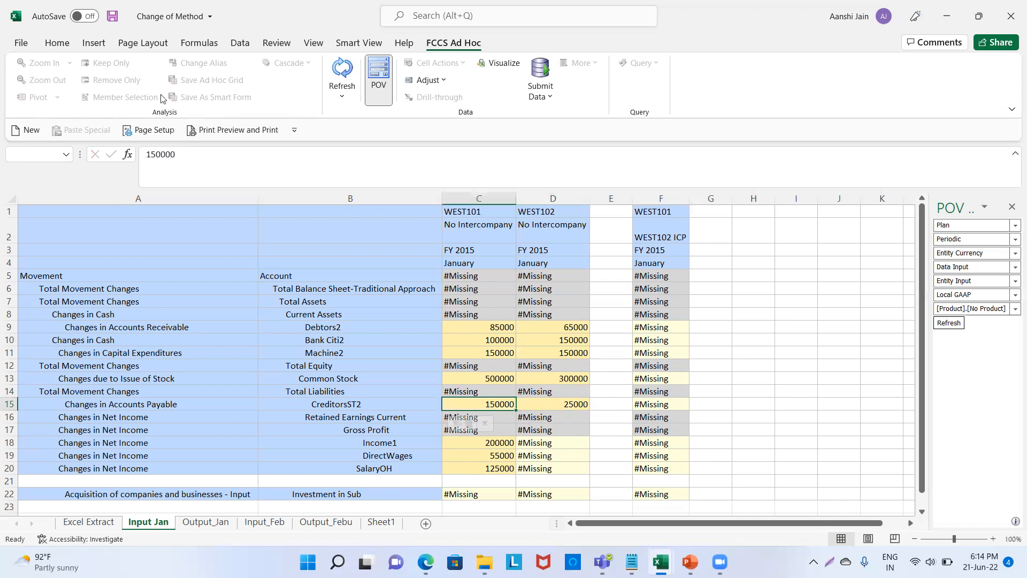
pyautogui.click(210, 155)
pyautogui.press('BackSpace')
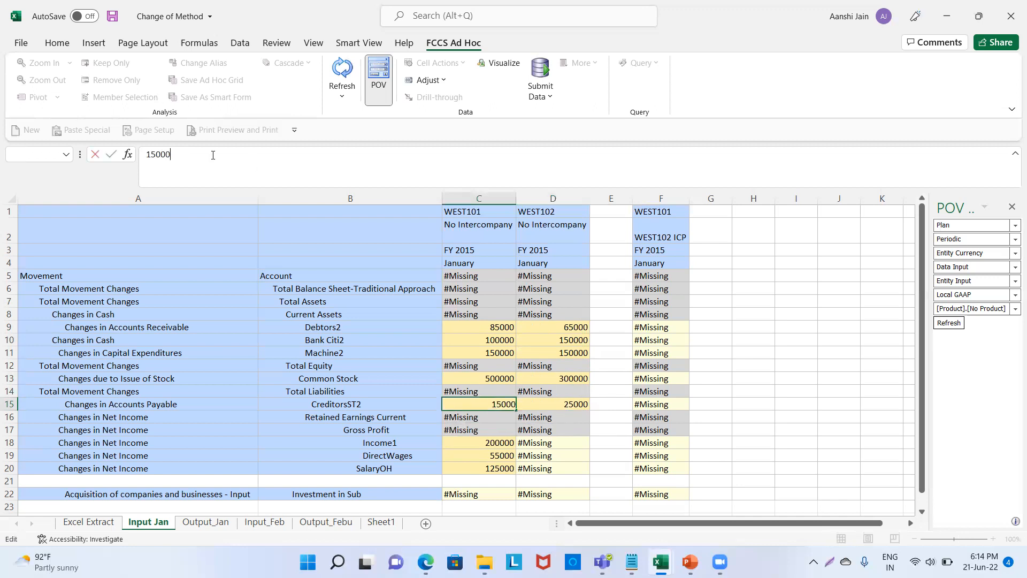
pyautogui.press('Return')
# For WEST102 January, enter 150000 for Income1, 20000 for DirectWages and 90000 for SalaryOH.
pyautogui.press('Down')
pyautogui.press('Down')
pyautogui.press('Right')
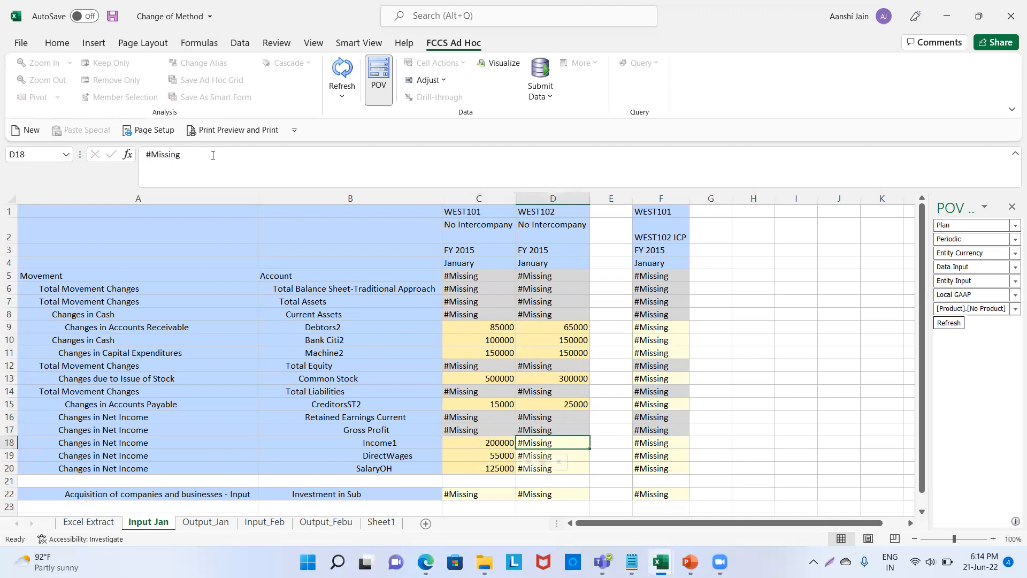
pyautogui.write('150000')
pyautogui.press('Return')
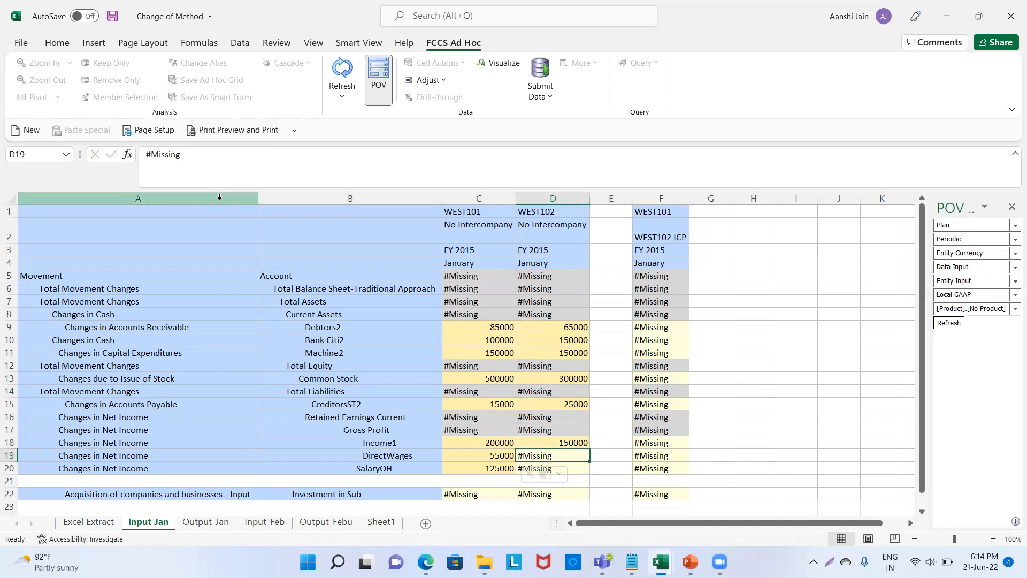
pyautogui.press('Down')
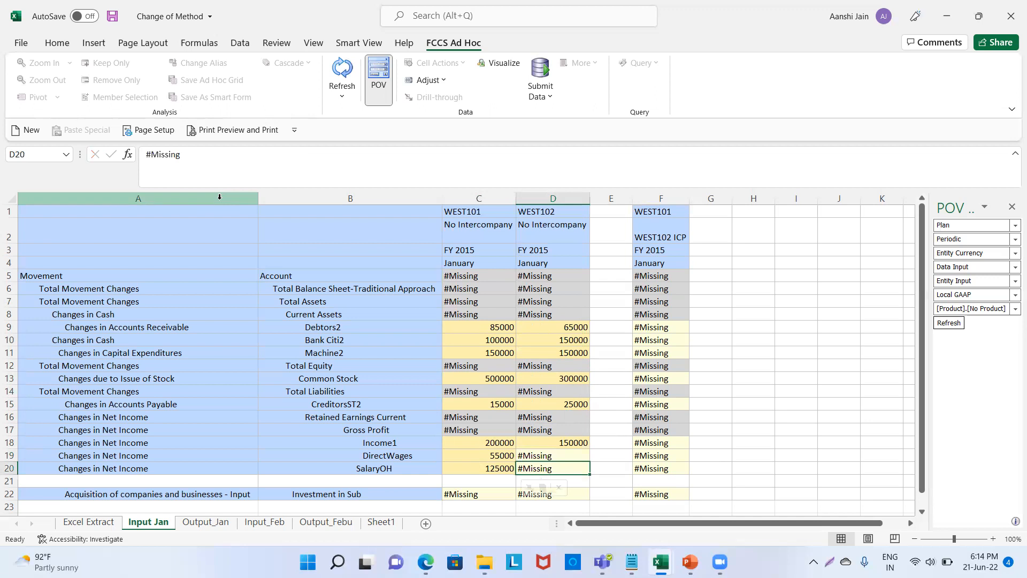
pyautogui.press('Up')
pyautogui.write('20000')
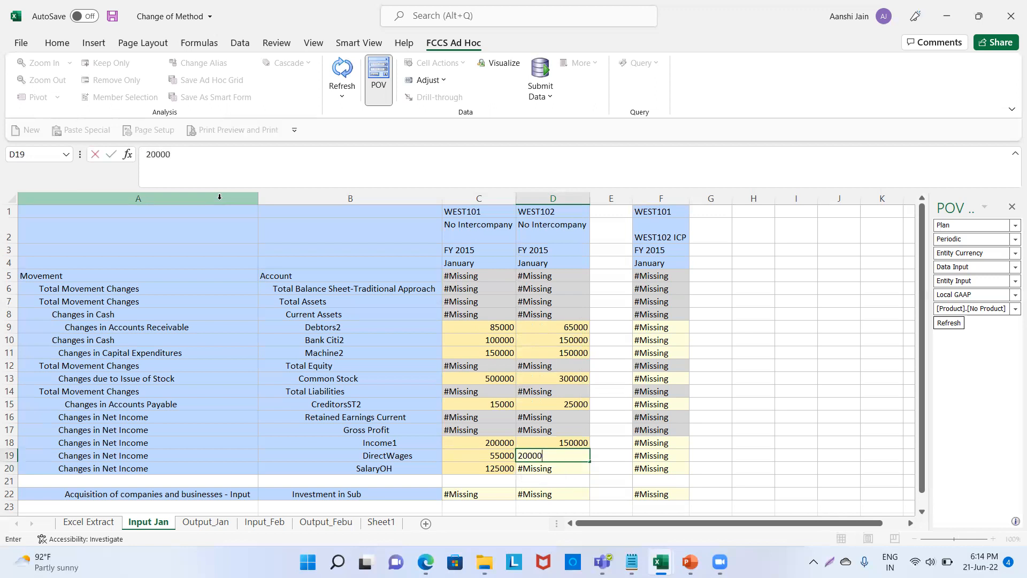
pyautogui.press('Return')
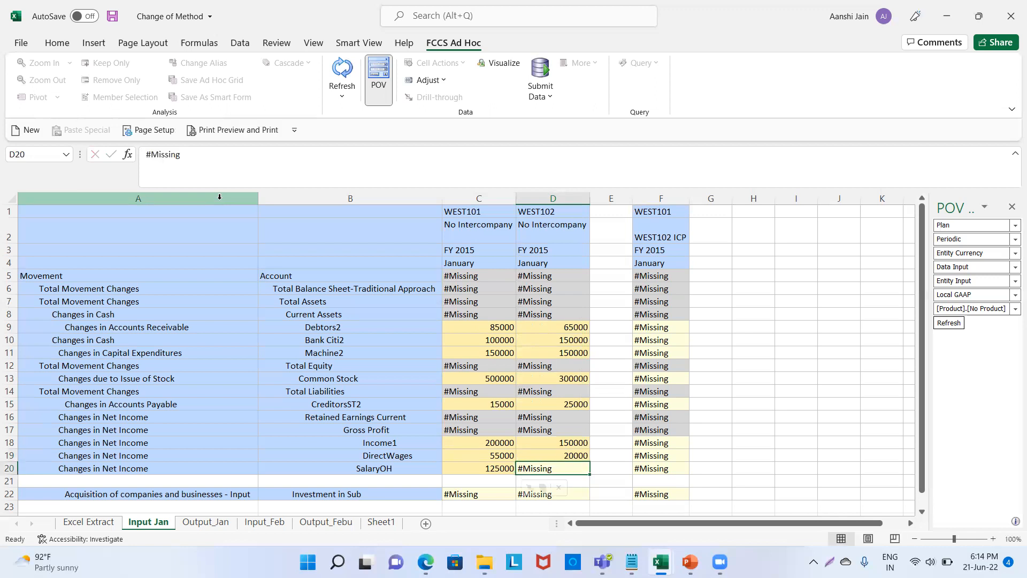
pyautogui.write('90000')
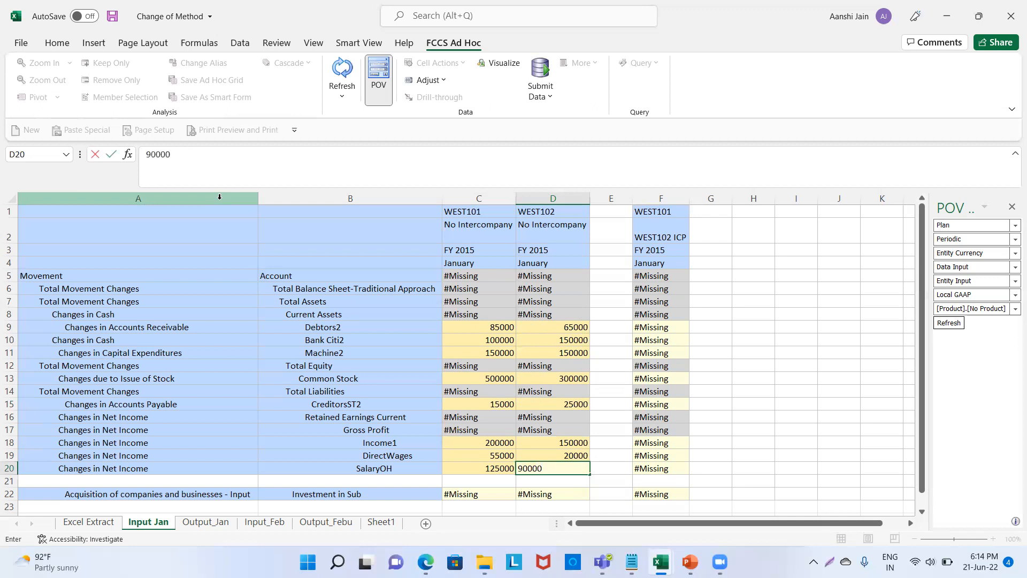
pyautogui.press('Return')
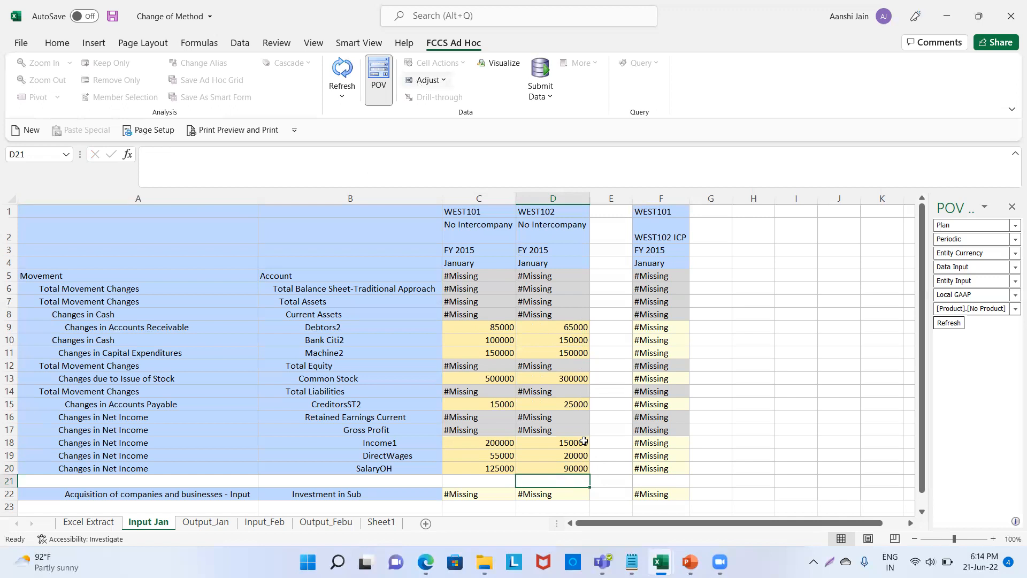
# Enter 200000 for Investment in Sub in the WEST101 / WEST102 ICP column and submit the January data.
pyautogui.click(641, 494)
pyautogui.write('200000')
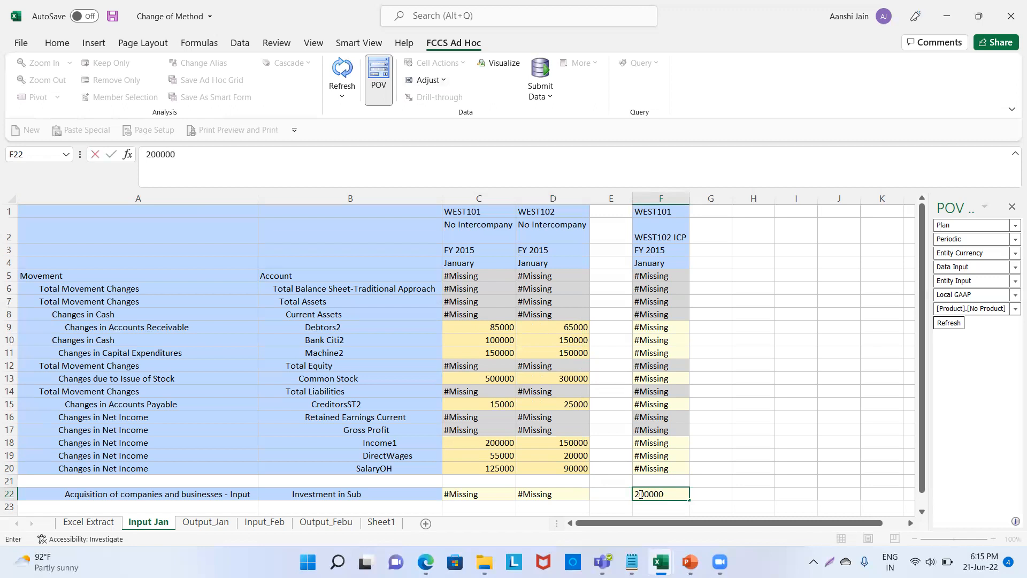
pyautogui.press('Return')
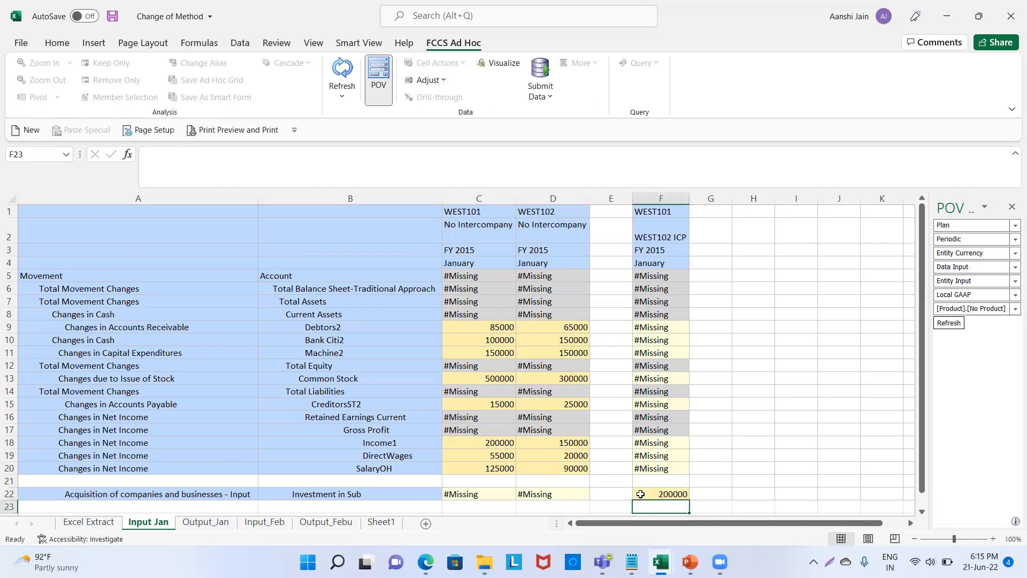
pyautogui.click(536, 74)
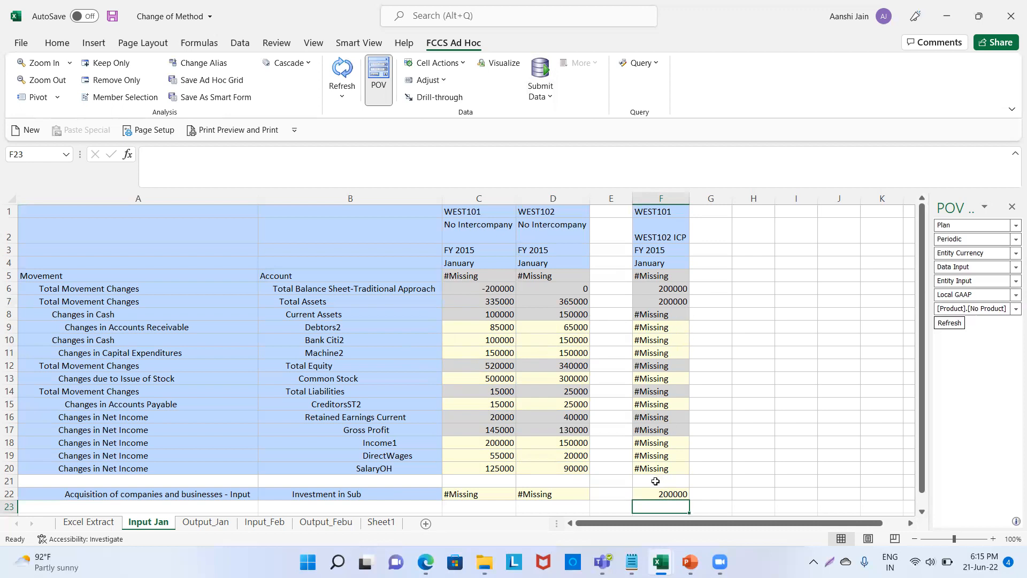
# Switch to EPM Cloud Financial Consolidation and Close in the browser and open the application's Consolidation: Manage Ownership page.
pyautogui.moveTo(425, 562)
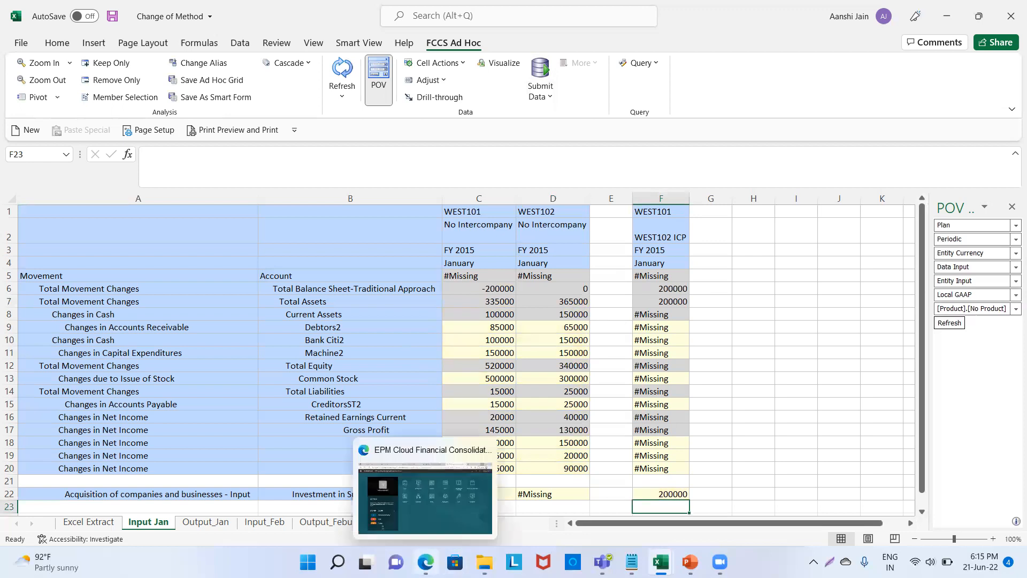
pyautogui.click(423, 523)
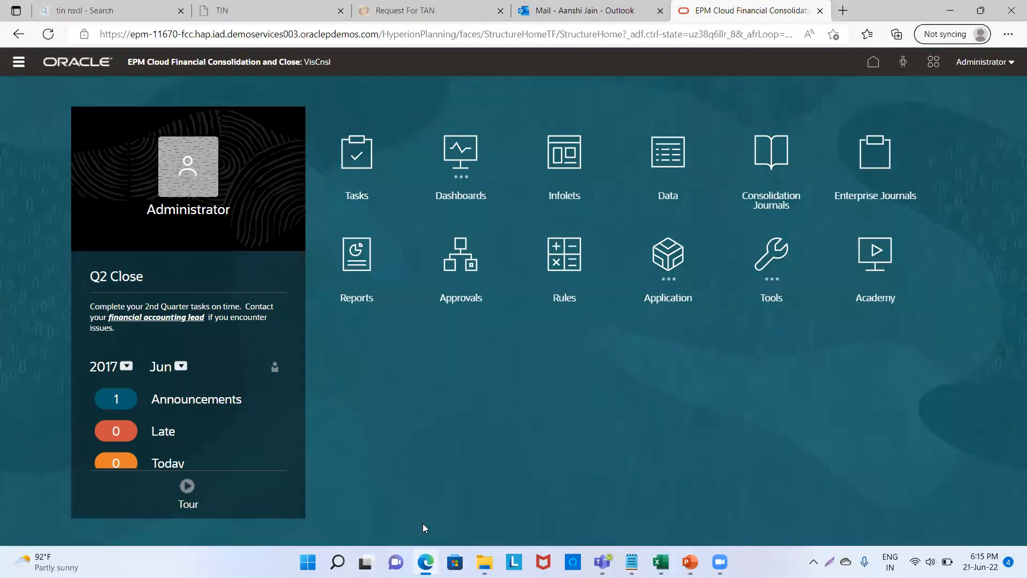
pyautogui.click(676, 261)
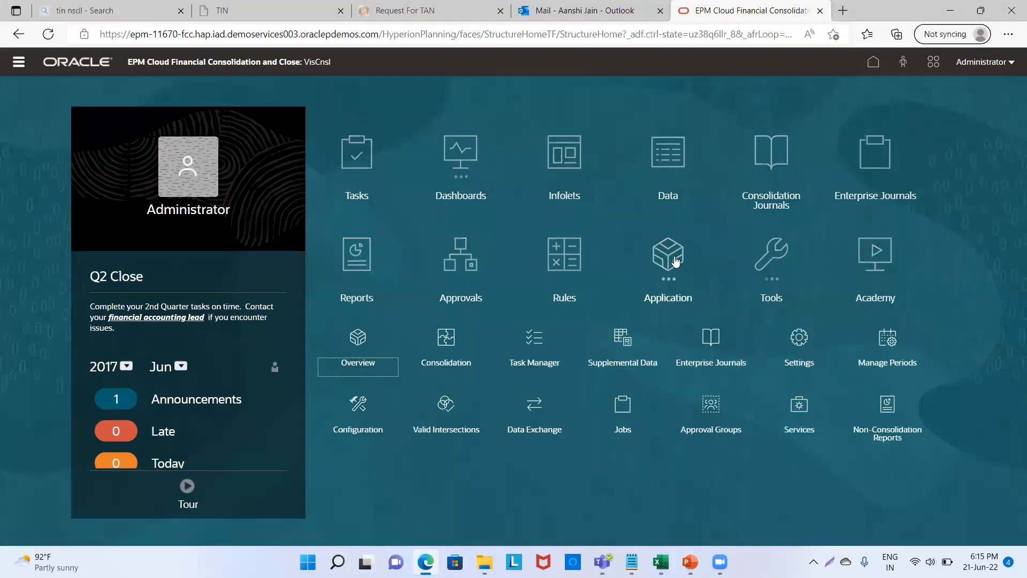
pyautogui.click(449, 340)
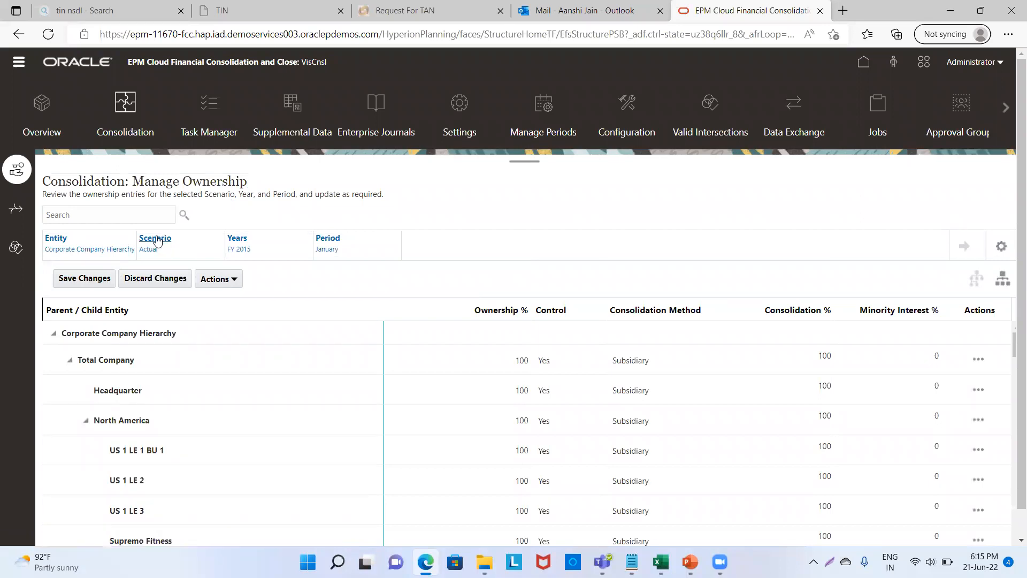
# Change the Manage Ownership scenario to Plan and load its ownership entries for FY 2015 January.
pyautogui.click(156, 237)
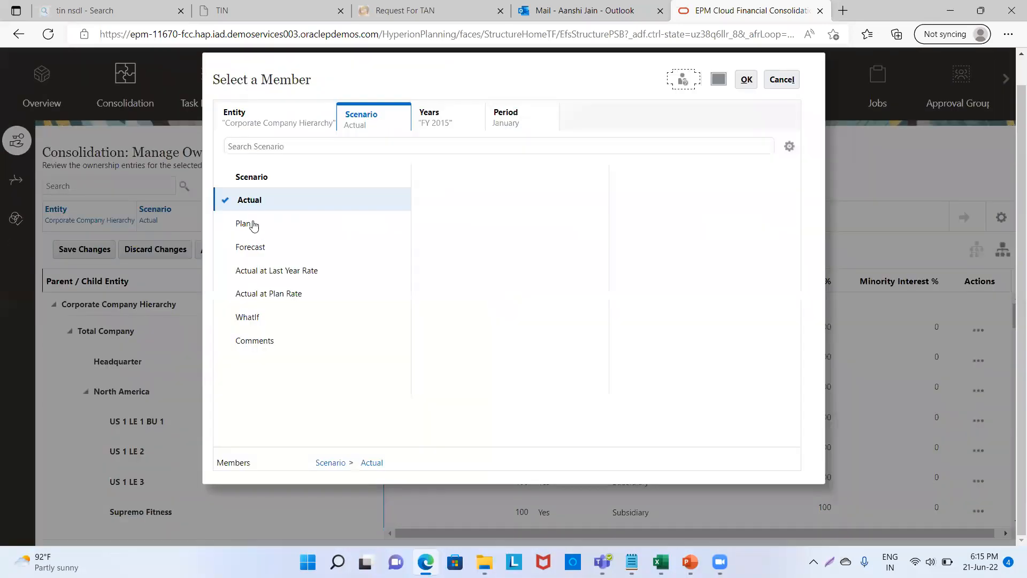
pyautogui.click(251, 223)
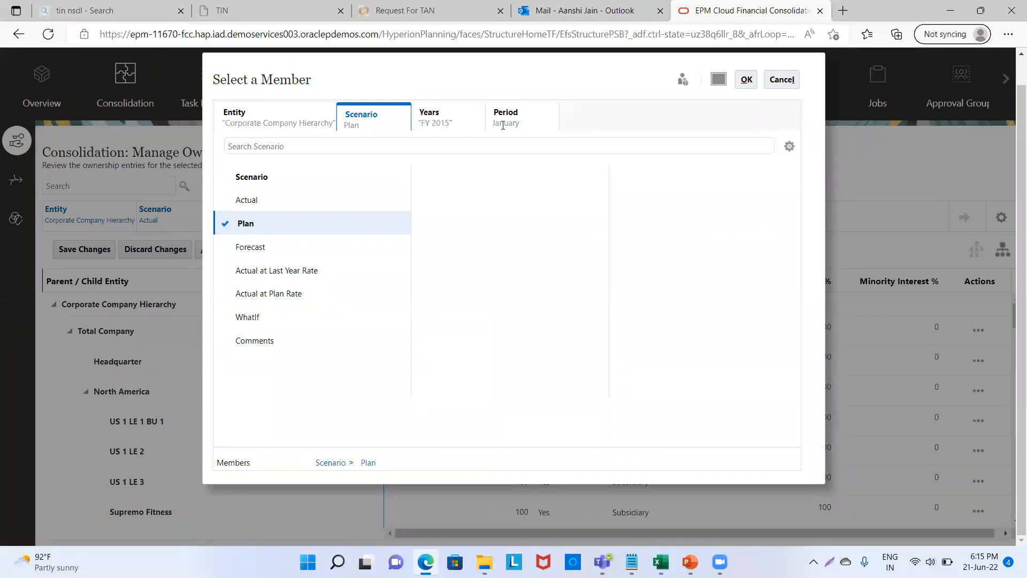
pyautogui.click(747, 81)
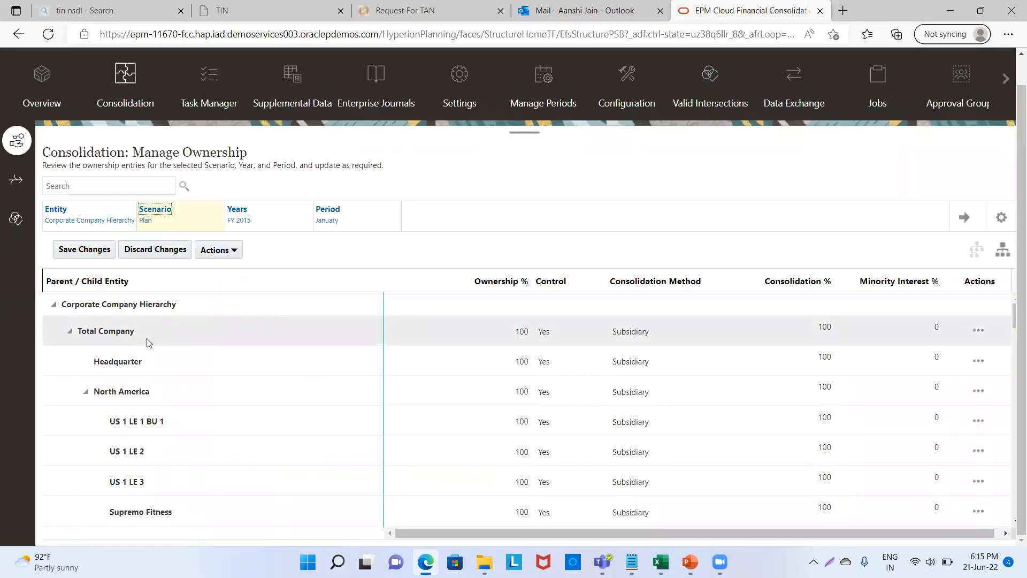
pyautogui.click(965, 216)
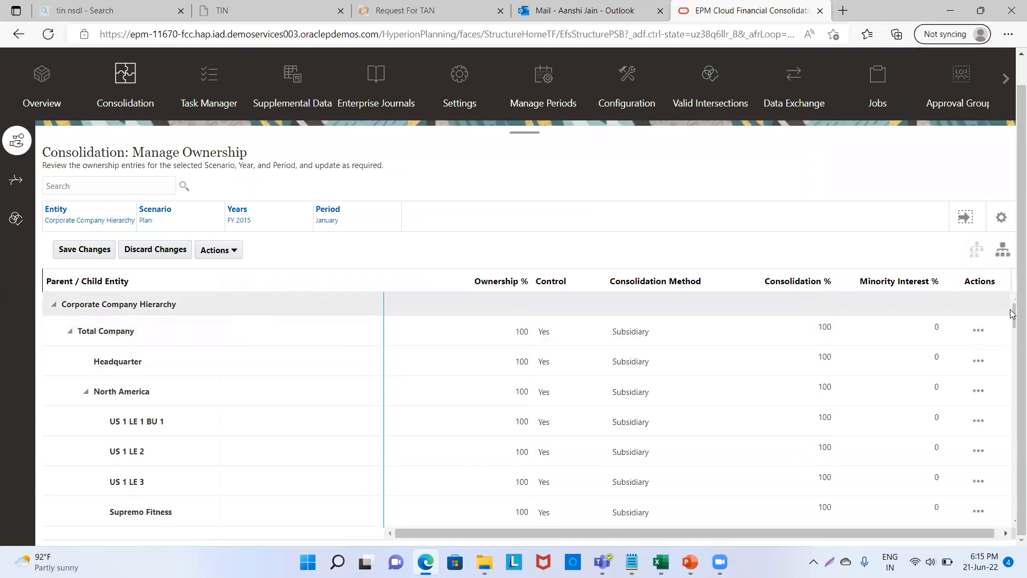
# Set the ownership percentage of WEST102 under TotalW100 to 80 and save the ownership changes.
pyautogui.moveTo(1013, 311); pyautogui.dragTo(1009, 503)
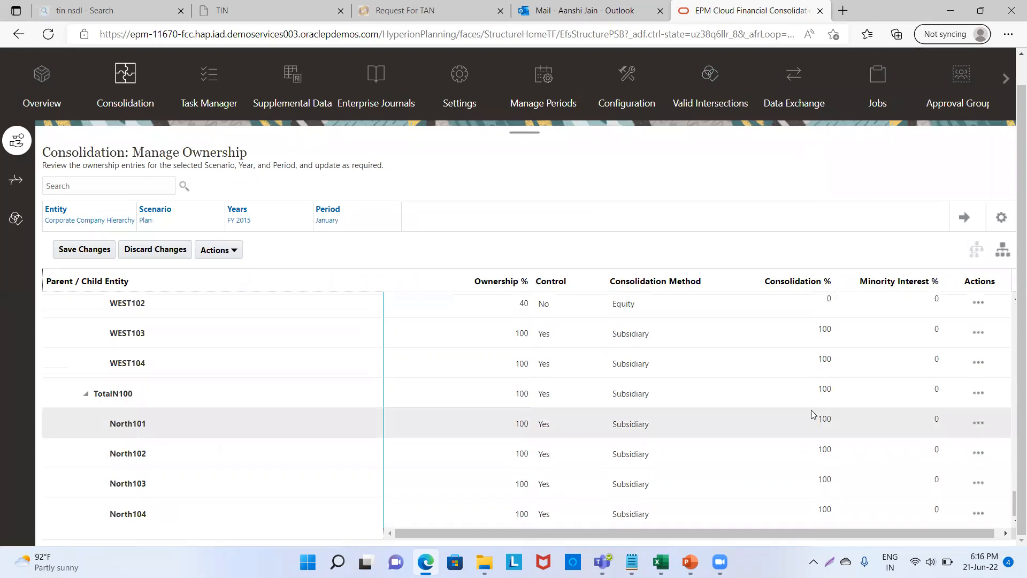
pyautogui.scroll(2, 632, 409)
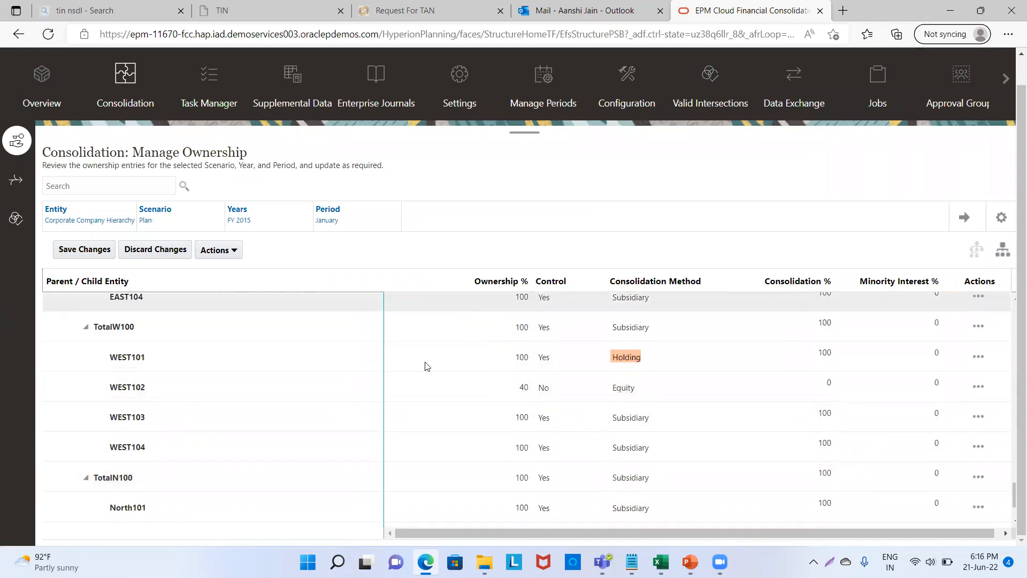
pyautogui.click(525, 387)
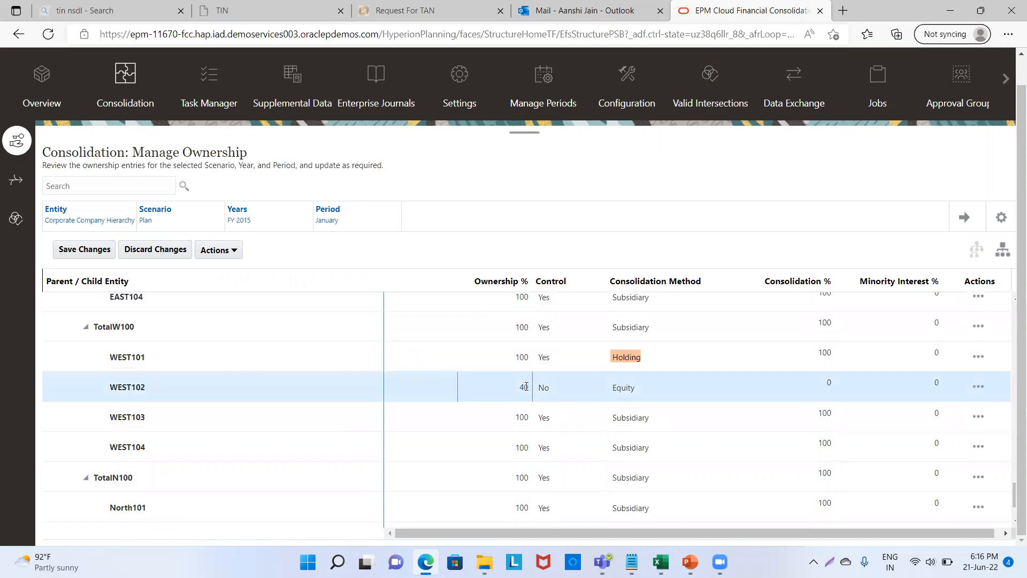
pyautogui.write('8')
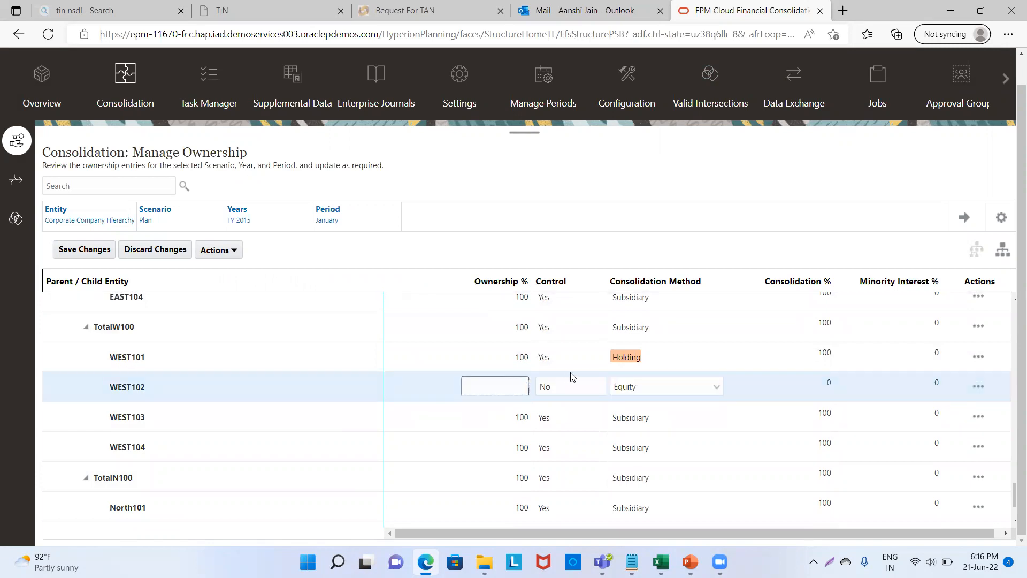
pyautogui.write('0')
pyautogui.click(676, 385)
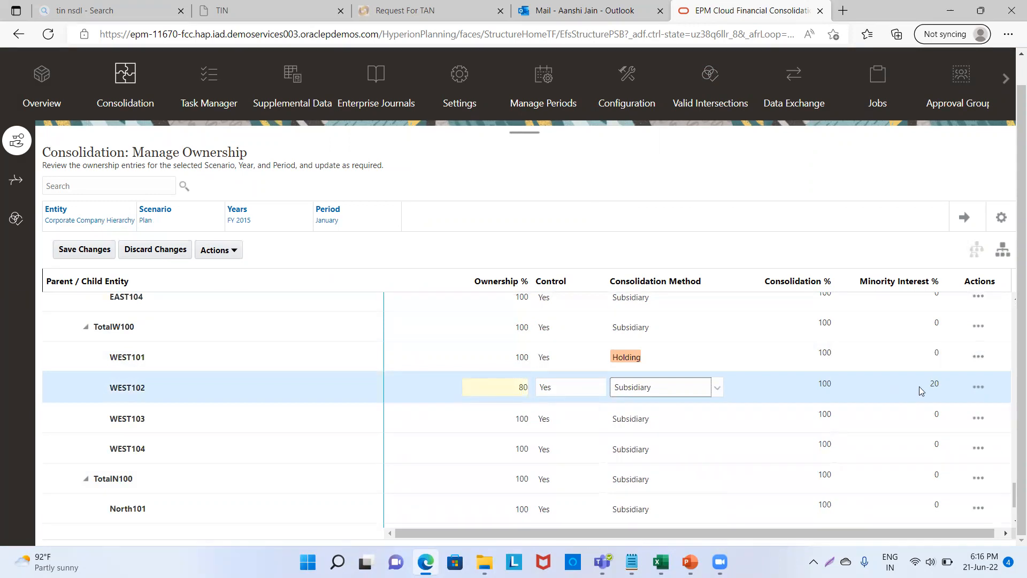
pyautogui.click(62, 252)
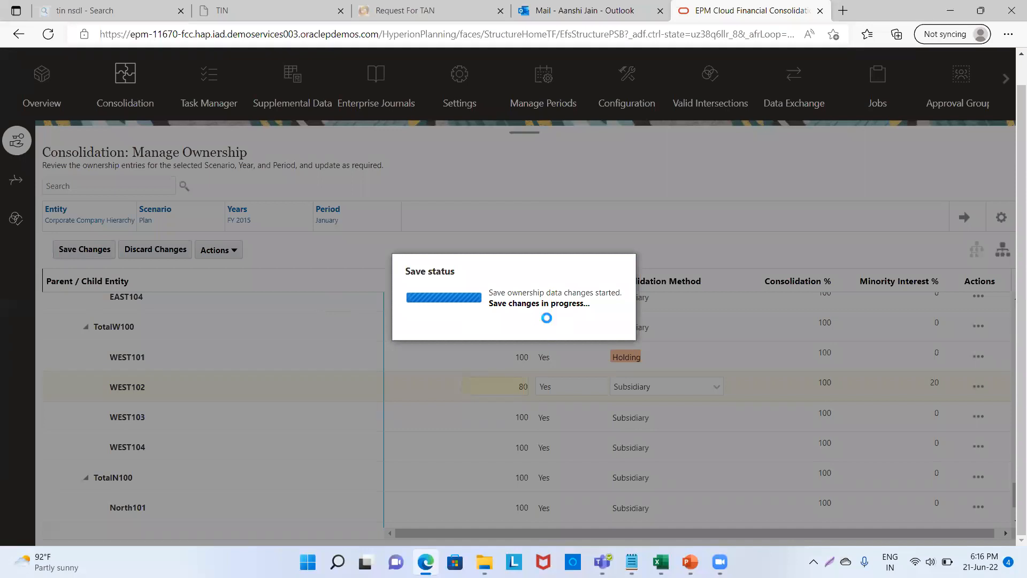
pyautogui.click(563, 316)
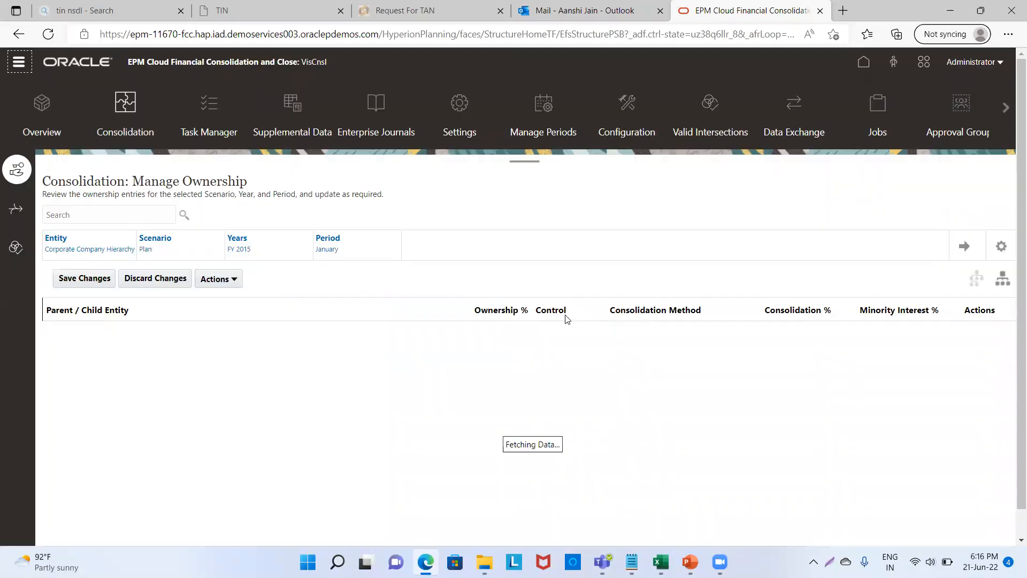
# Recompute the ownership data for scenario Plan, year FY 2015, starting from January.
pyautogui.click(230, 279)
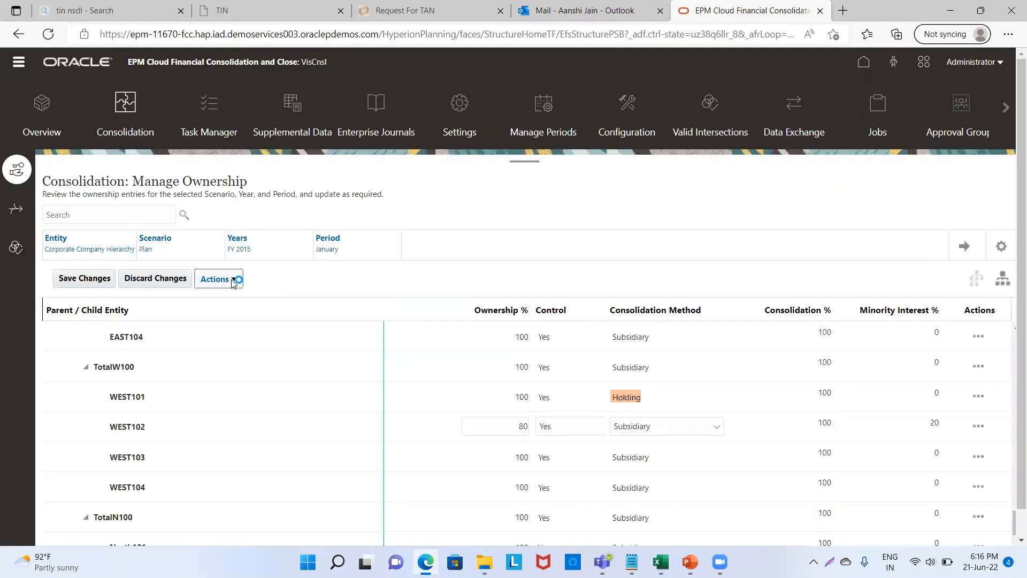
pyautogui.click(239, 320)
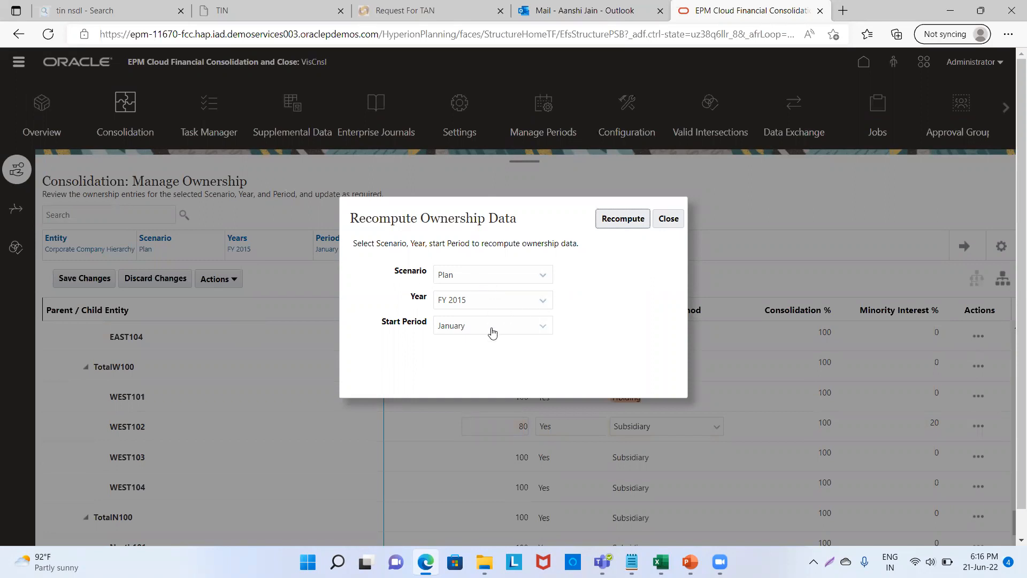
pyautogui.click(625, 221)
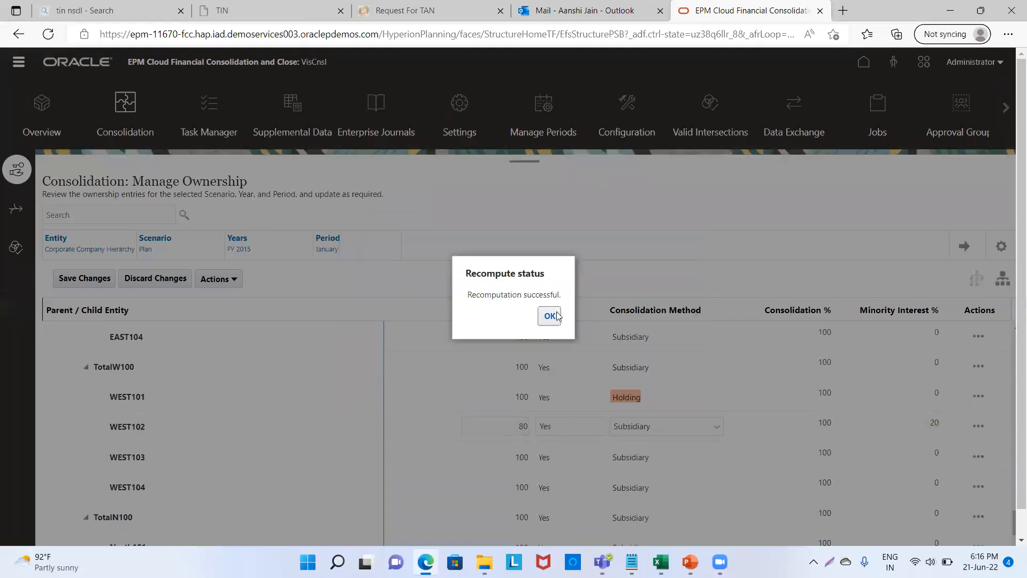
pyautogui.click(551, 317)
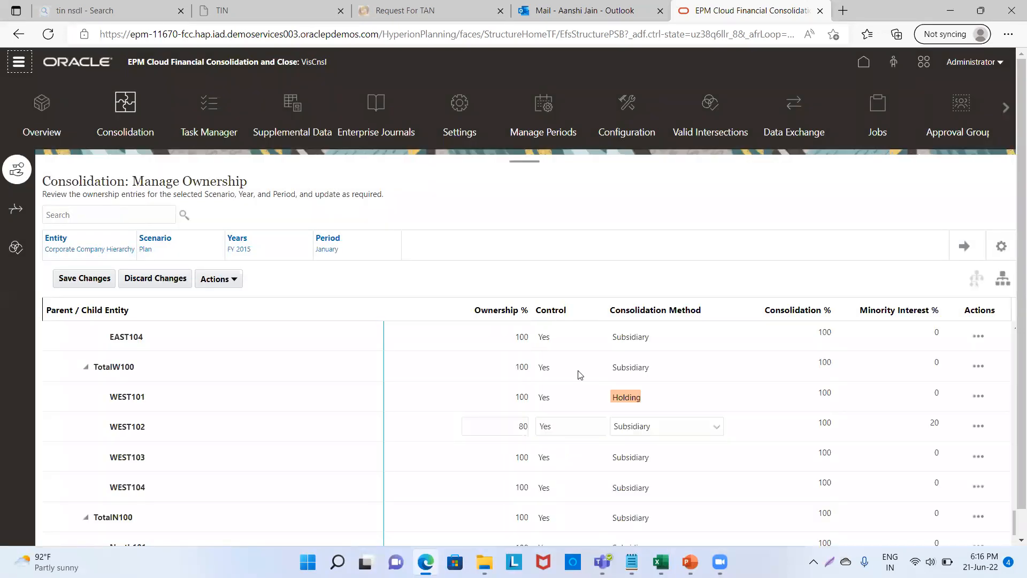
# Open the Data Status form from the data entry library and bring the WEST entities into view.
pyautogui.click(859, 61)
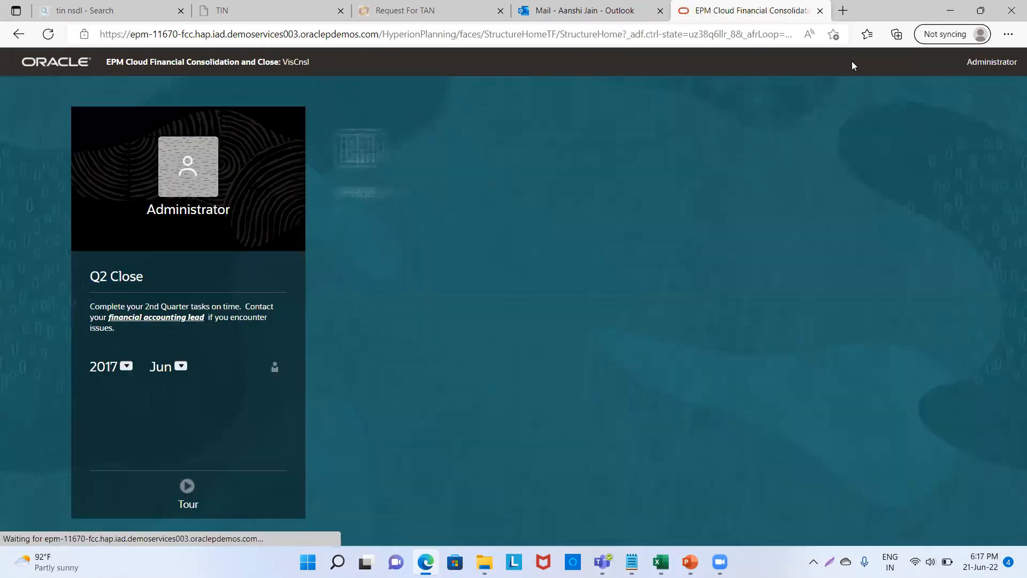
pyautogui.click(19, 64)
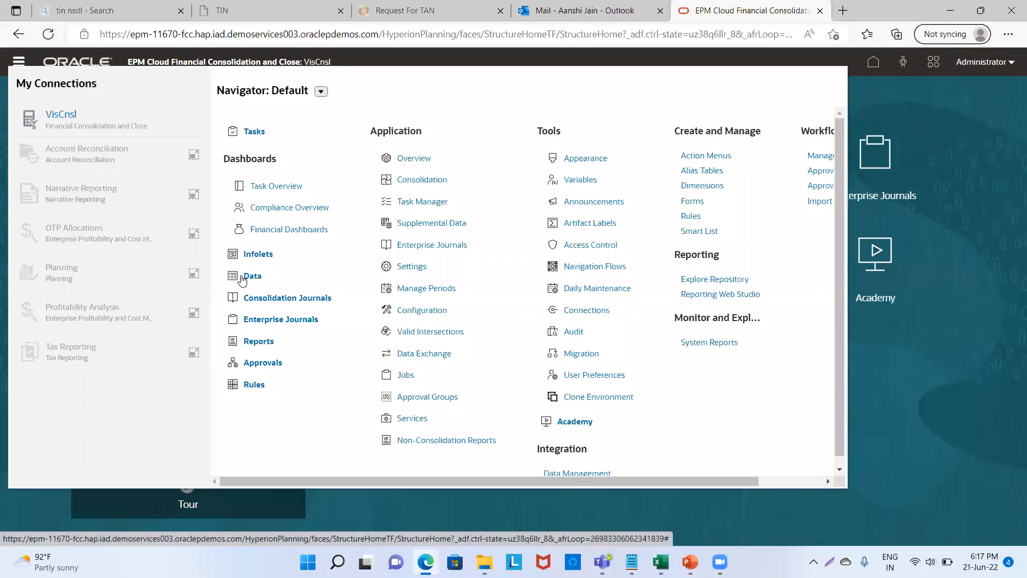
pyautogui.click(241, 275)
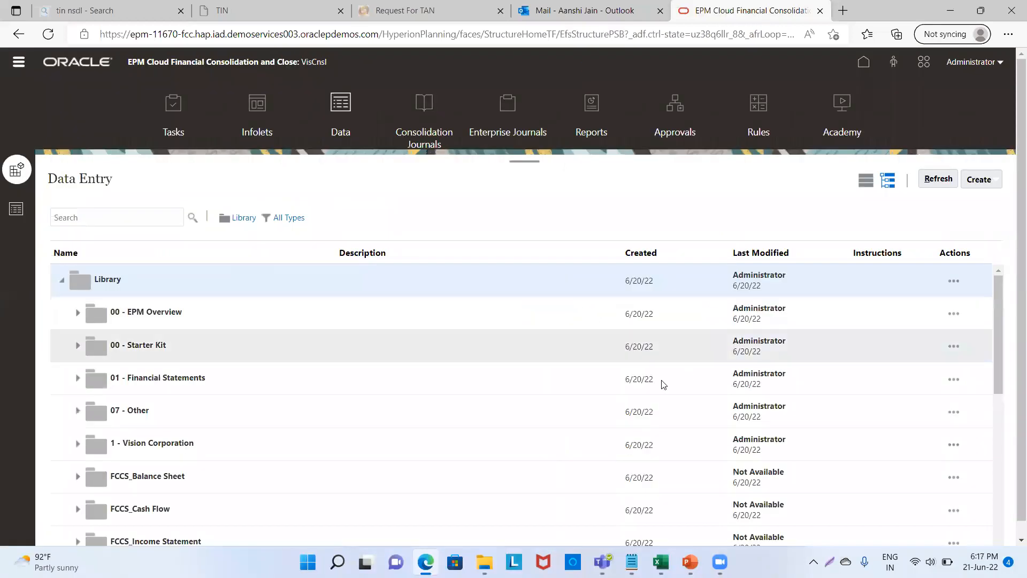
pyautogui.scroll(-10, 608, 332)
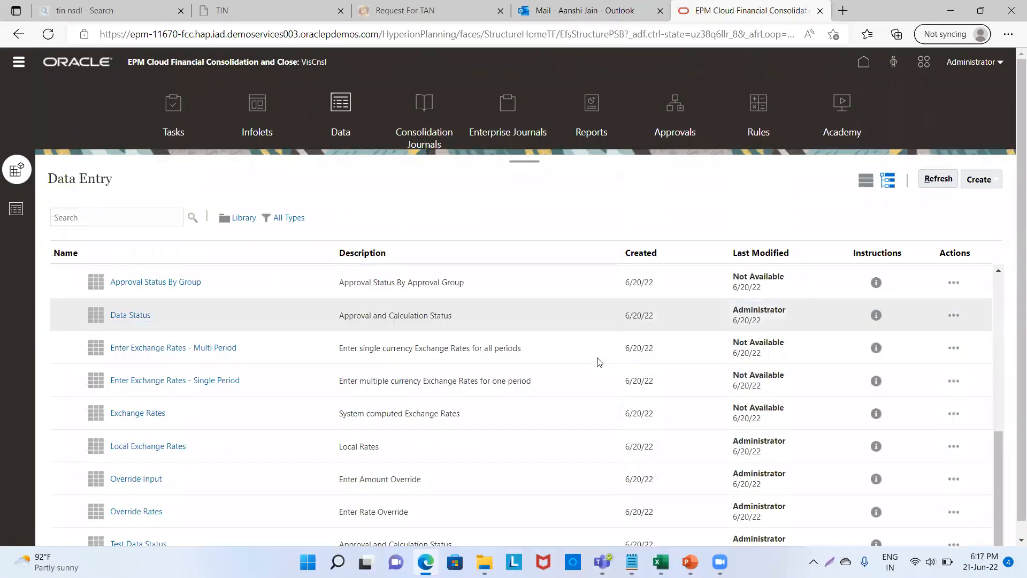
pyautogui.click(137, 318)
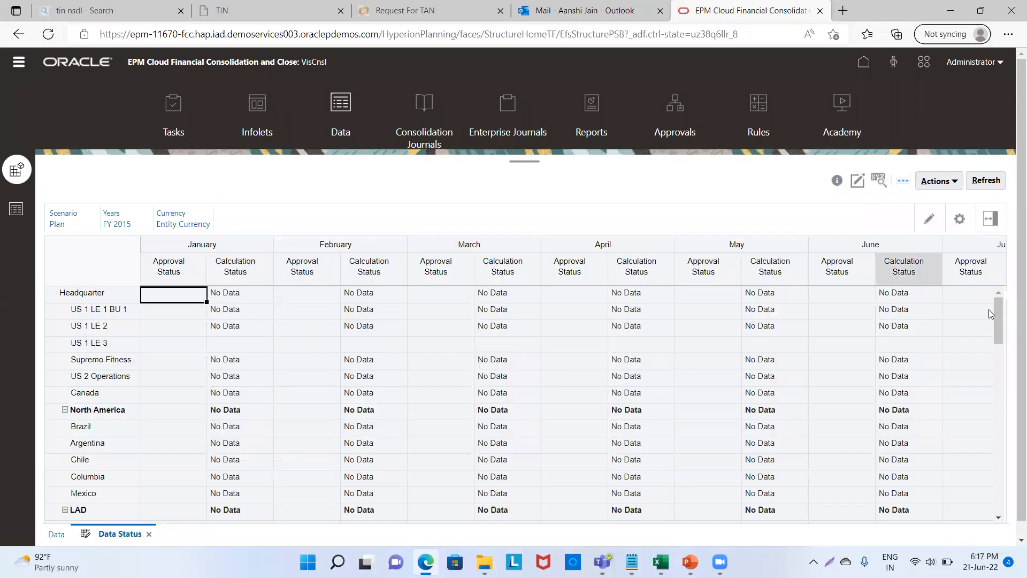
pyautogui.moveTo(1000, 320); pyautogui.dragTo(1006, 505)
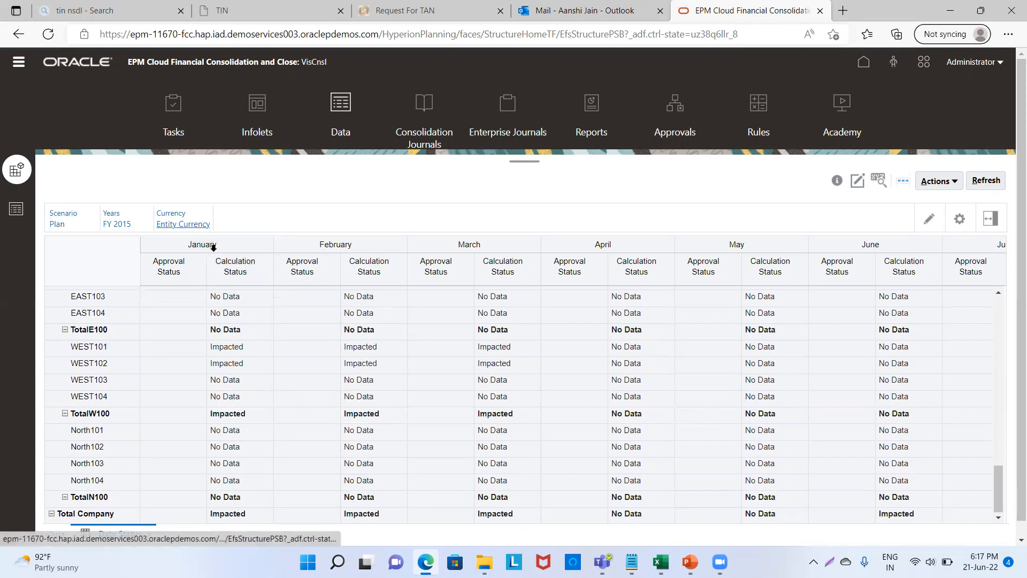
# Launch the Consolidate business rule for entity W_100 with period Jan, scenario Plan and year FY15.
pyautogui.click(938, 181)
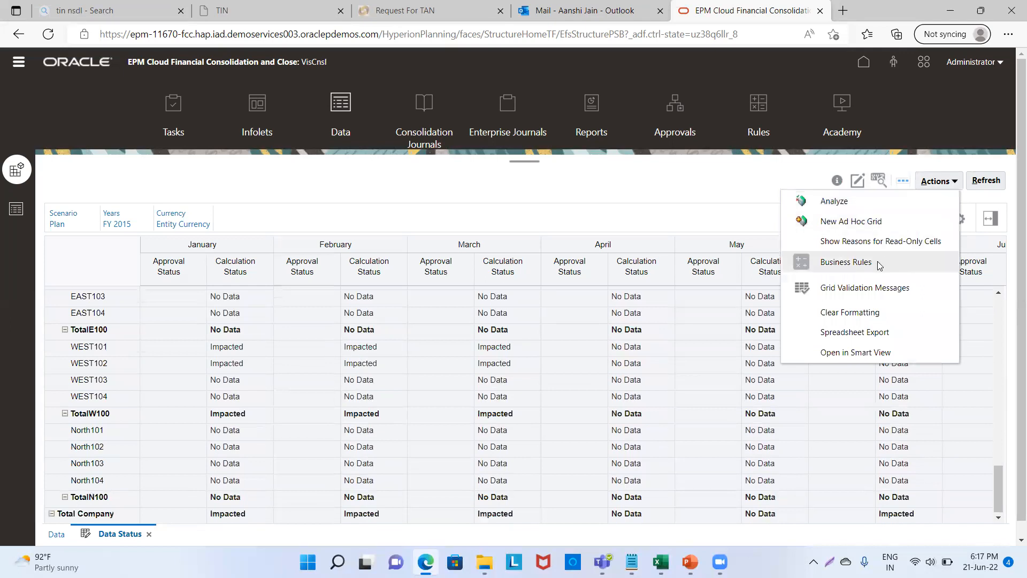
pyautogui.click(872, 264)
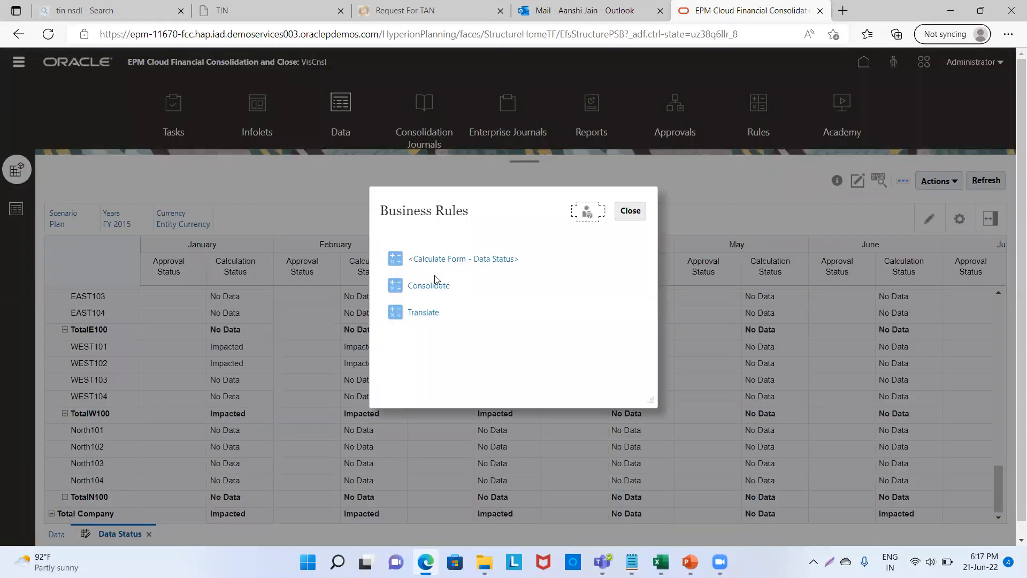
pyautogui.click(428, 285)
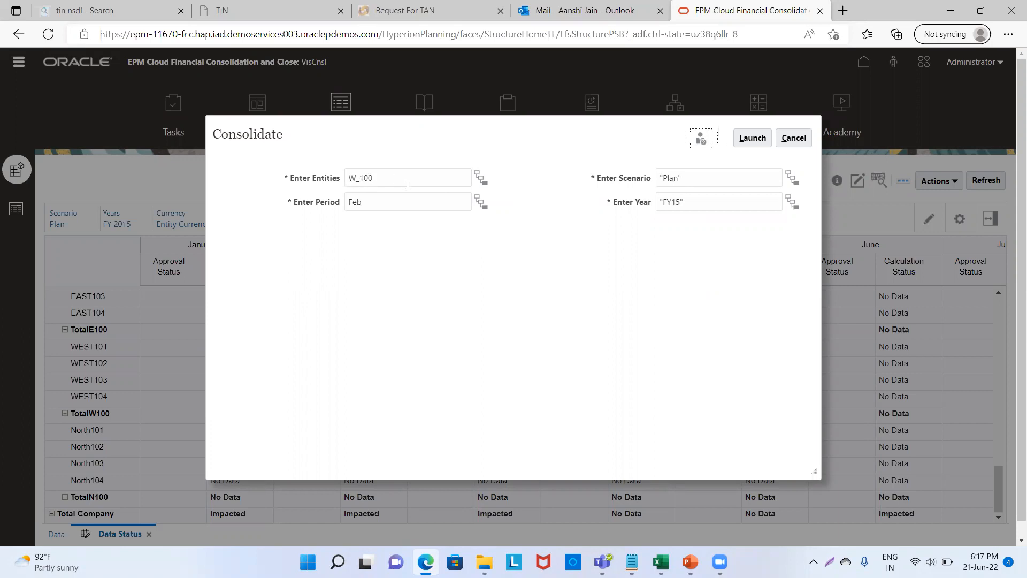
pyautogui.click(482, 205)
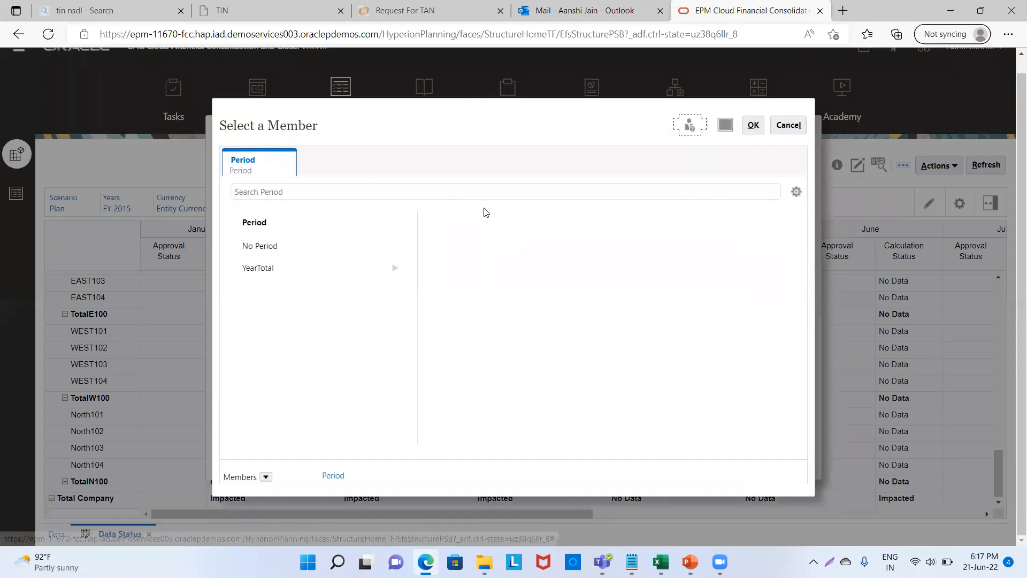
pyautogui.click(335, 266)
pyautogui.click(395, 268)
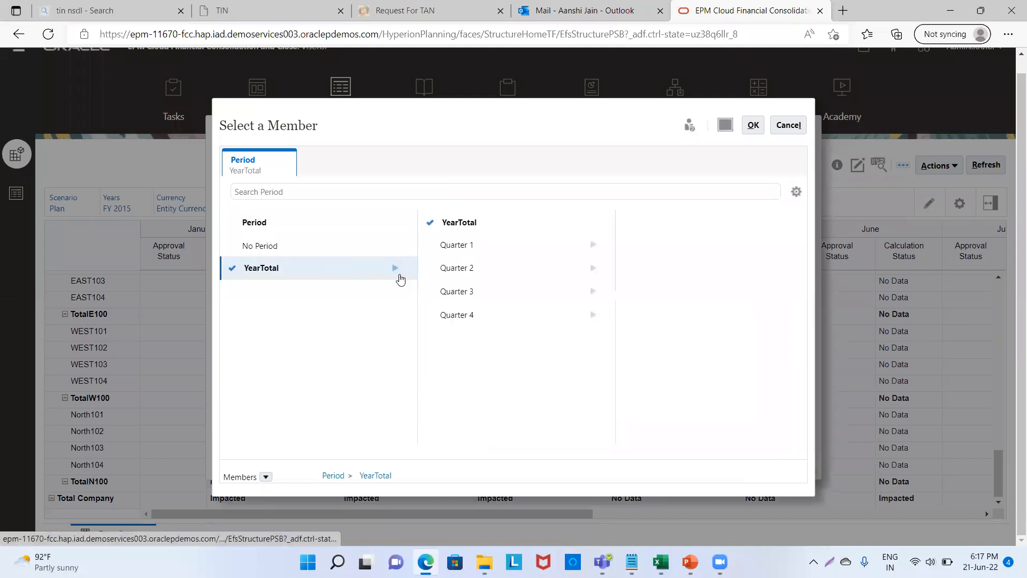
pyautogui.click(593, 244)
pyautogui.click(664, 248)
pyautogui.click(754, 124)
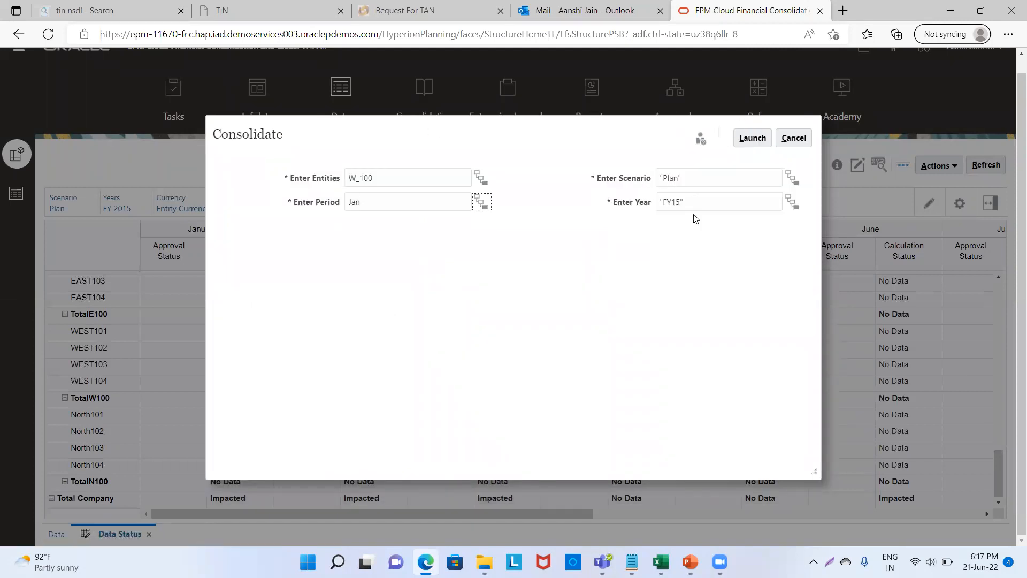
pyautogui.click(747, 140)
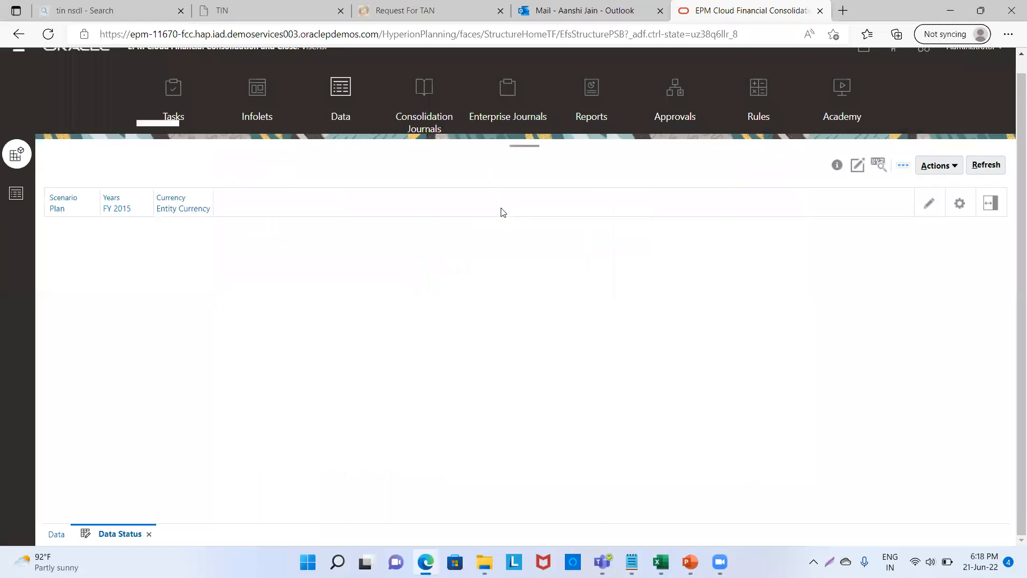
# Refresh the Data Status form and check the January calculation status of WEST101, WEST102 and TotalW100.
pyautogui.click(859, 201)
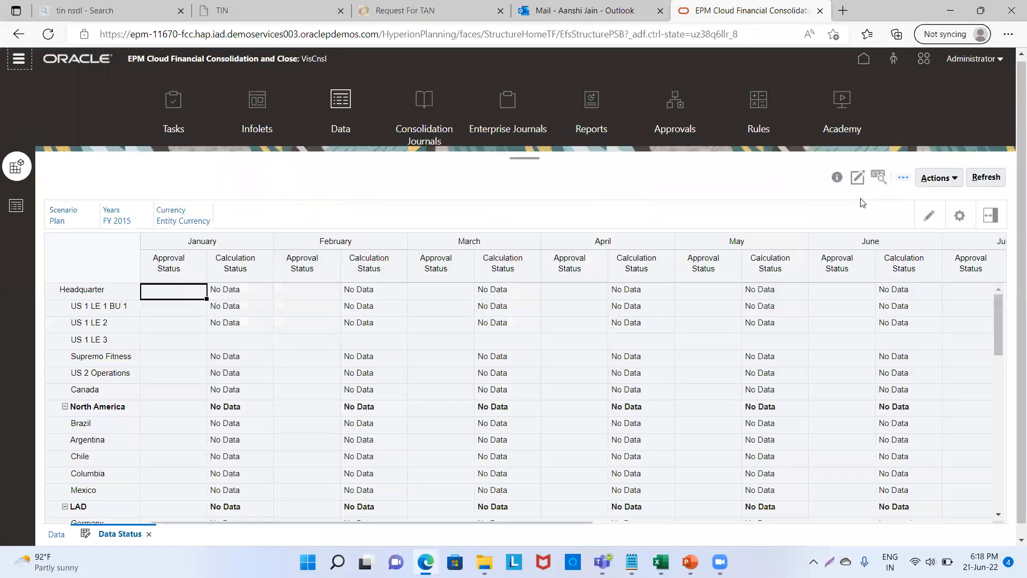
pyautogui.click(996, 179)
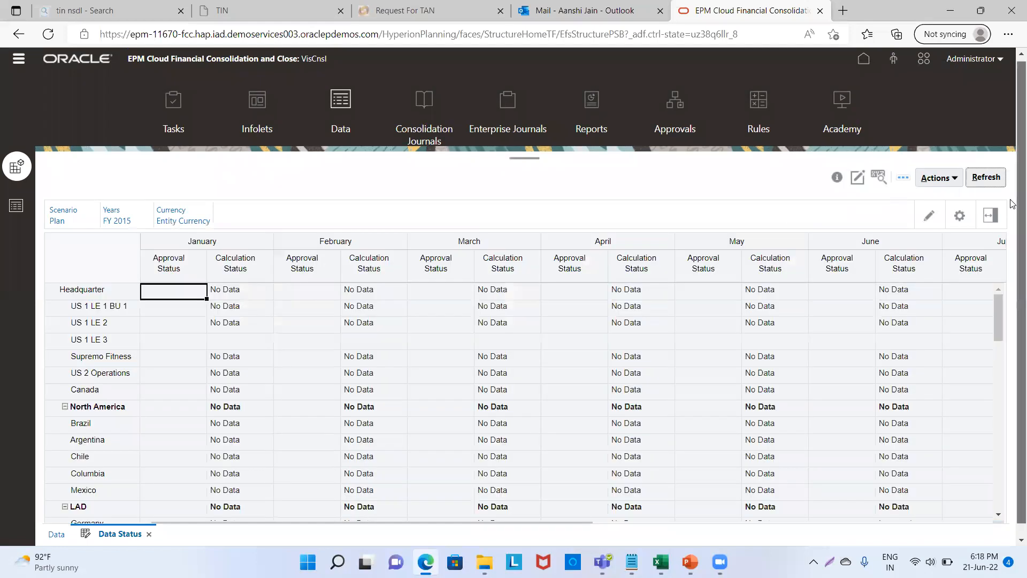
pyautogui.scroll(-10, 415, 375)
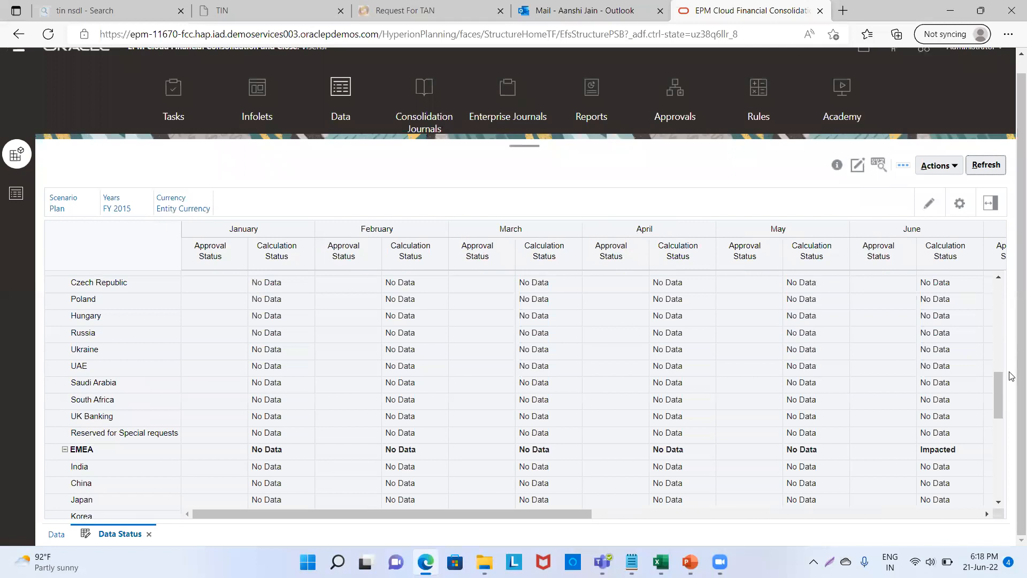
pyautogui.moveTo(1003, 384); pyautogui.dragTo(1003, 495)
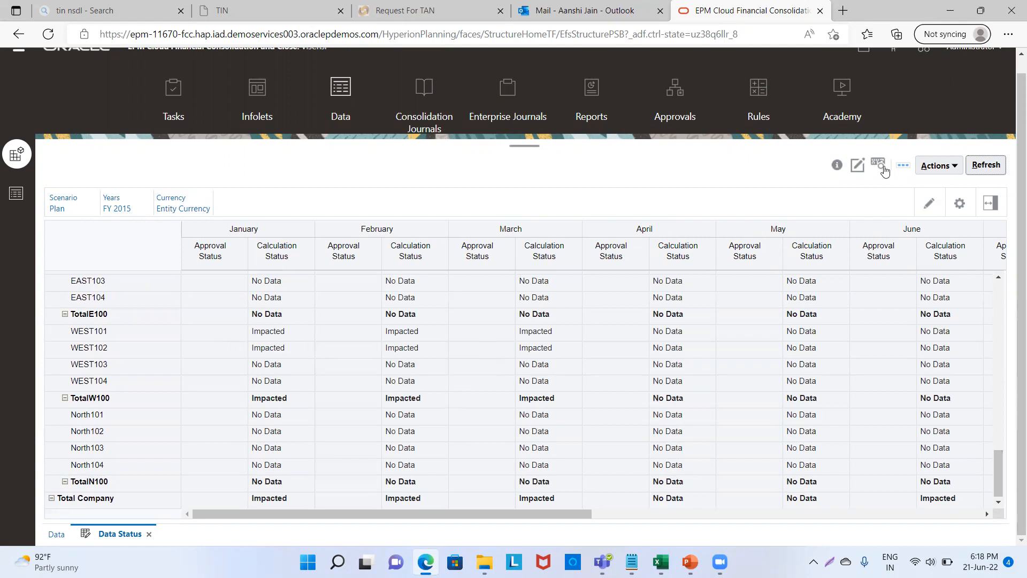
pyautogui.click(980, 166)
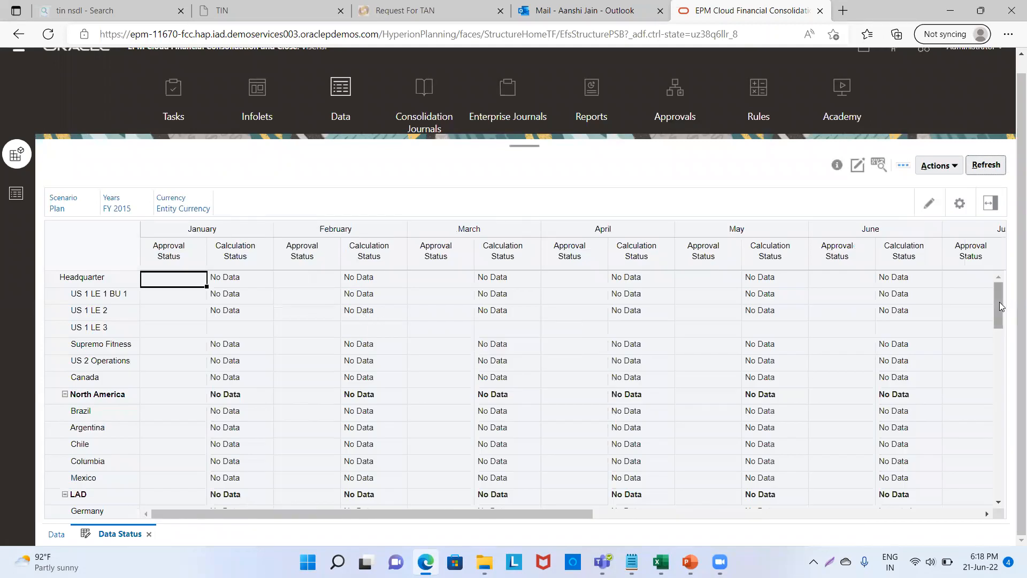
pyautogui.moveTo(999, 305); pyautogui.dragTo(999, 473)
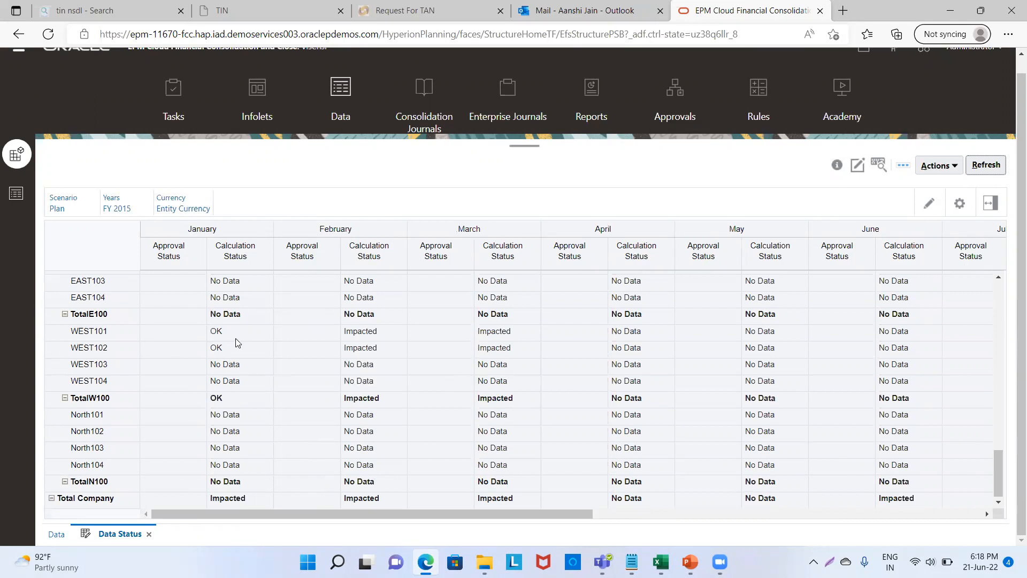
# Switch to the Change of Method workbook in Excel and open its Output_Jan sheet.
pyautogui.moveTo(632, 562)
pyautogui.click(661, 562)
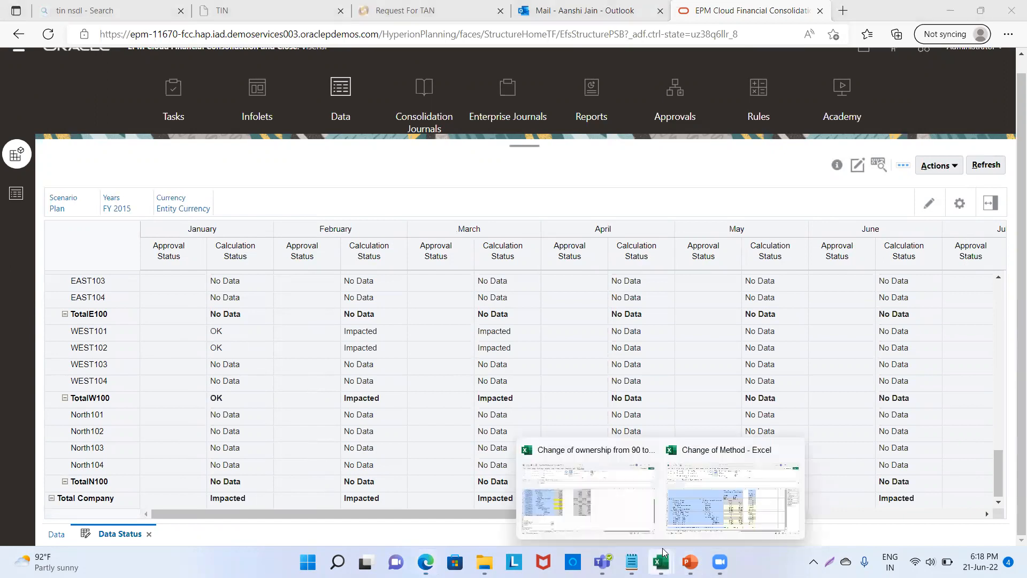
pyautogui.click(586, 484)
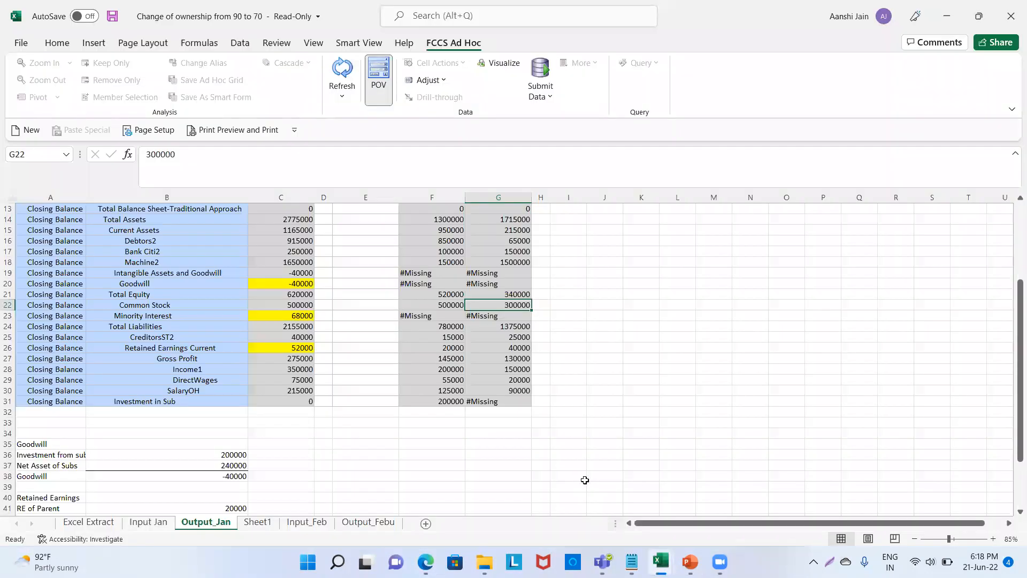
pyautogui.click(661, 562)
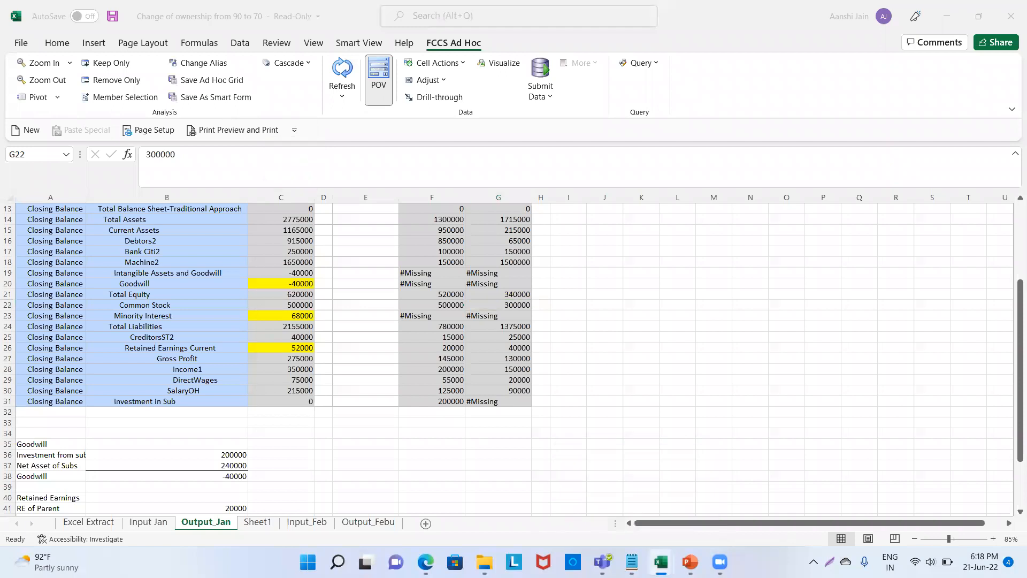
pyautogui.click(689, 484)
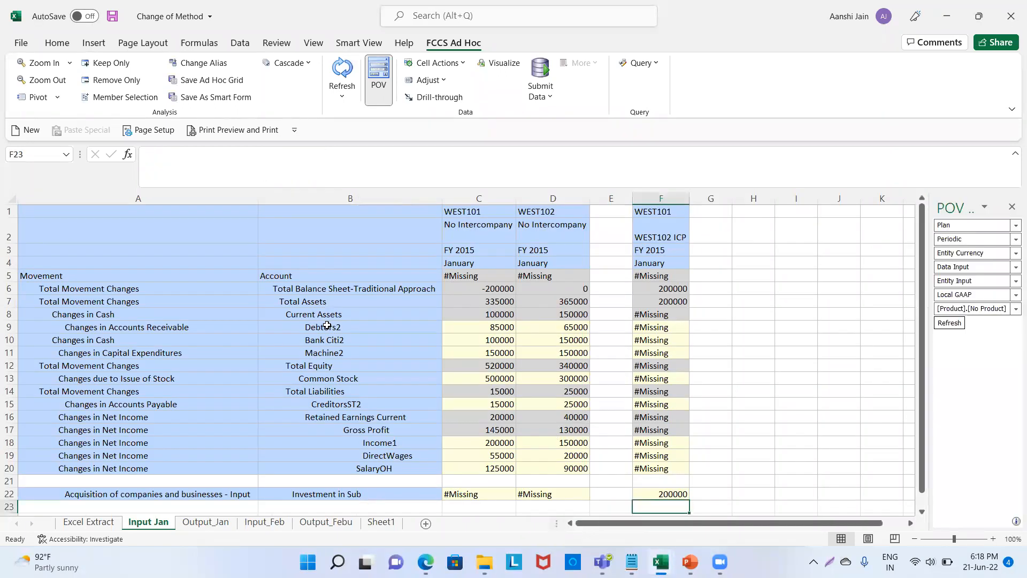
pyautogui.click(215, 523)
# Change the scenario member in cell C8 to Plan and refresh the ad hoc grid to retrieve the January consolidated balances.
pyautogui.scroll(2, 306, 275)
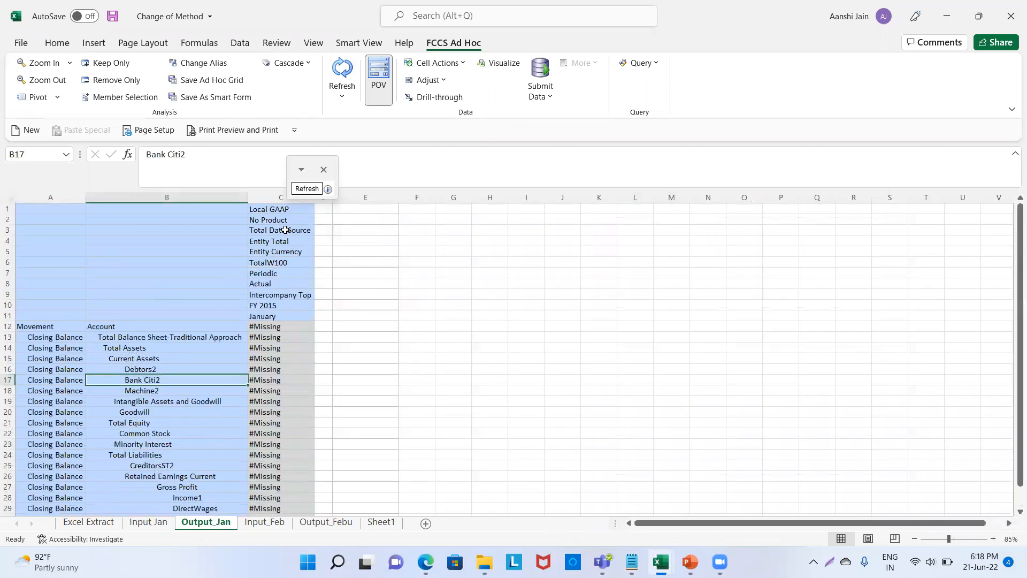
pyautogui.click(277, 282)
pyautogui.press('BackSpace')
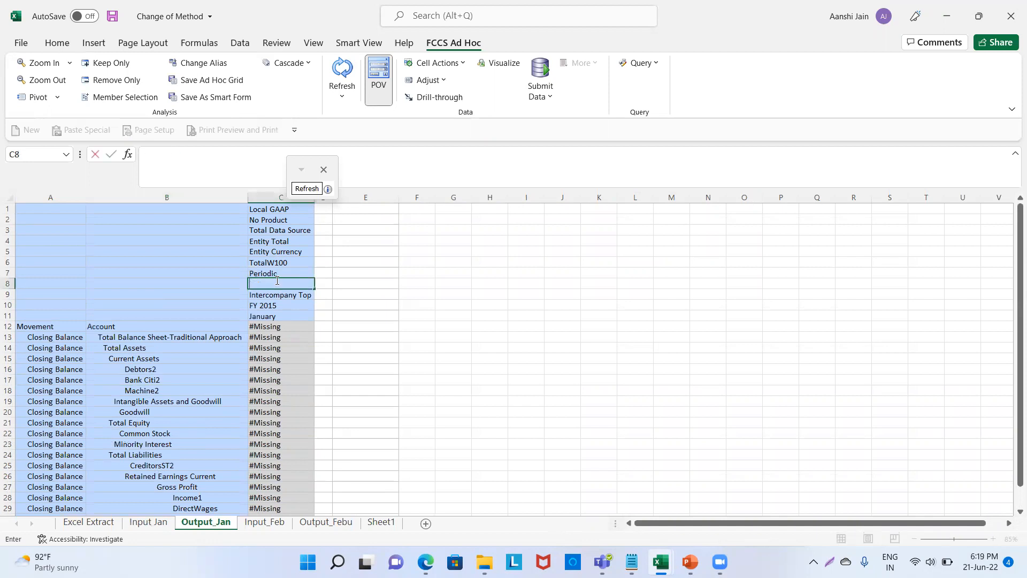
pyautogui.write('Plan')
pyautogui.press('Return')
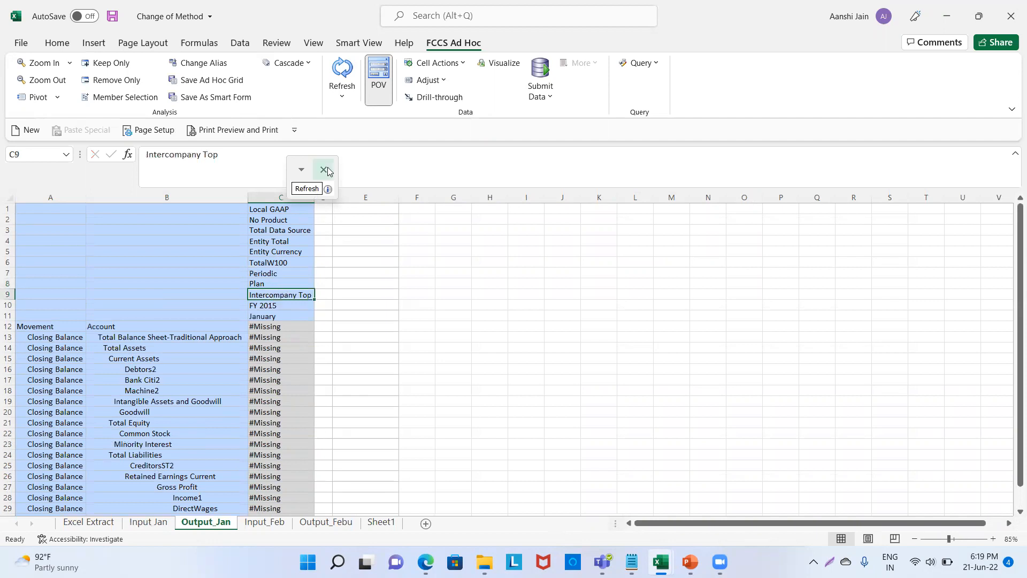
pyautogui.scroll(-5, 313, 358)
pyautogui.scroll(5, 313, 357)
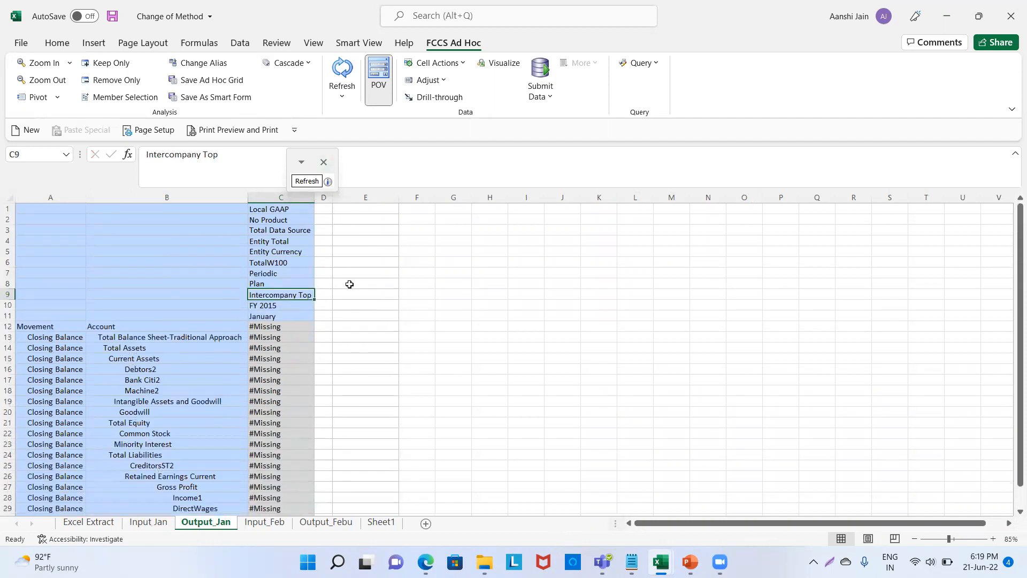
pyautogui.click(345, 77)
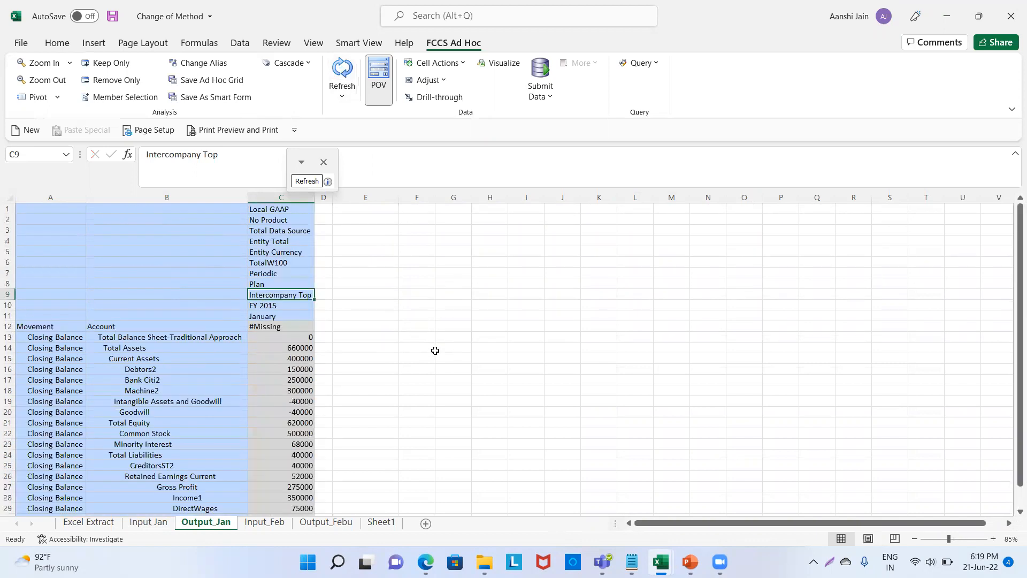
pyautogui.scroll(-5, 430, 391)
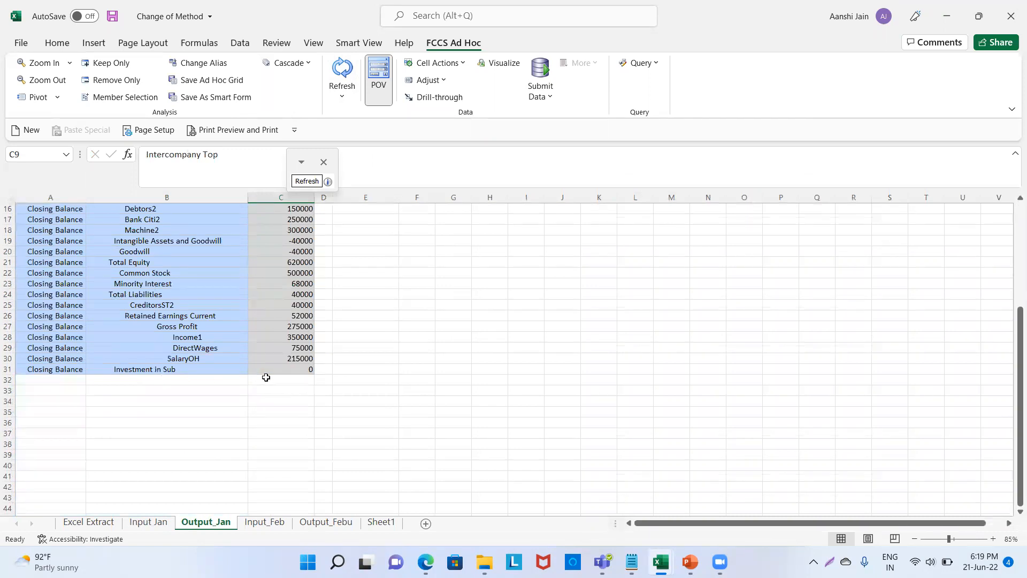
pyautogui.scroll(5, 403, 374)
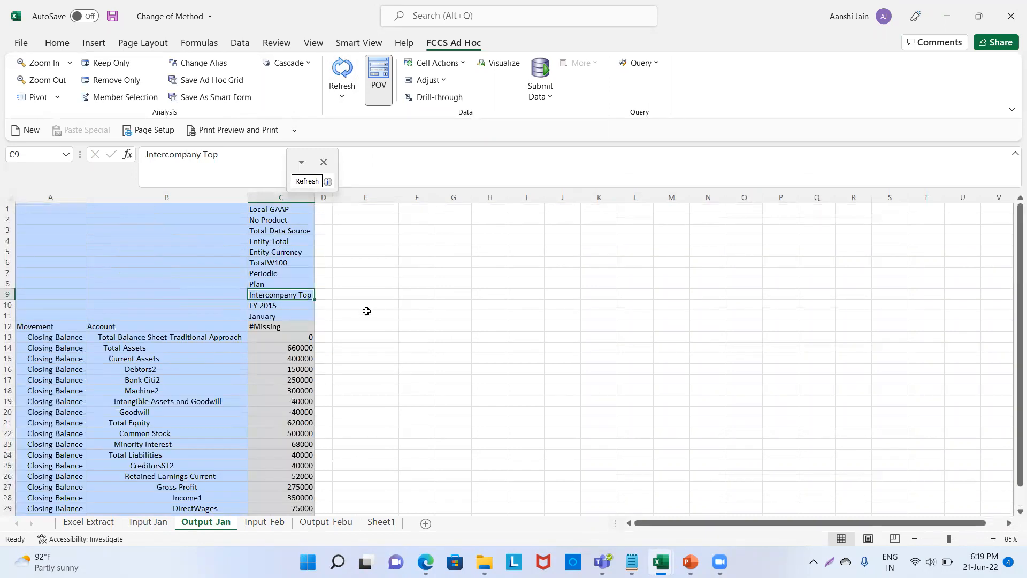
# Copy the TotalW100 column C1:C31 into columns E and F starting at row 4, and fit column F's width.
pyautogui.moveTo(282, 208); pyautogui.dragTo(282, 501)
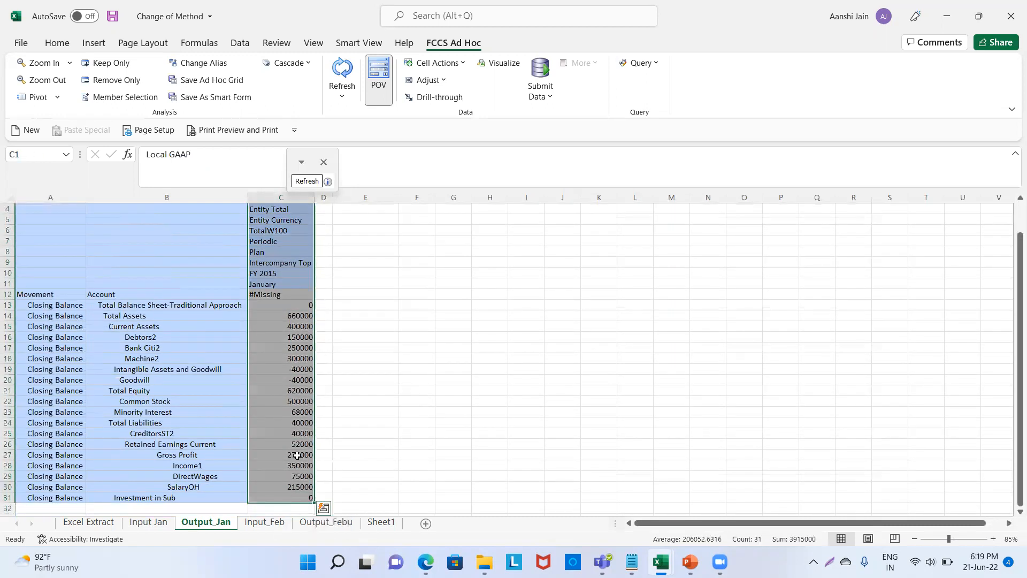
pyautogui.hotkey('ctrl', 'c')
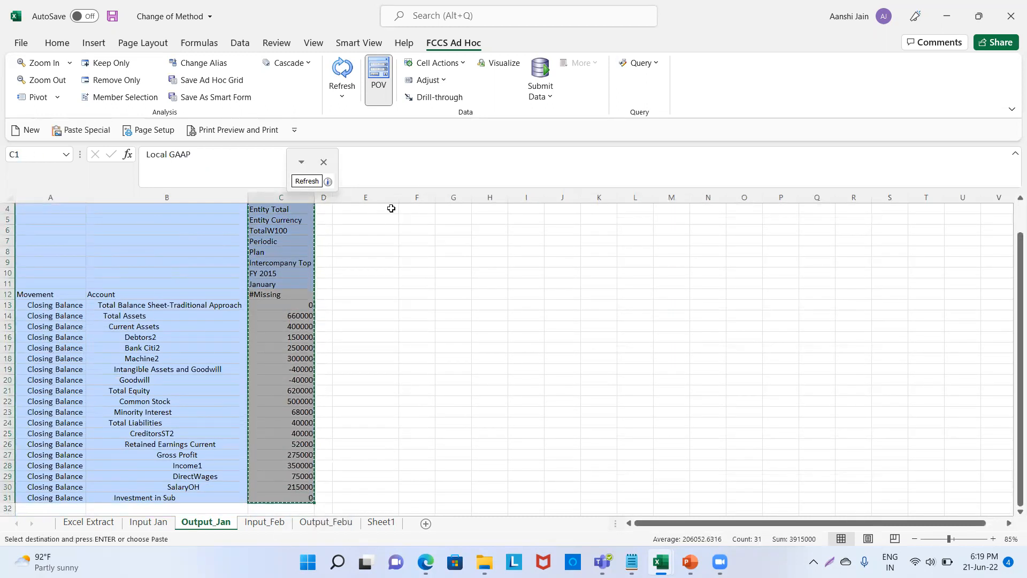
pyautogui.click(387, 209)
pyautogui.hotkey('ctrl', 'v')
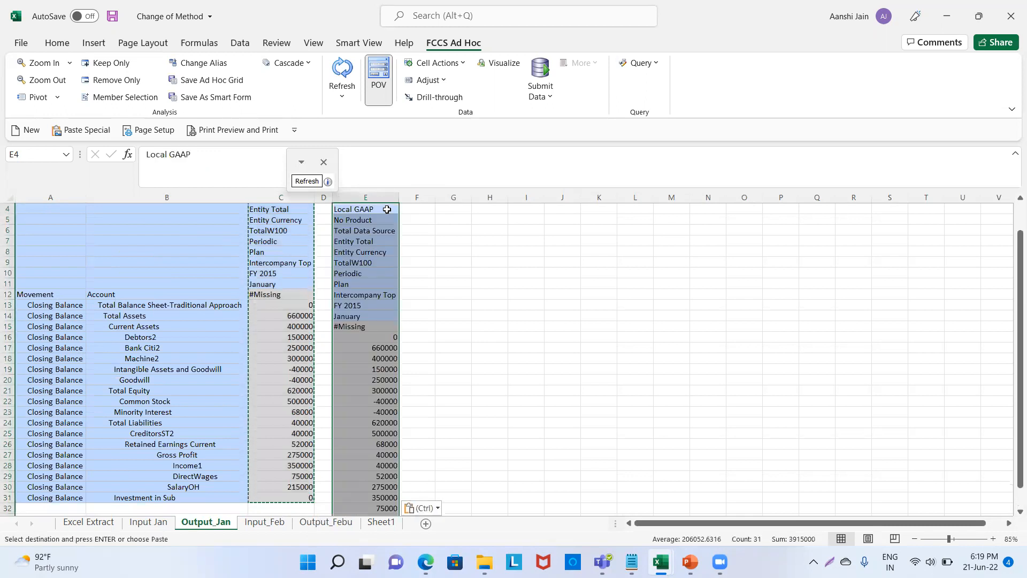
pyautogui.click(434, 209)
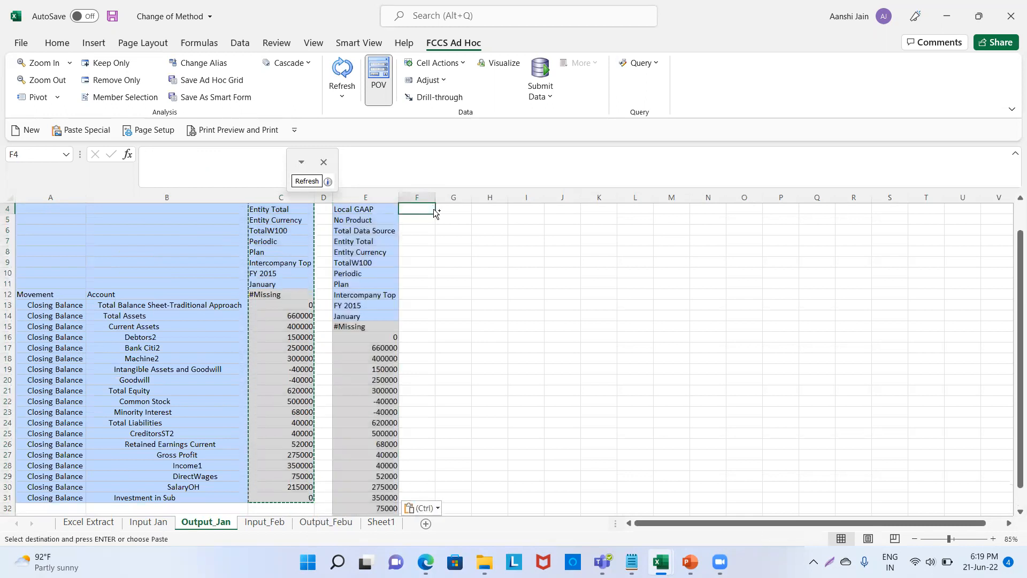
pyautogui.hotkey('ctrl', 'v')
pyautogui.doubleClick(434, 198)
pyautogui.click(598, 303)
# Change the entity member in cell E9 to W_101.
pyautogui.click(350, 260)
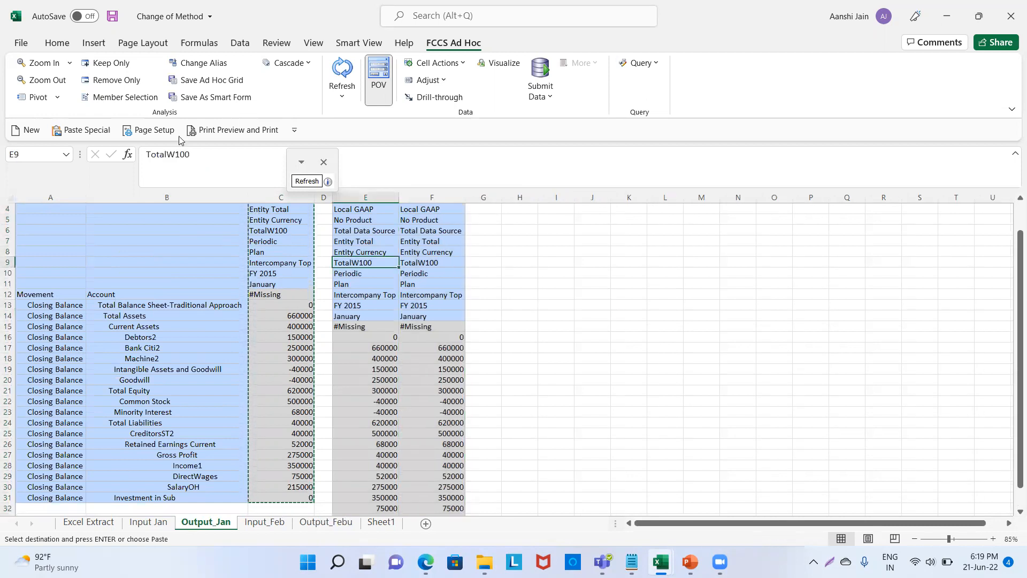
pyautogui.click(202, 154)
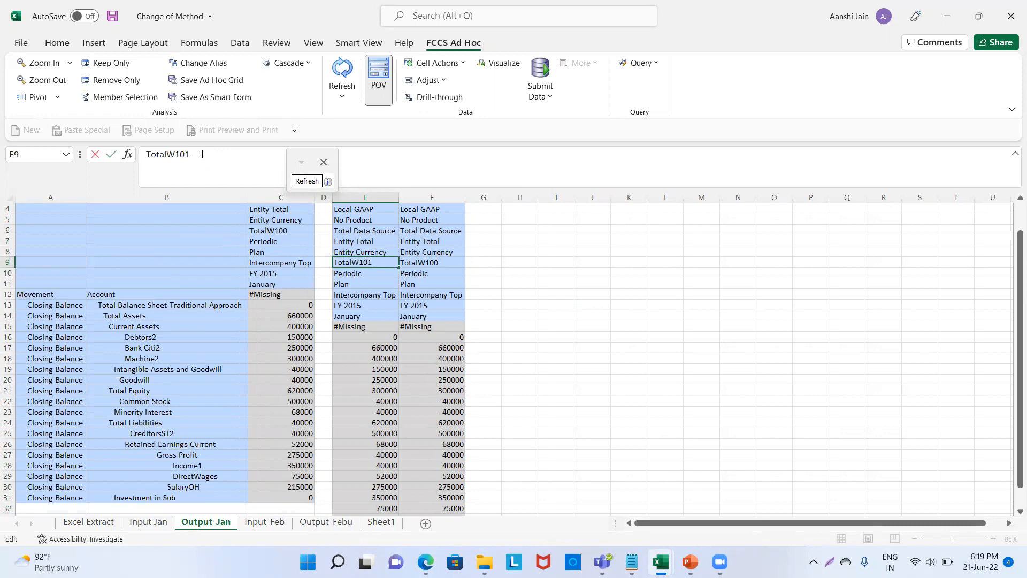
pyautogui.write('_')
pyautogui.press('BackSpace')
pyautogui.press('BackSpace')
pyautogui.press('BackSpace')
pyautogui.press('BackSpace')
pyautogui.press('Return')
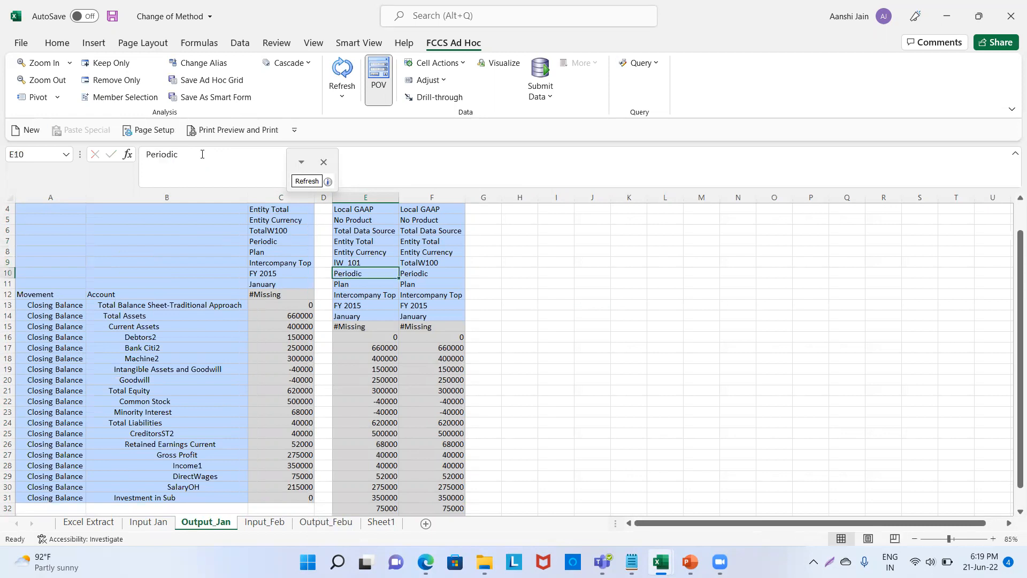
pyautogui.press('Up')
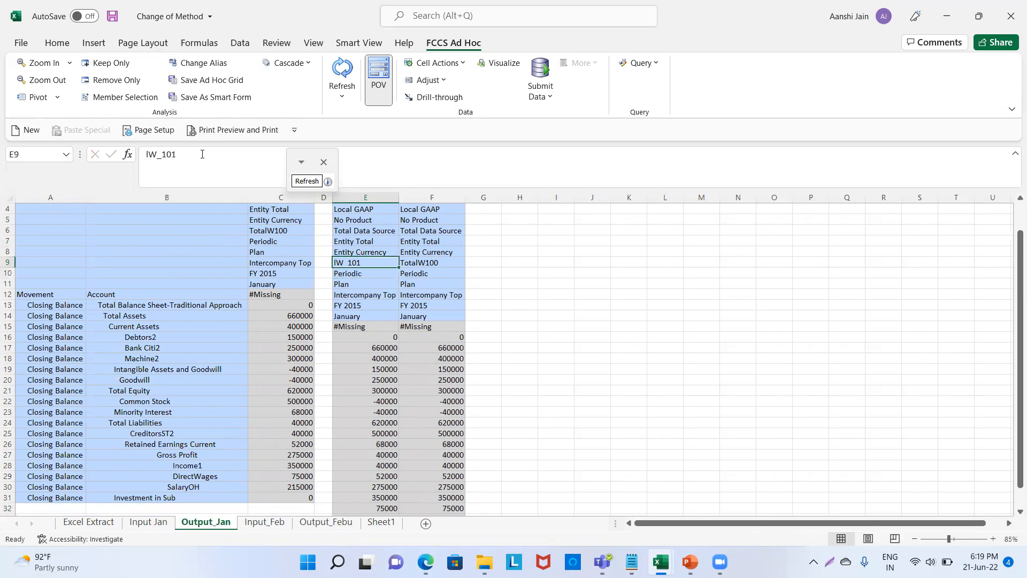
pyautogui.click(151, 154)
pyautogui.press('BackSpace')
pyautogui.press('Return')
pyautogui.press('Up')
# Copy the entity from E9 to F9, change it to W_102, and try to refresh the ad hoc grid.
pyautogui.hotkey('ctrl', 'c')
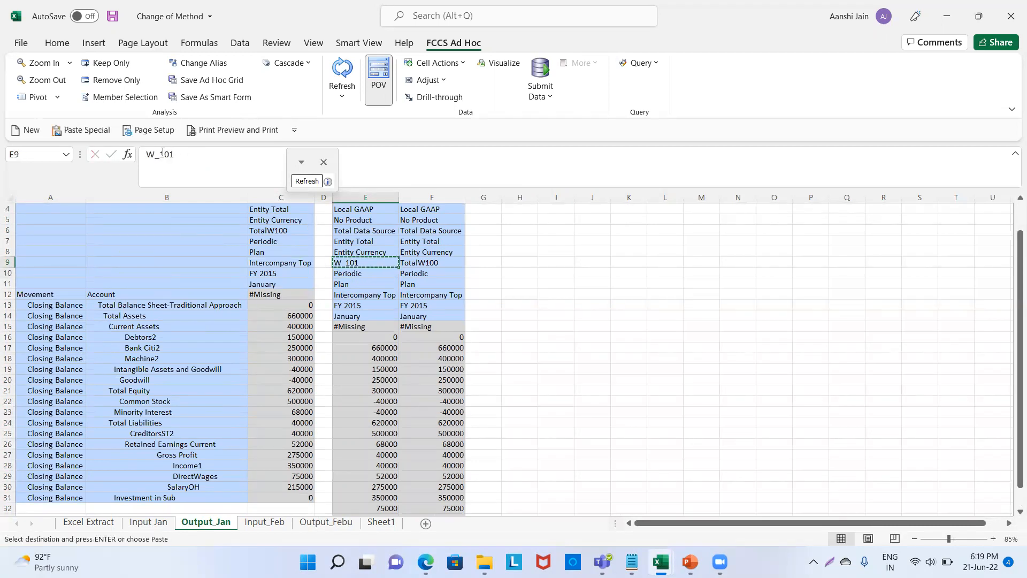
pyautogui.click(438, 263)
pyautogui.hotkey('ctrl', 'v')
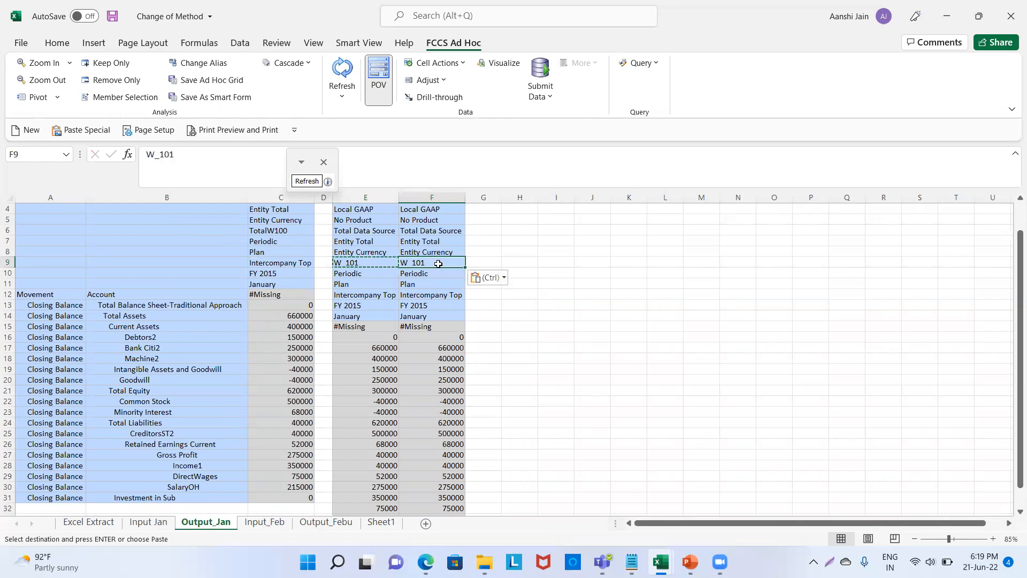
pyautogui.click(200, 154)
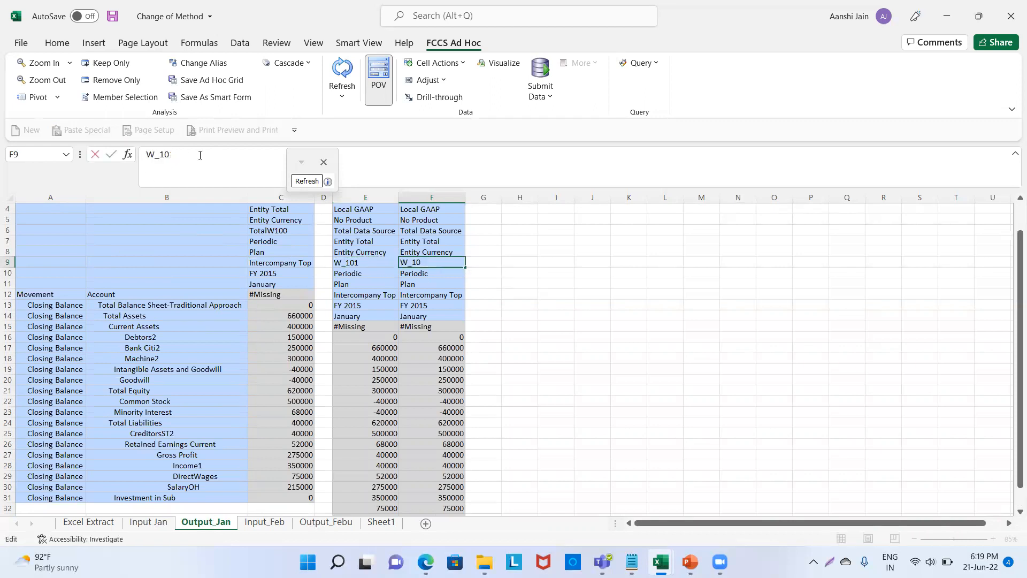
pyautogui.write('32')
pyautogui.press('Return')
pyautogui.click(444, 263)
pyautogui.click(178, 159)
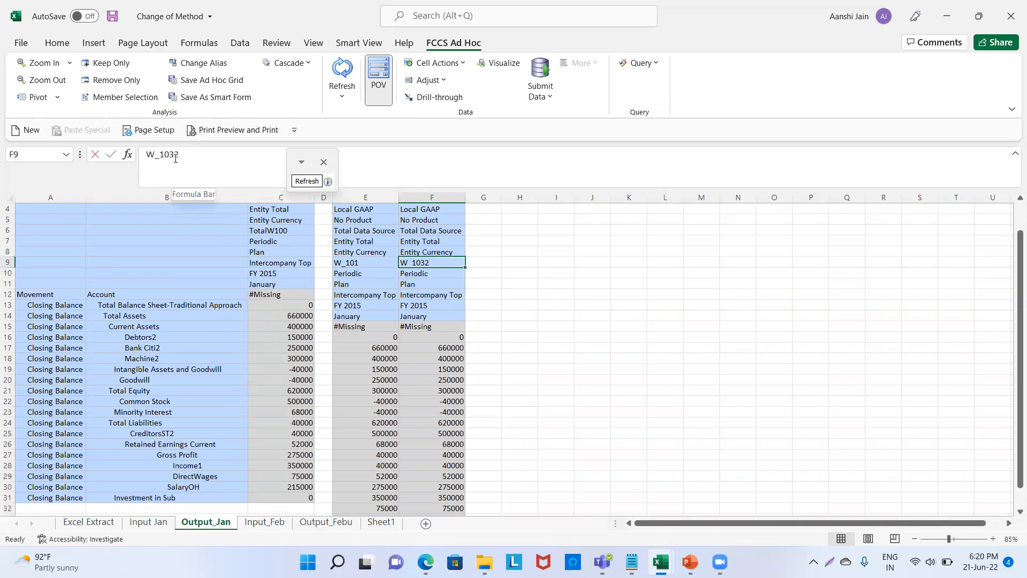
pyautogui.press('BackSpace')
pyautogui.press('Return')
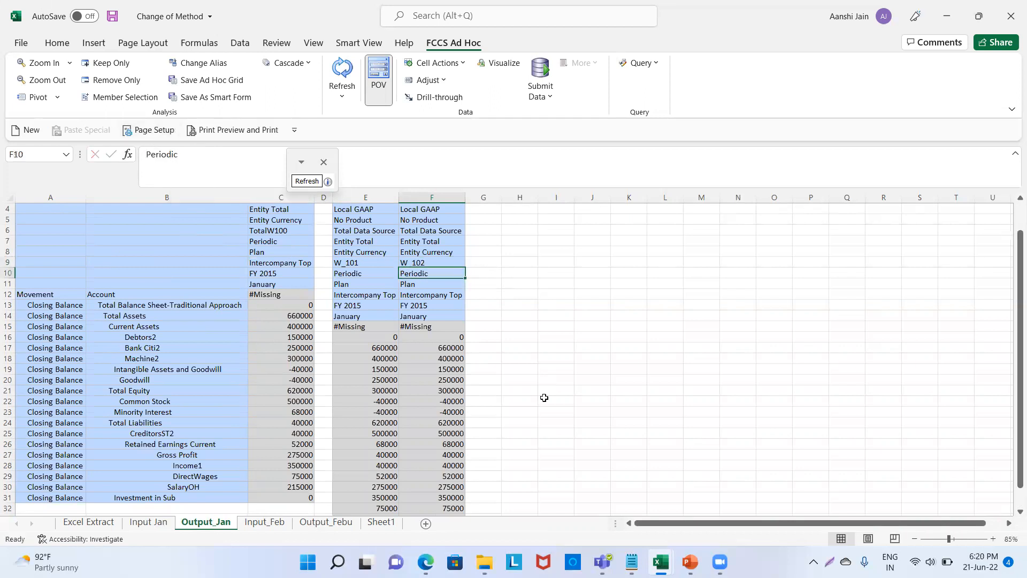
pyautogui.click(343, 72)
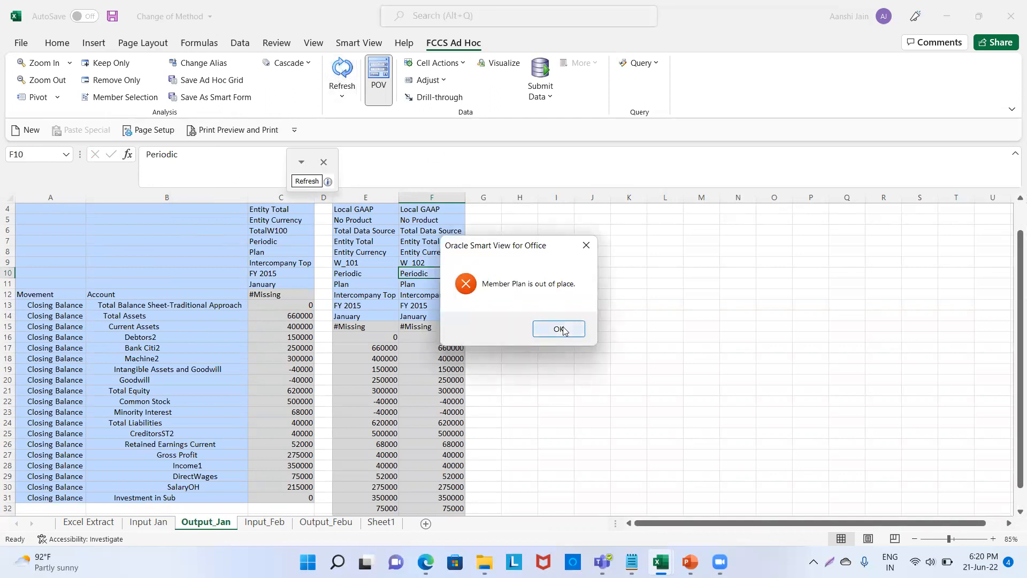
pyautogui.click(563, 327)
# Move the copied W_101 and W_102 columns E4:F34 up to start at cell E1, aligned with the TotalW100 column.
pyautogui.scroll(-5, 627, 346)
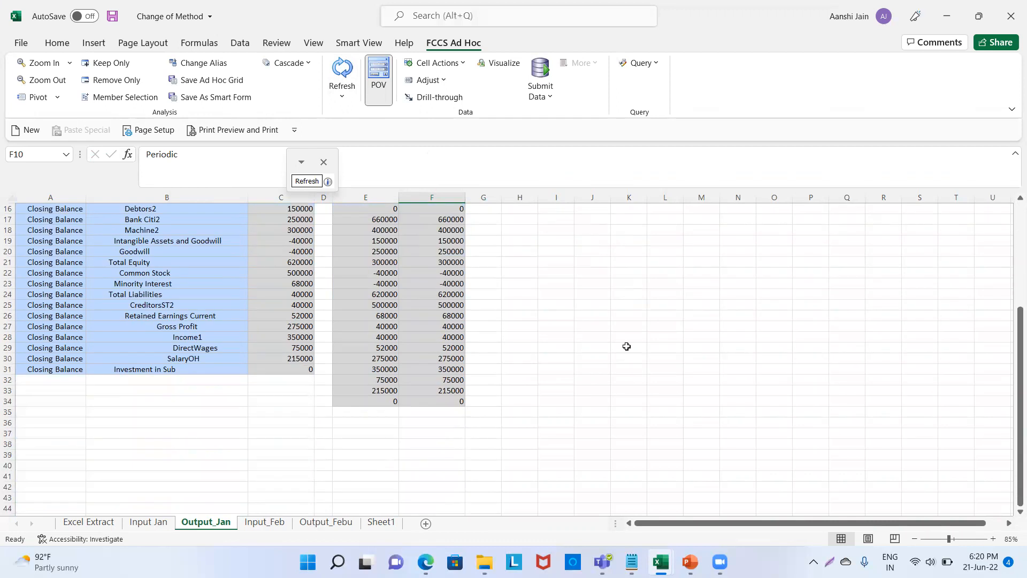
pyautogui.scroll(6, 627, 347)
pyautogui.moveTo(355, 240); pyautogui.dragTo(439, 493)
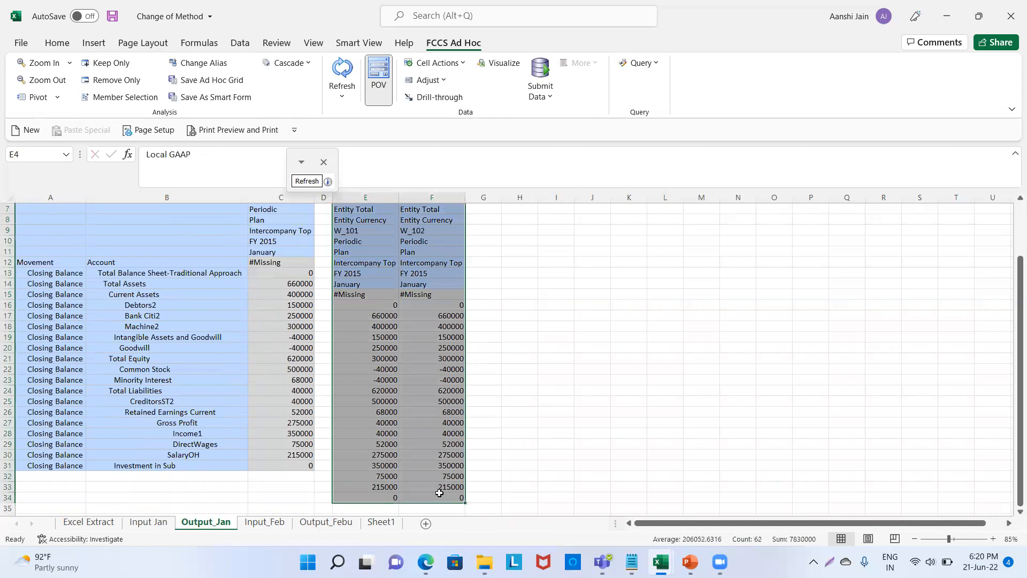
pyautogui.scroll(2, 439, 493)
pyautogui.hotkey('ctrl', 'c')
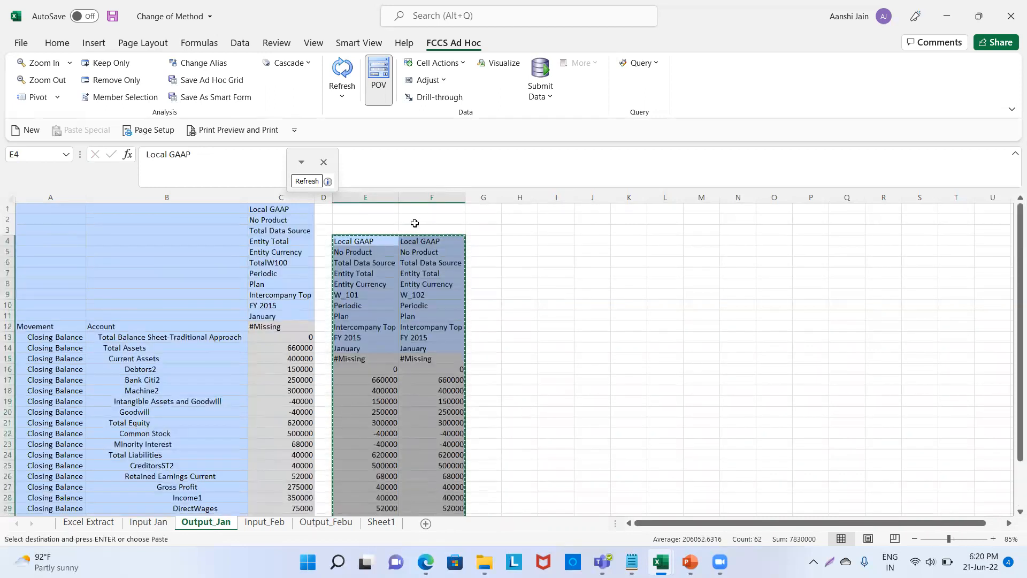
pyautogui.click(376, 208)
pyautogui.hotkey('ctrl', 'v')
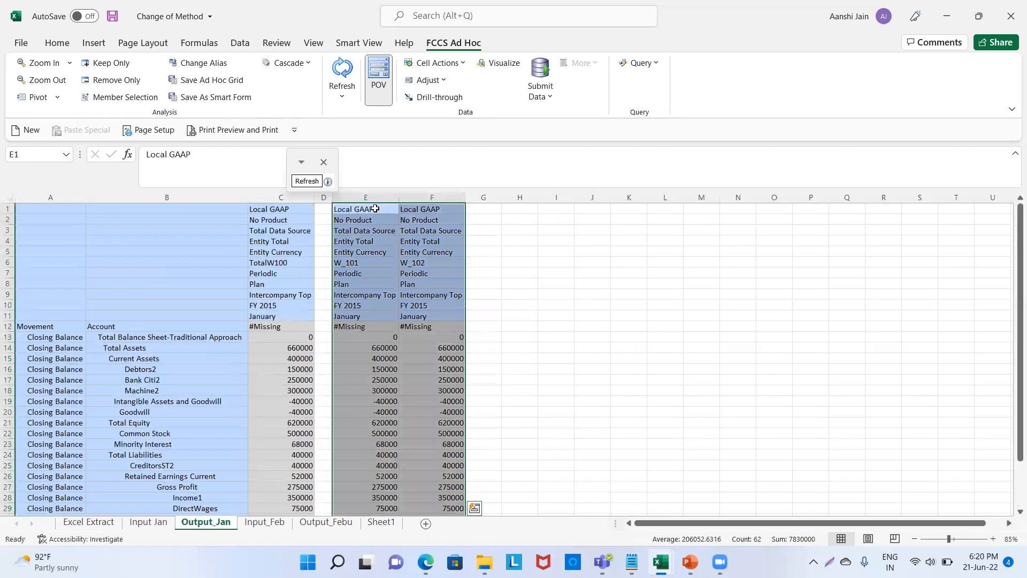
# Refresh the ad hoc grid on Output_Jan to retrieve the data for the two copied entity columns E and F.
pyautogui.click(342, 74)
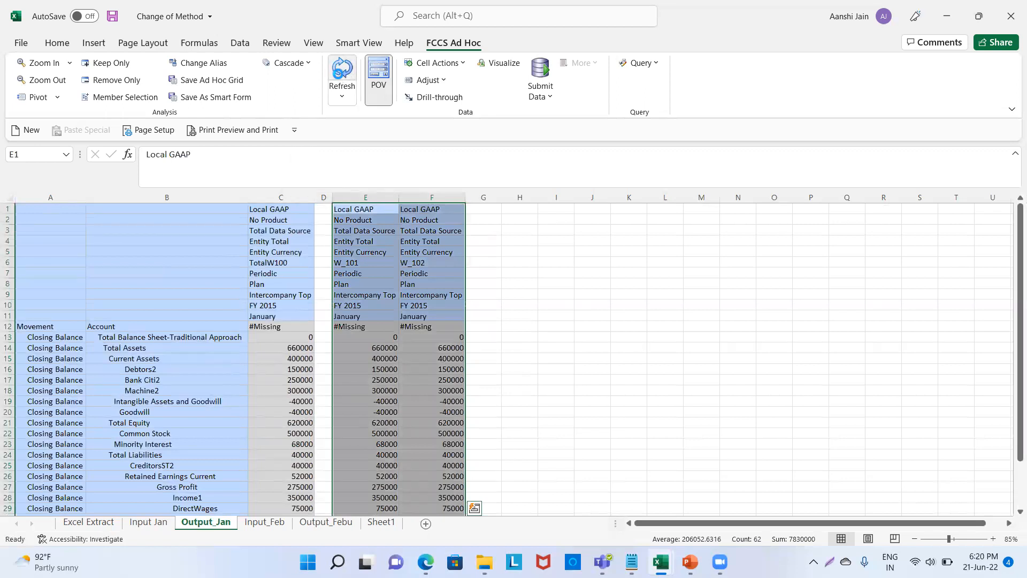
pyautogui.click(619, 349)
pyautogui.click(578, 402)
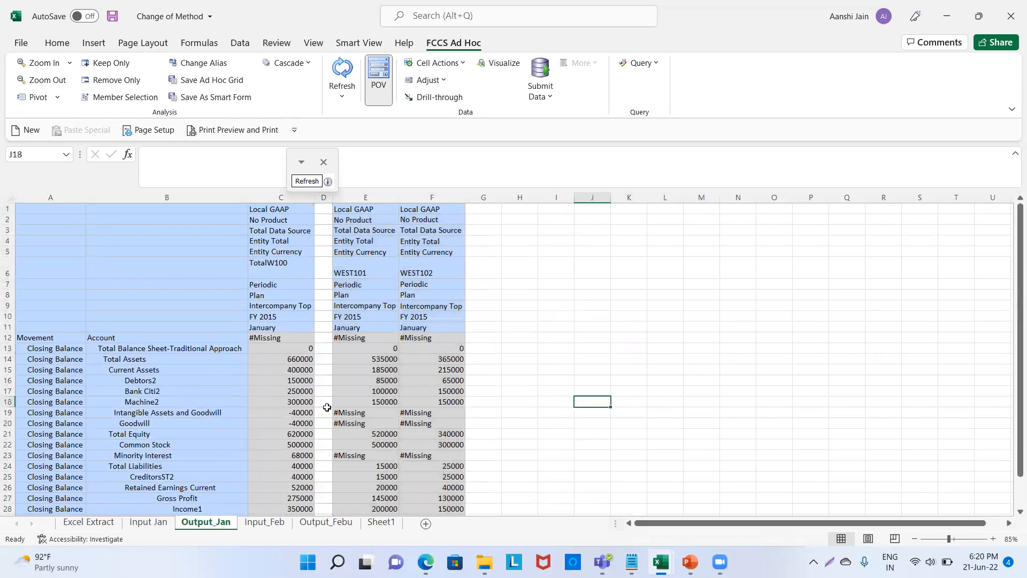
# Compare the Debtors2, Bank Citi2 and Machine2 values of WEST101 and WEST102 with the TotalW100 column.
pyautogui.moveTo(351, 382); pyautogui.dragTo(428, 383)
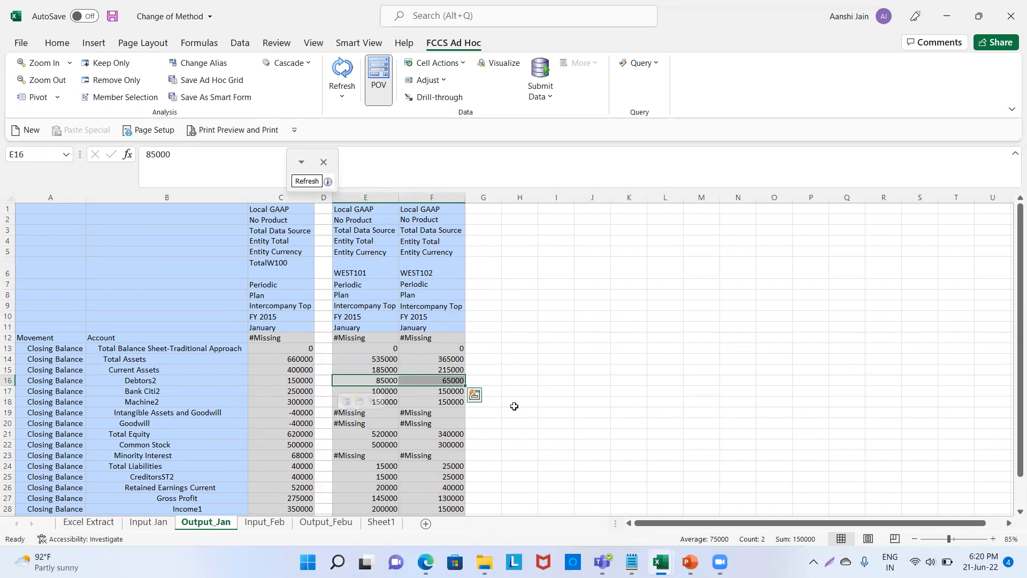
pyautogui.click(595, 412)
pyautogui.moveTo(370, 395); pyautogui.dragTo(443, 394)
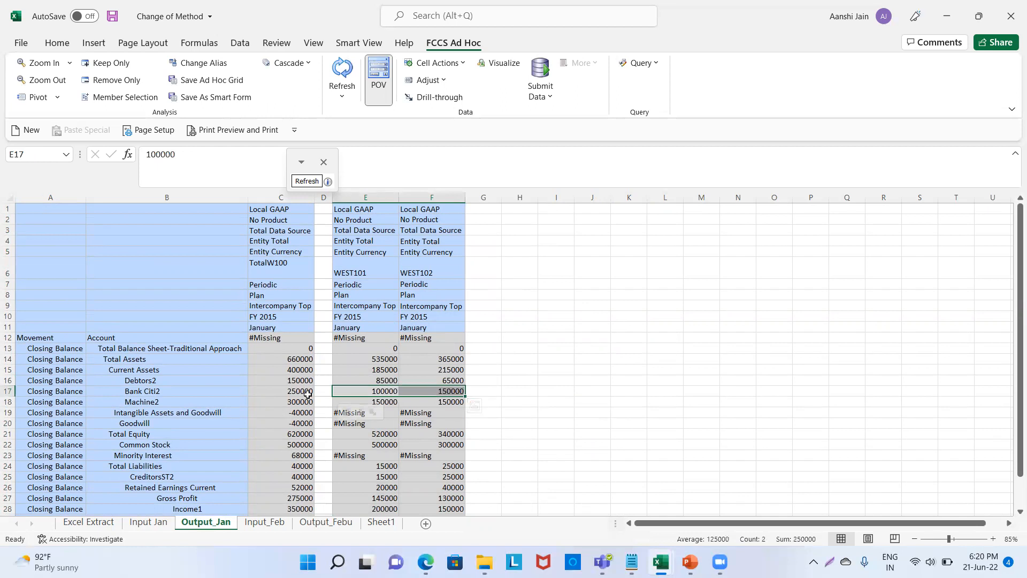
pyautogui.click(766, 464)
pyautogui.moveTo(382, 403); pyautogui.dragTo(415, 403)
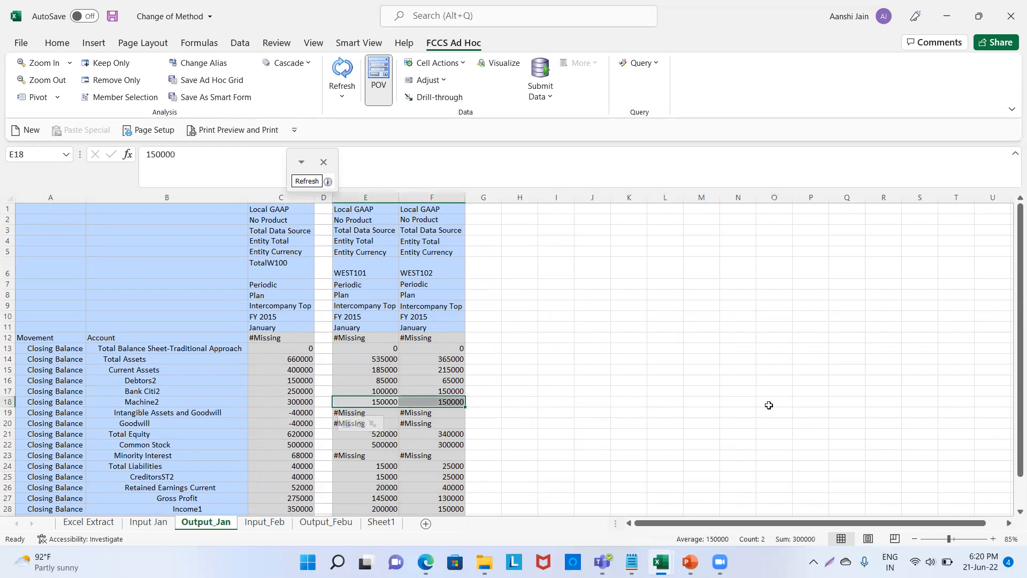
# Highlight the TotalW100 values for Goodwill (C20), Minority Interest (C23) and Retained Earnings Current (C26) with yellow fill.
pyautogui.scroll(-3, 768, 403)
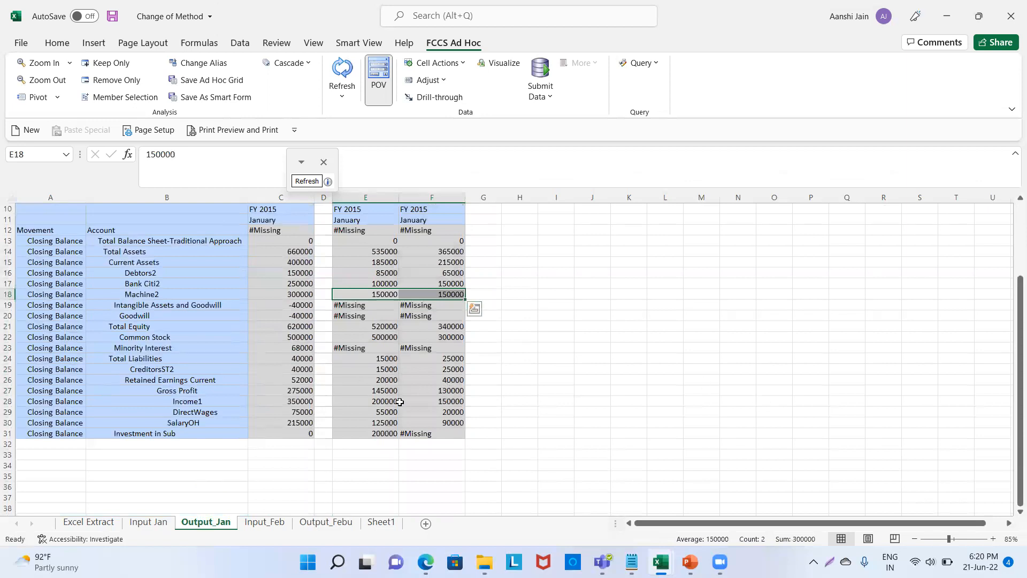
pyautogui.click(299, 315)
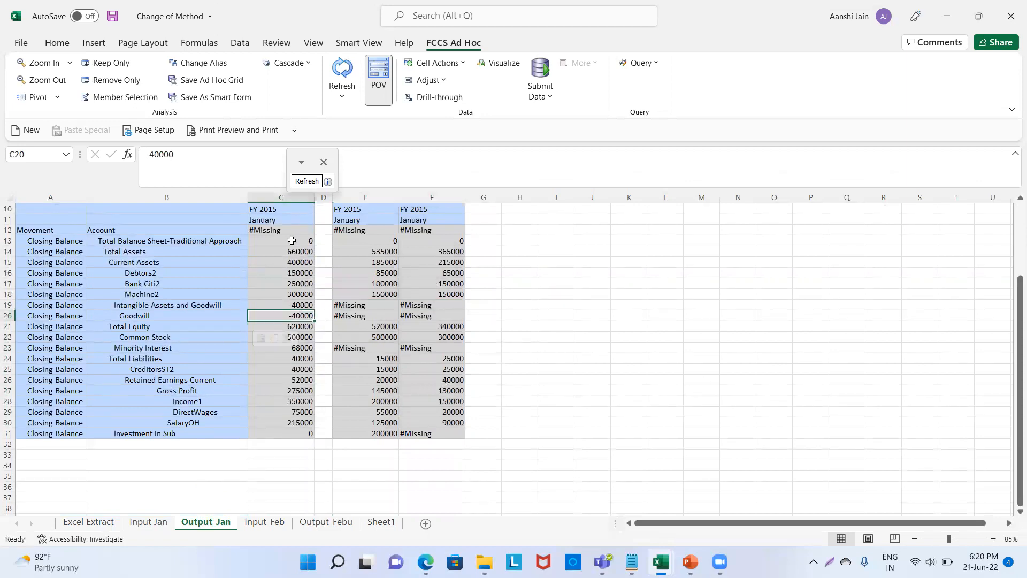
pyautogui.click(57, 43)
pyautogui.click(264, 88)
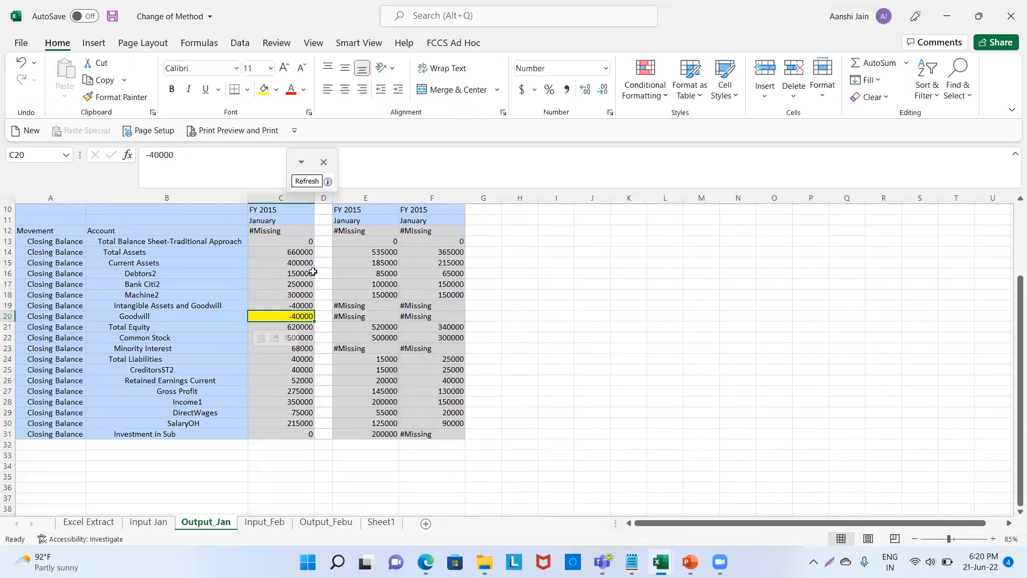
pyautogui.click(277, 349)
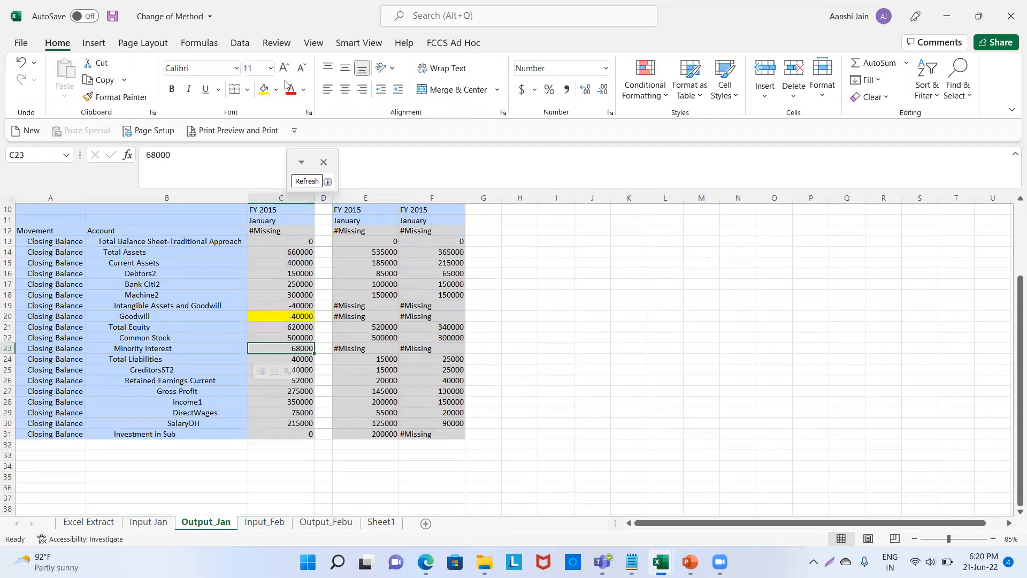
pyautogui.click(263, 88)
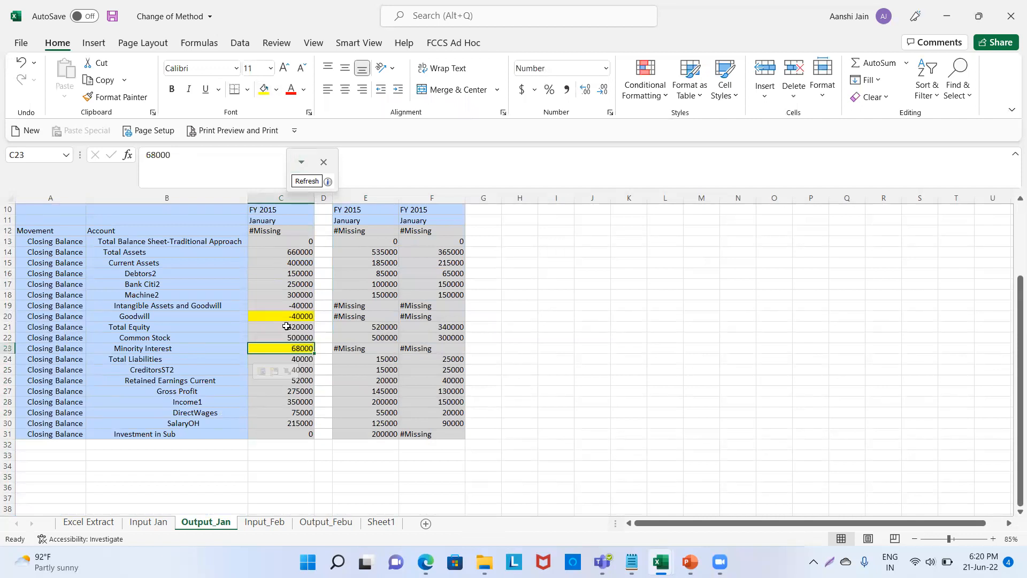
pyautogui.click(308, 382)
pyautogui.click(263, 95)
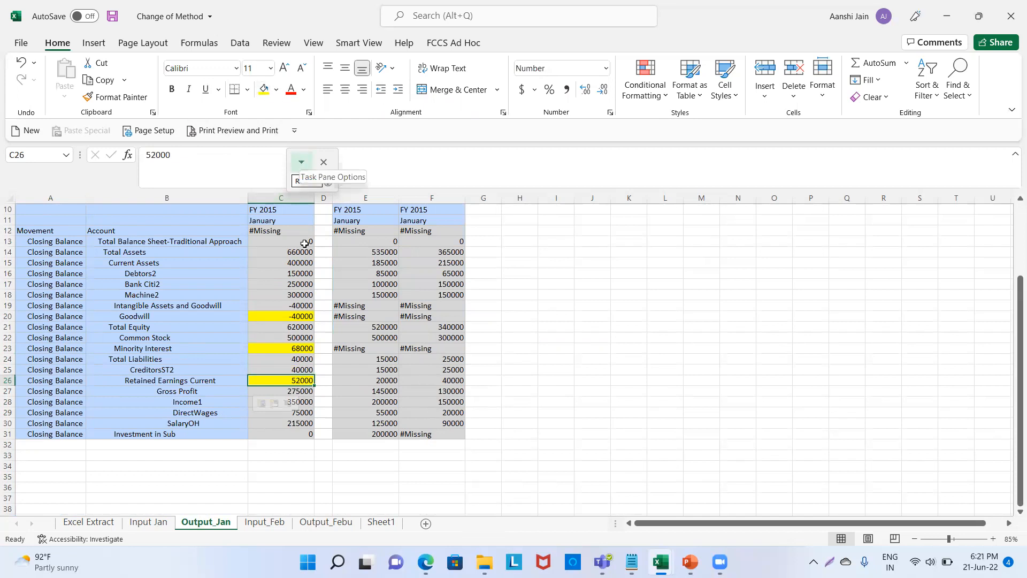
pyautogui.click(381, 522)
pyautogui.moveTo(32, 225); pyautogui.dragTo(30, 376)
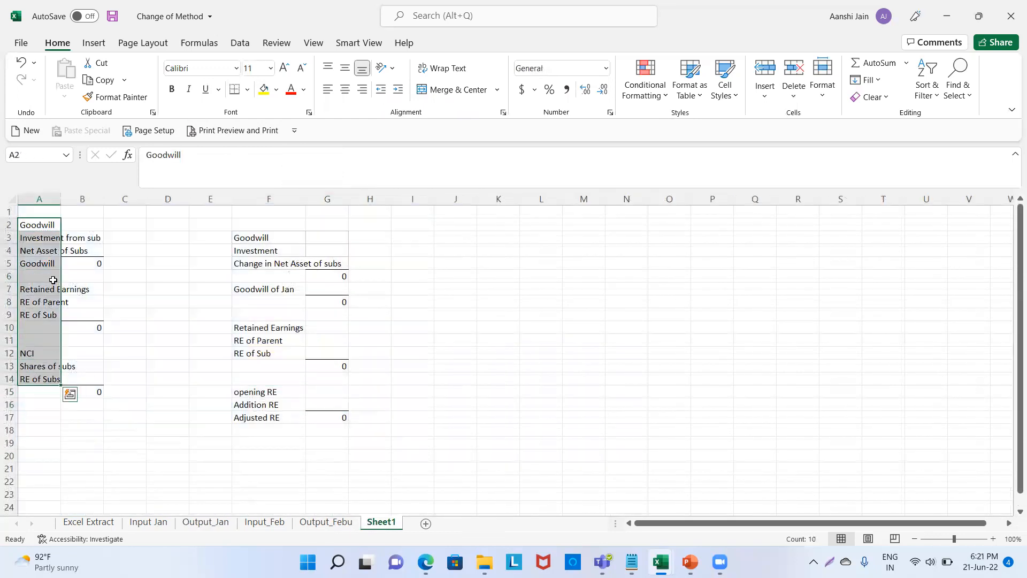
pyautogui.hotkey('ctrl', 'c')
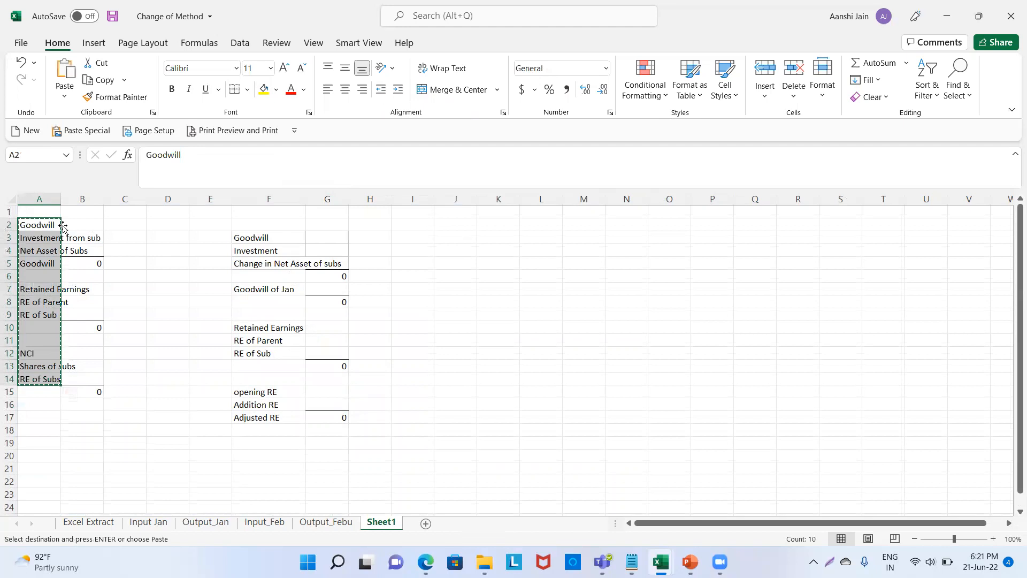
pyautogui.click(206, 522)
pyautogui.click(76, 477)
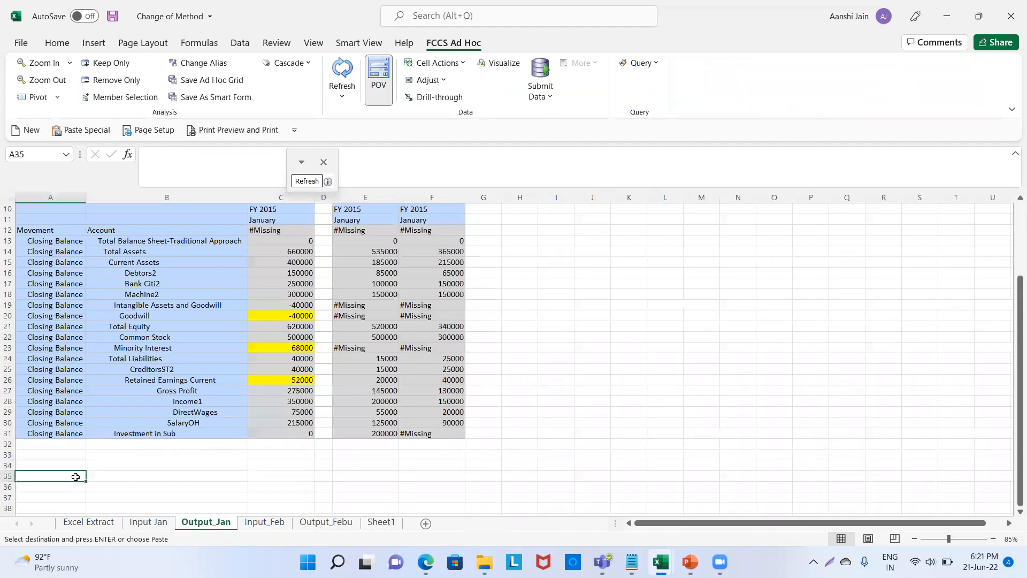
pyautogui.hotkey('ctrl', 'v')
pyautogui.click(154, 502)
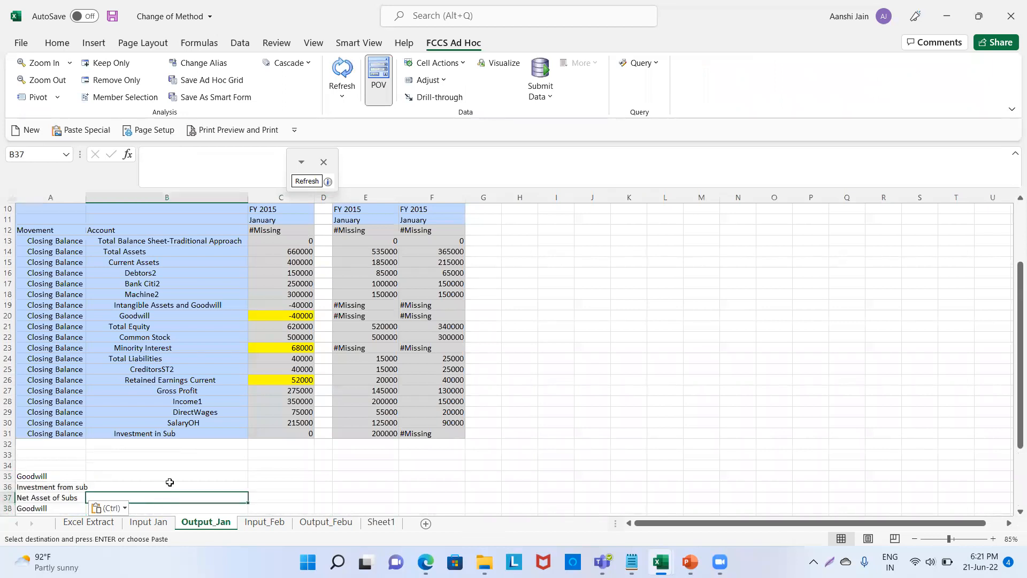
pyautogui.scroll(-3, 176, 484)
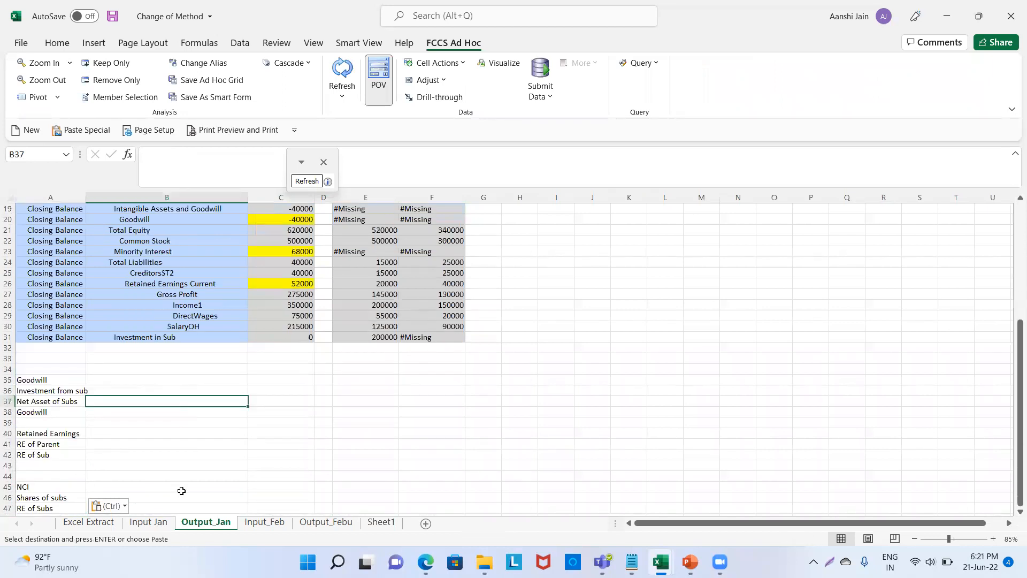
pyautogui.hotkey('ctrl', 'z')
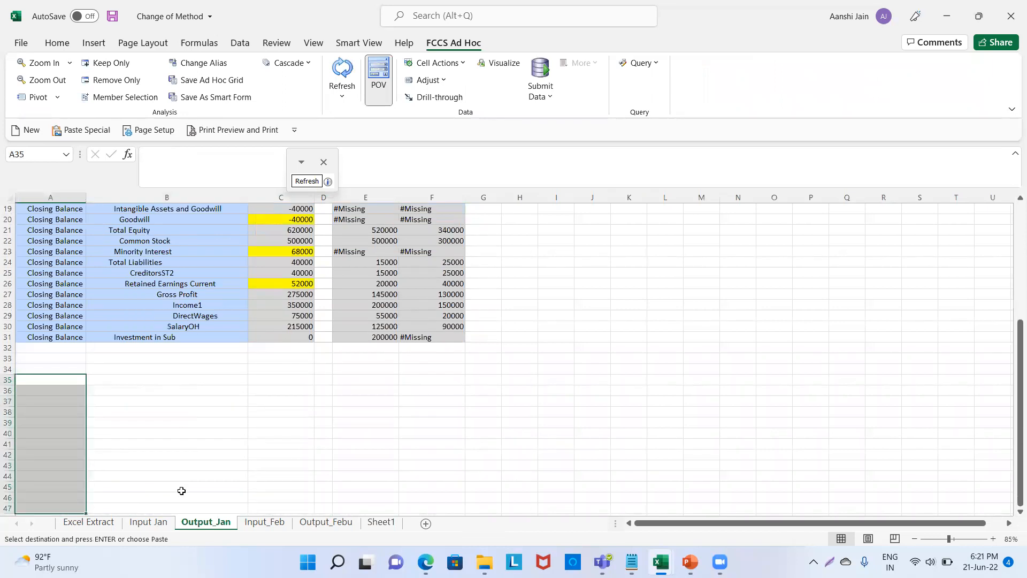
# Copy the goodwill, retained earnings and NCI calculation template A2:B15 from Sheet1 to Output_Jan starting at cell A35.
pyautogui.click(387, 521)
pyautogui.moveTo(38, 224); pyautogui.dragTo(86, 394)
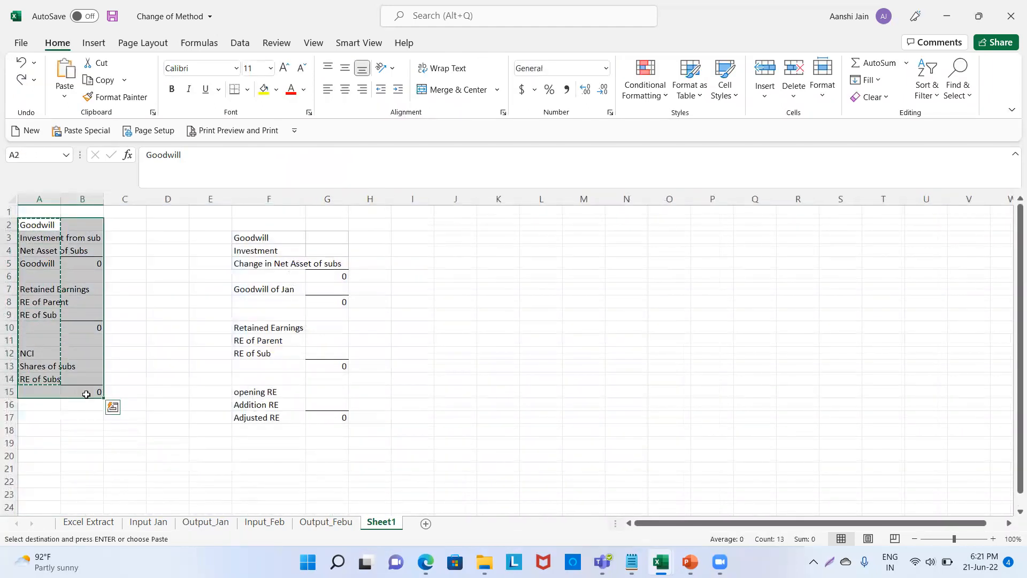
pyautogui.click(205, 521)
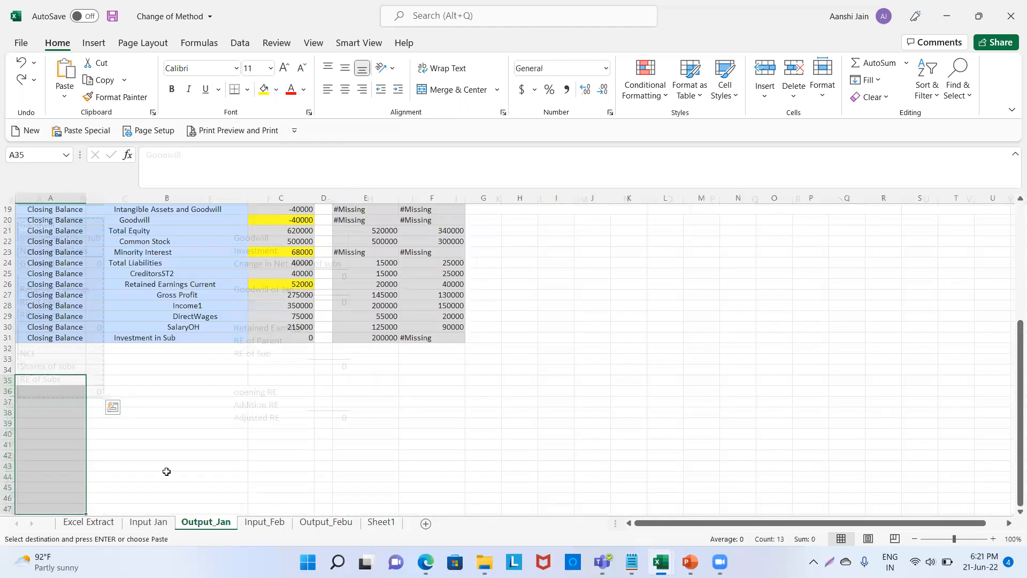
pyautogui.click(80, 381)
pyautogui.hotkey('ctrl', 'v')
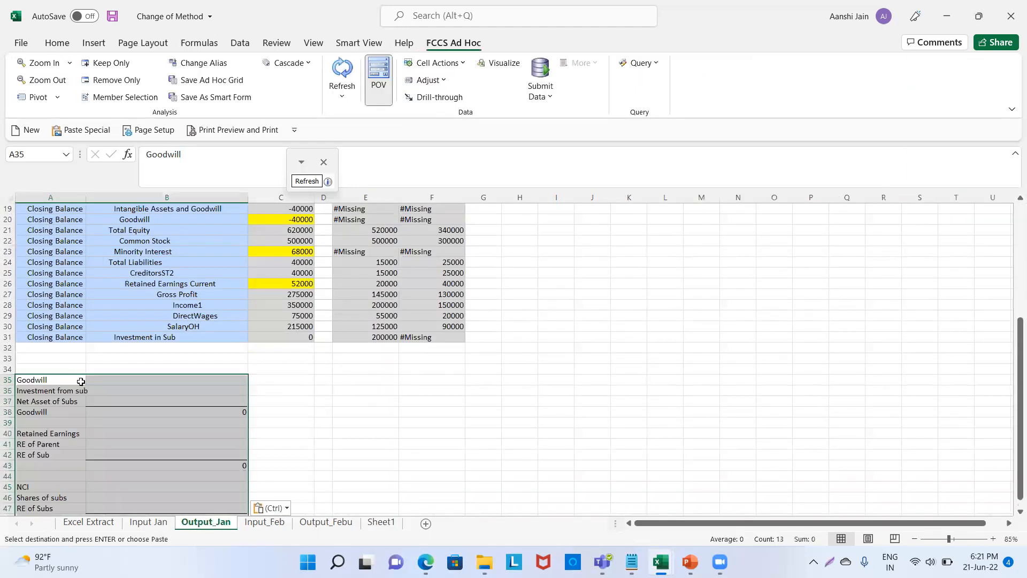
pyautogui.click(341, 413)
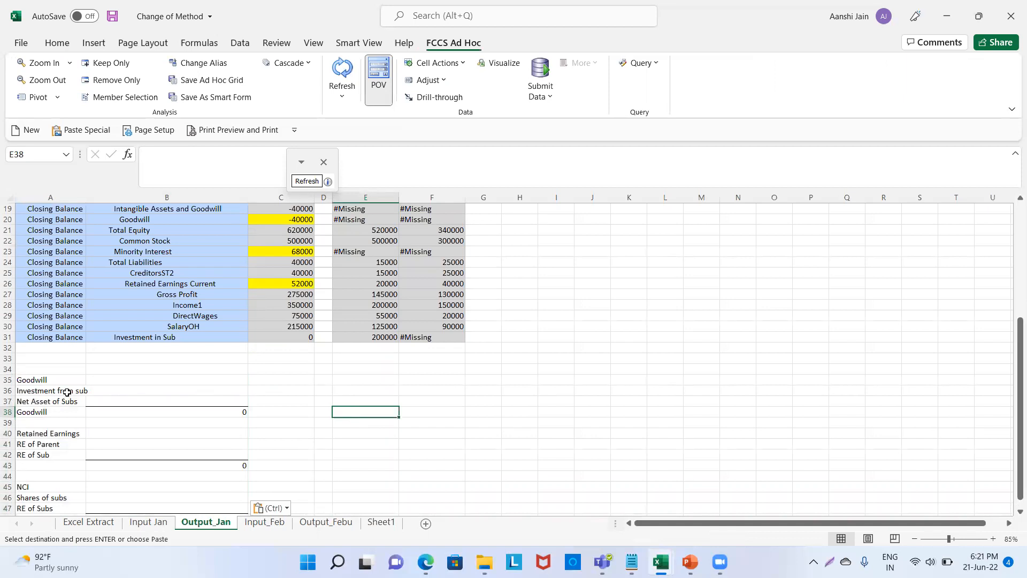
# Enter 200000 as the Investment from sub in cell B36 of the goodwill calculation.
pyautogui.click(107, 393)
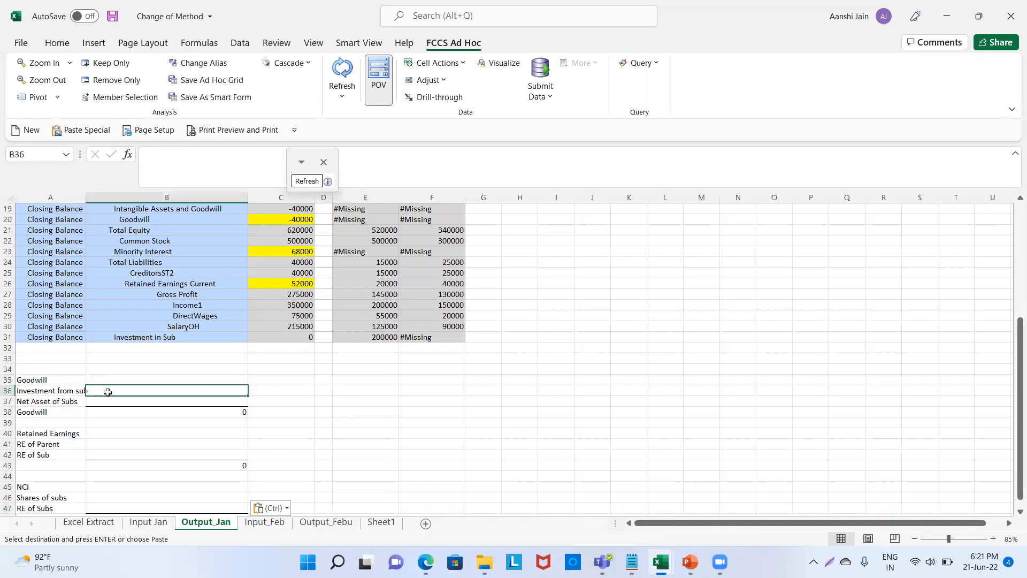
pyautogui.write('200000')
pyautogui.press('Return')
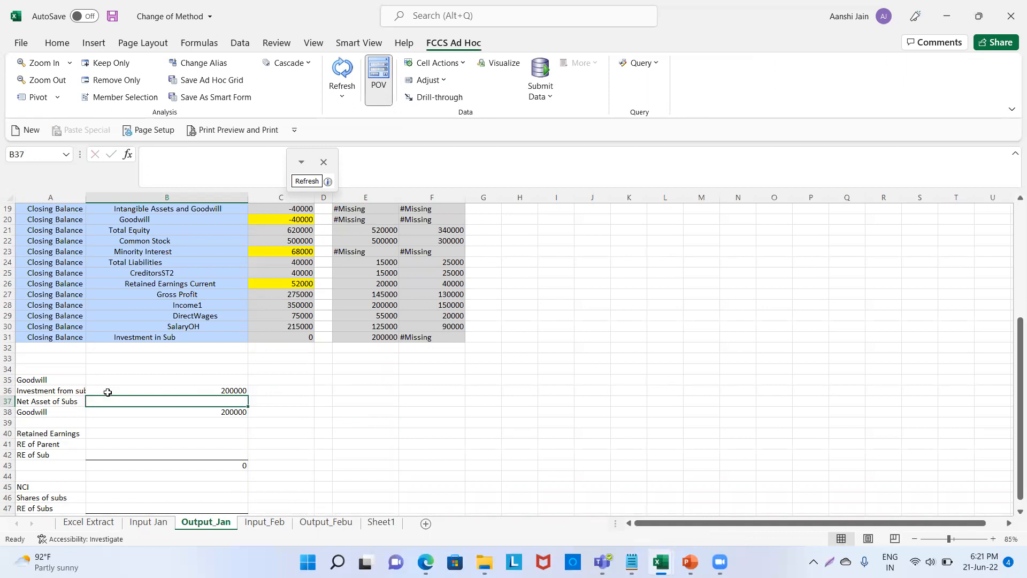
# Check the Common Stock row on Input Jan, enter 240000 as Net Asset of Subs in Output_Jan cell B37, and compare the goodwill with C20.
pyautogui.click(150, 522)
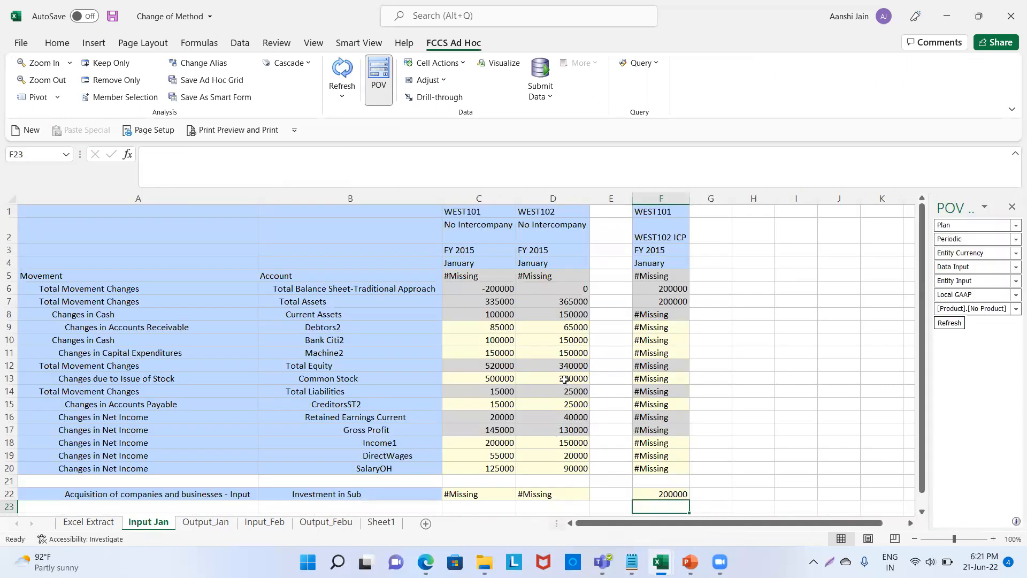
pyautogui.click(9, 378)
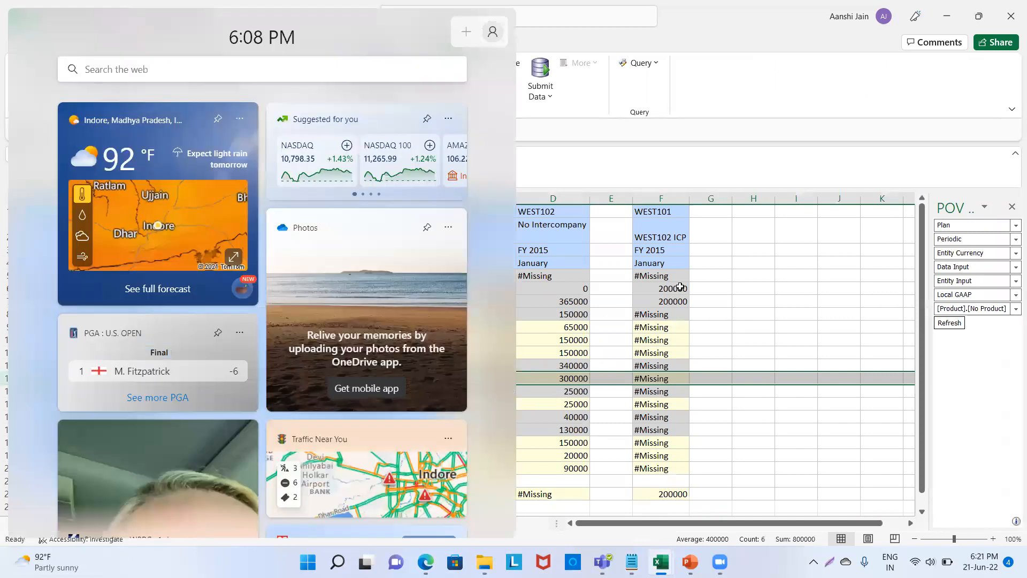
pyautogui.click(215, 522)
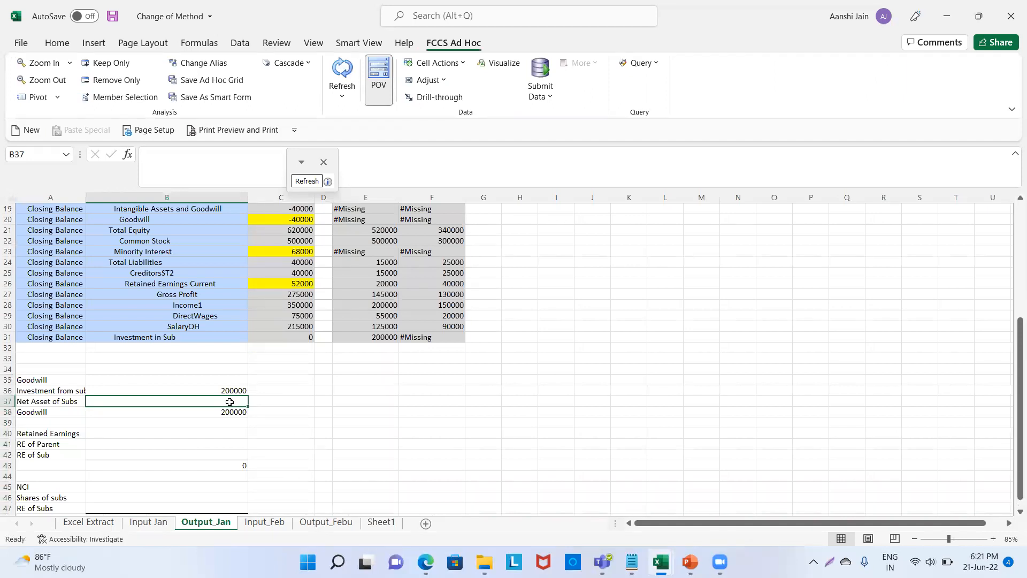
pyautogui.write('240000')
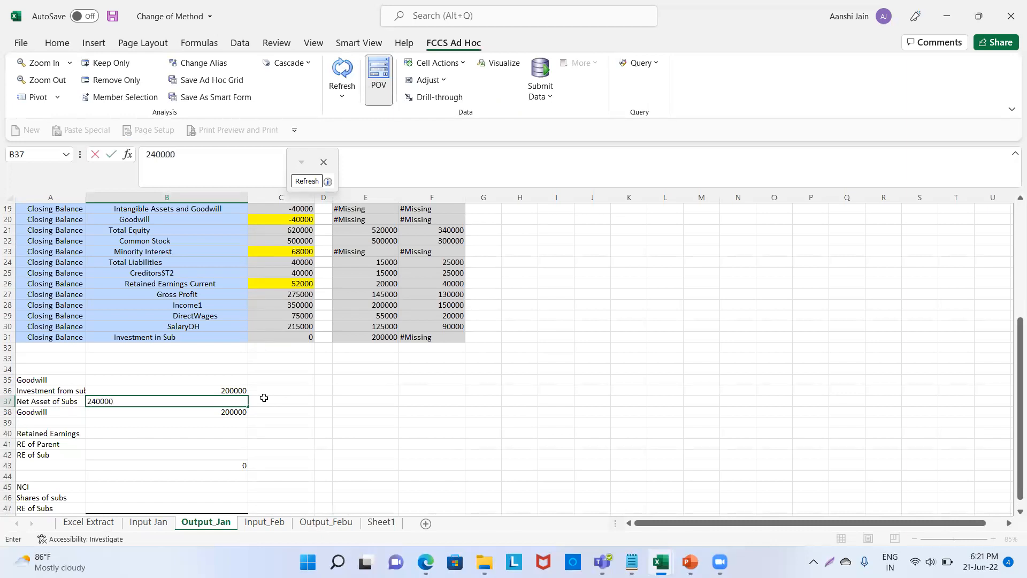
pyautogui.press('Return')
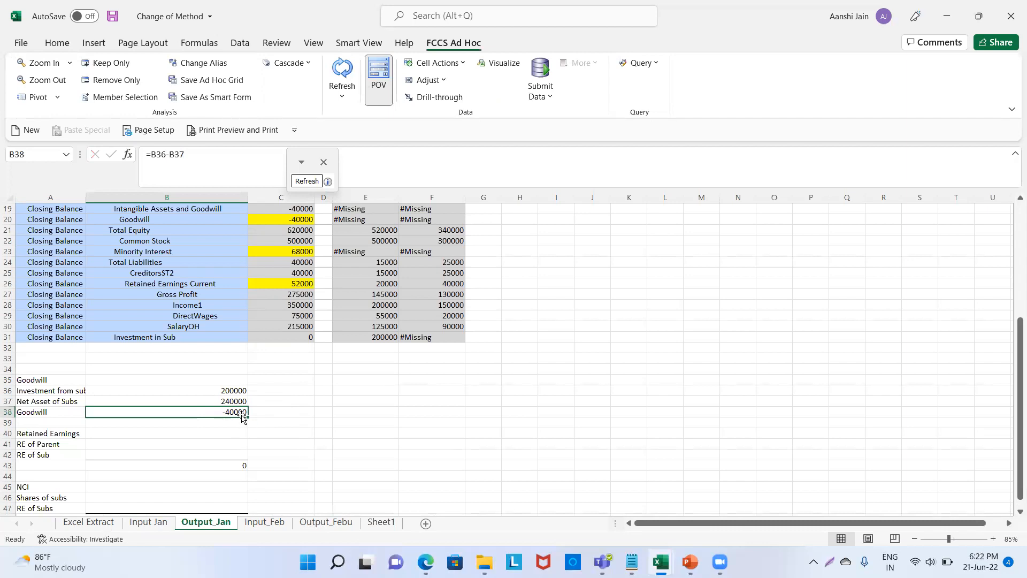
pyautogui.scroll(1, 309, 352)
pyautogui.click(299, 252)
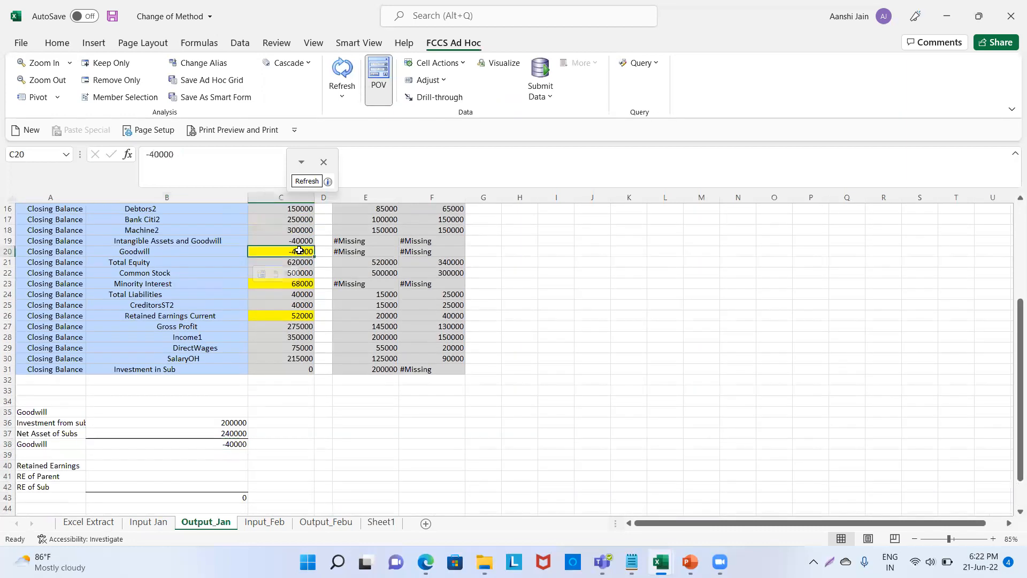
# Check the Retained Earnings Current row on Input Jan and enter 20000 as RE of Parent in Output_Jan cell B41.
pyautogui.scroll(-2, 374, 415)
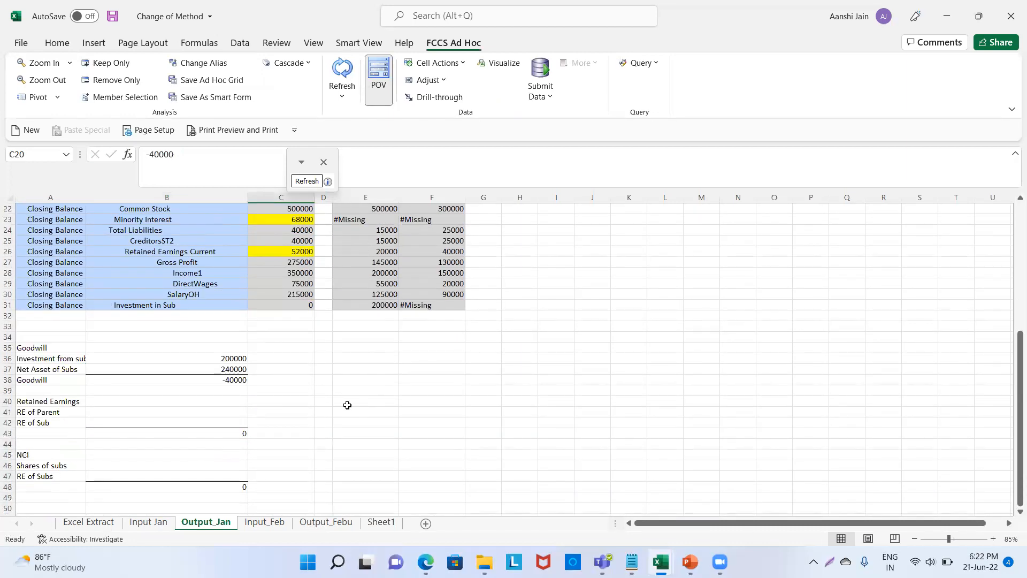
pyautogui.click(139, 412)
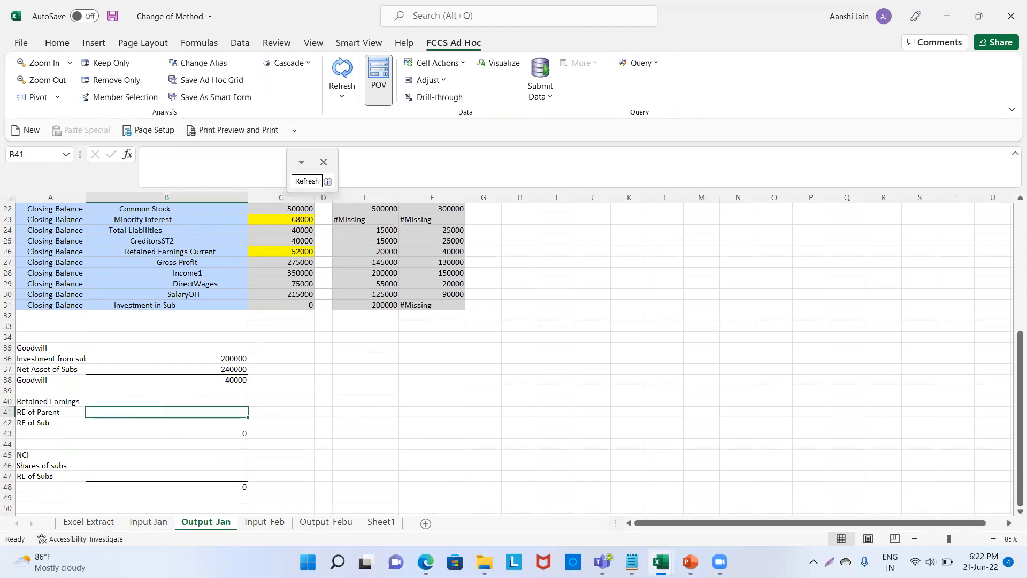
pyautogui.click(148, 522)
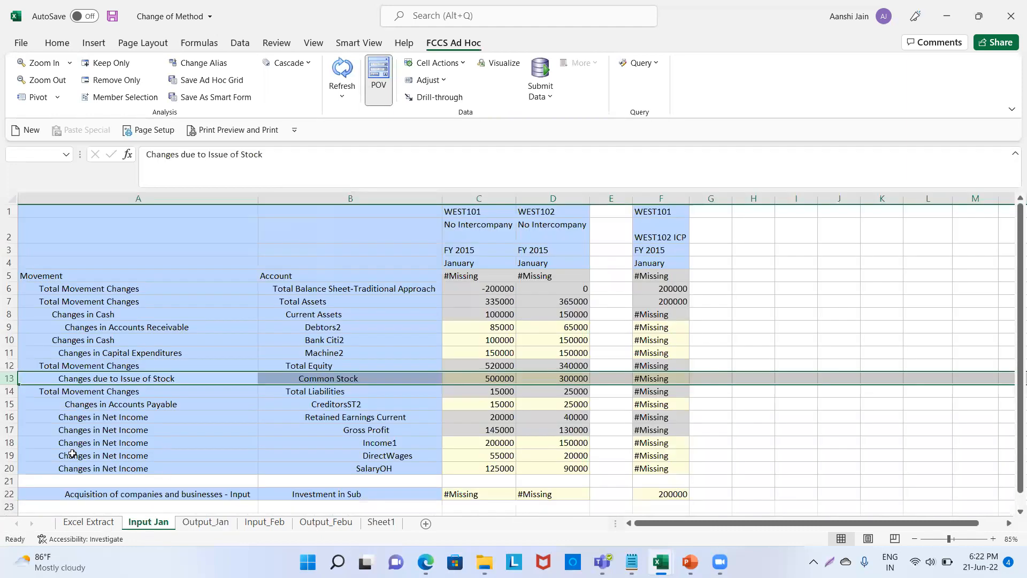
pyautogui.scroll(-1, 306, 406)
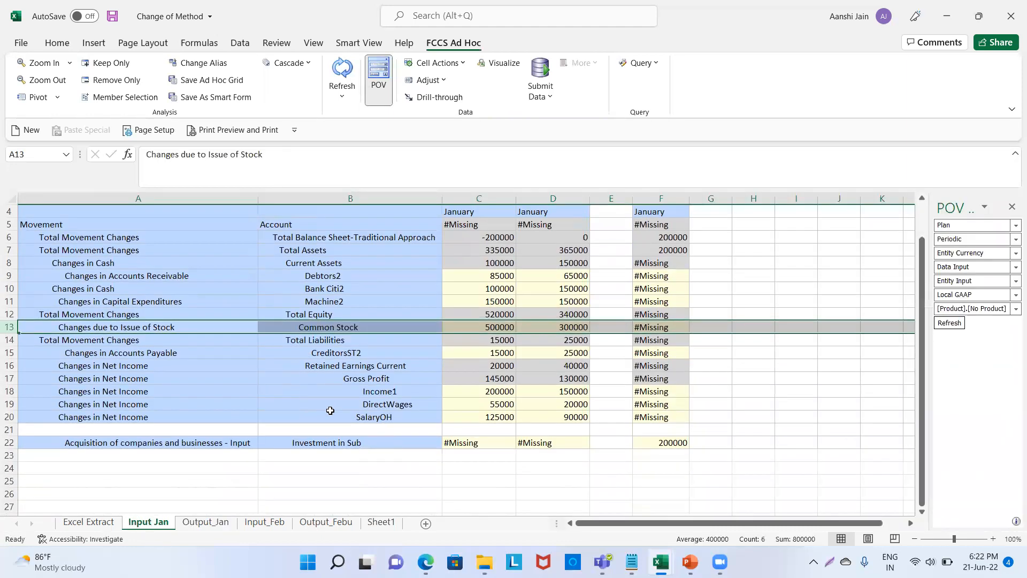
pyautogui.click(311, 365)
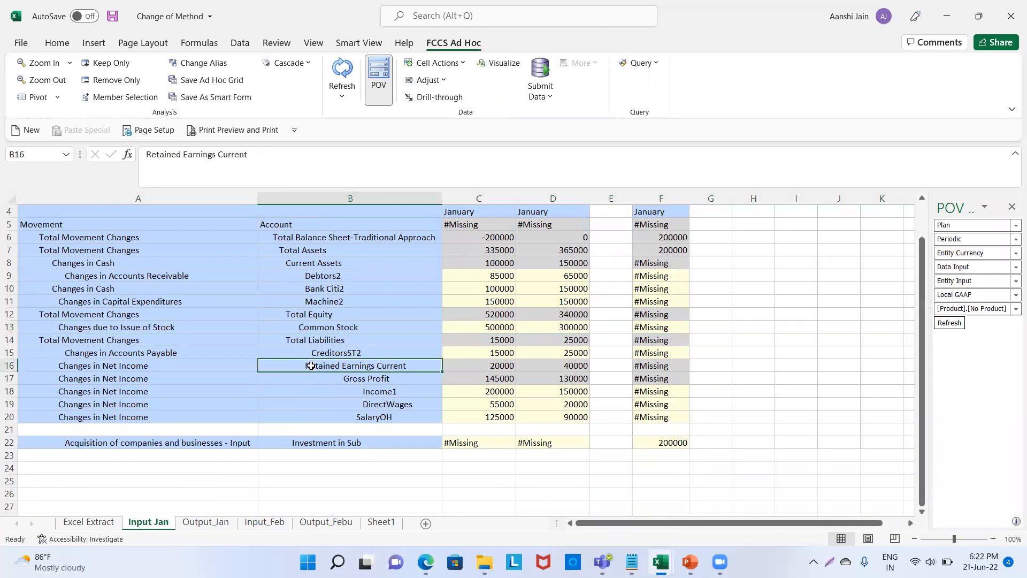
pyautogui.click(468, 366)
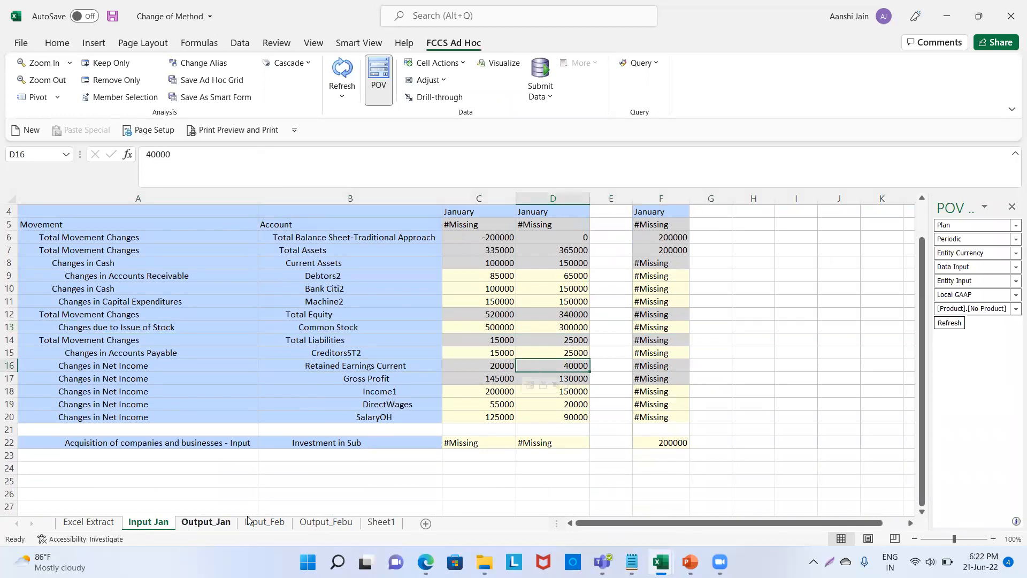
pyautogui.click(207, 522)
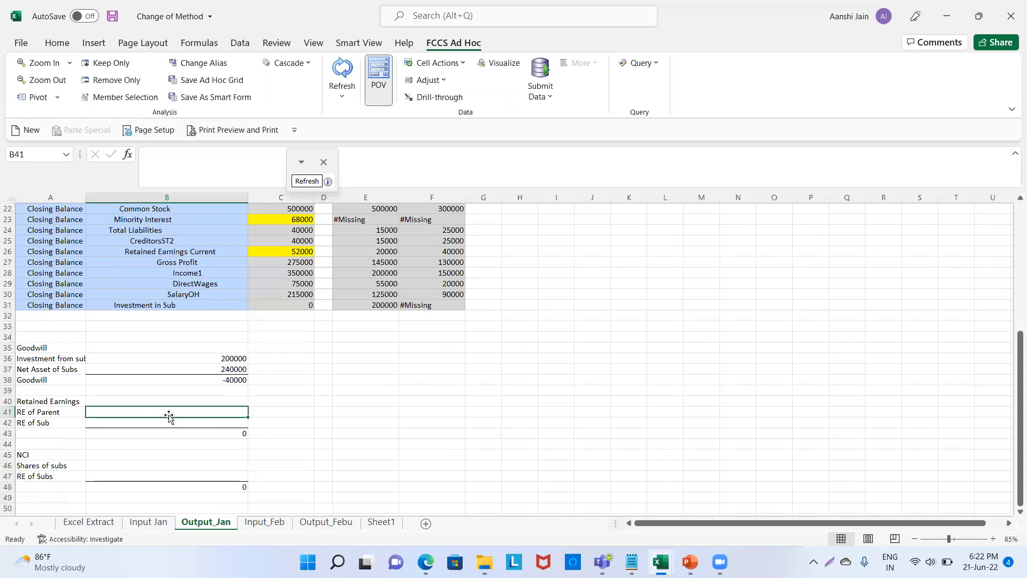
pyautogui.write('20000')
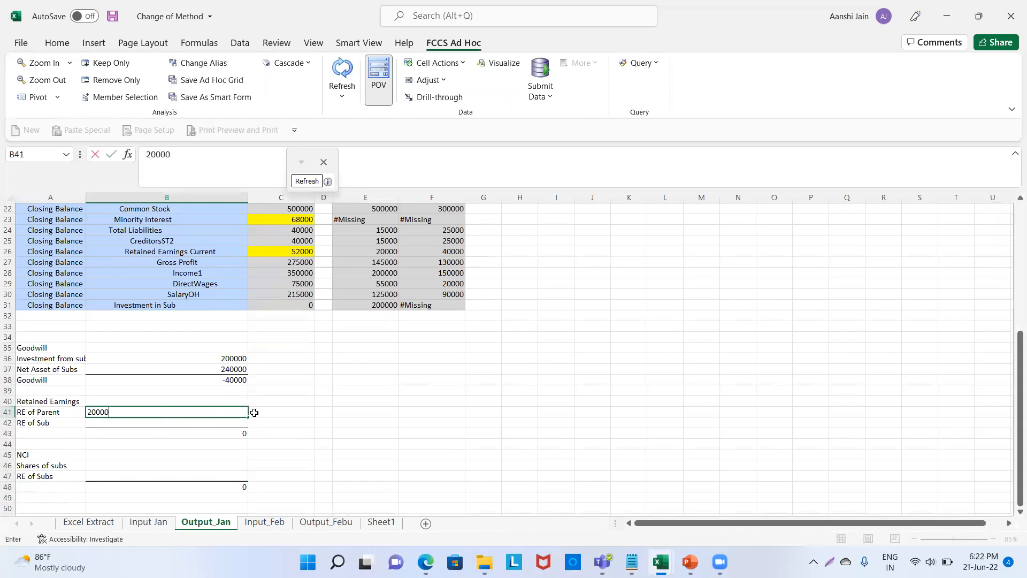
pyautogui.press('Return')
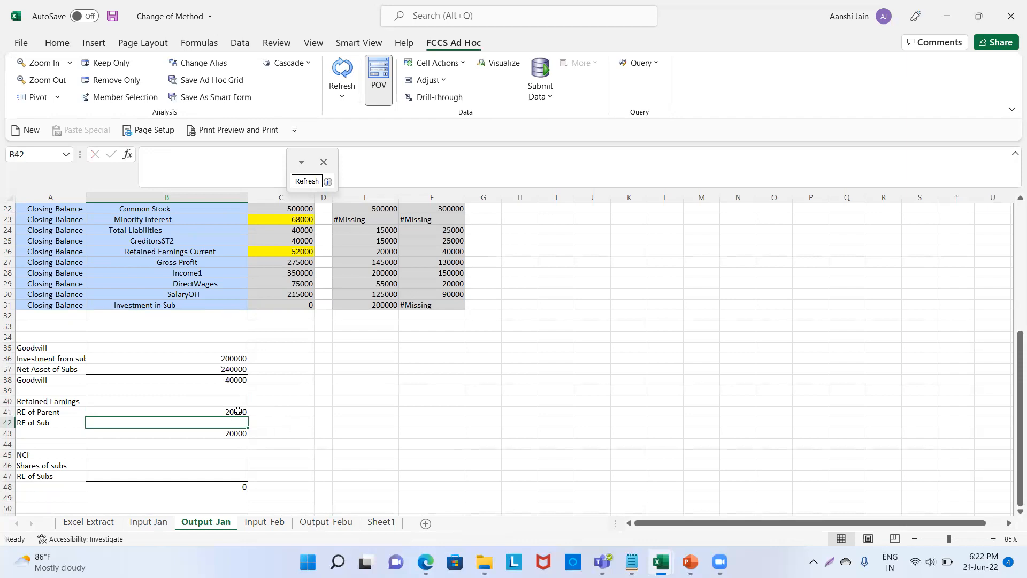
# Enter =40000*.80 as RE of Sub in cell B42 and compare the retained earnings total with C26.
pyautogui.write('=40000*.80')
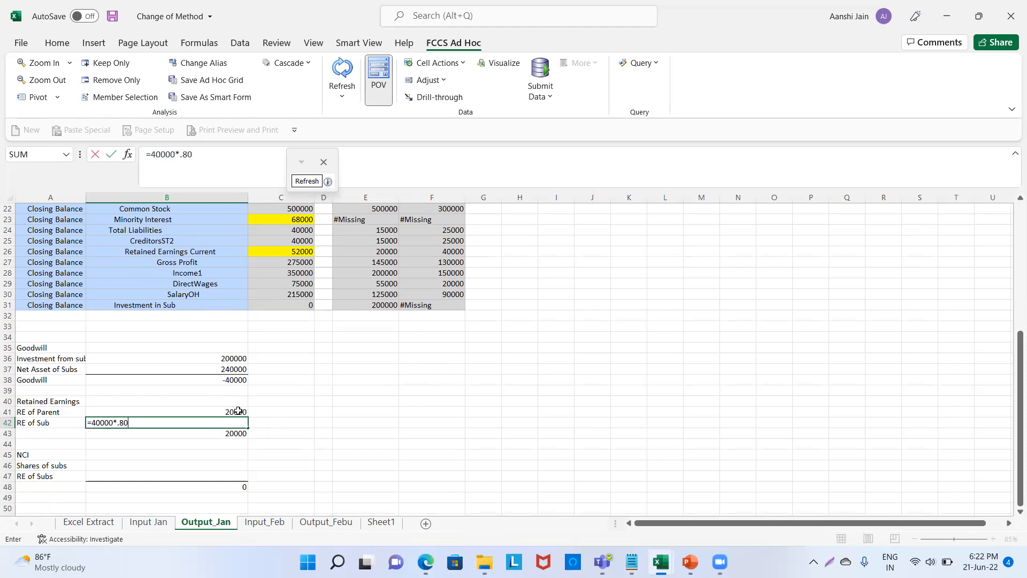
pyautogui.press('Return')
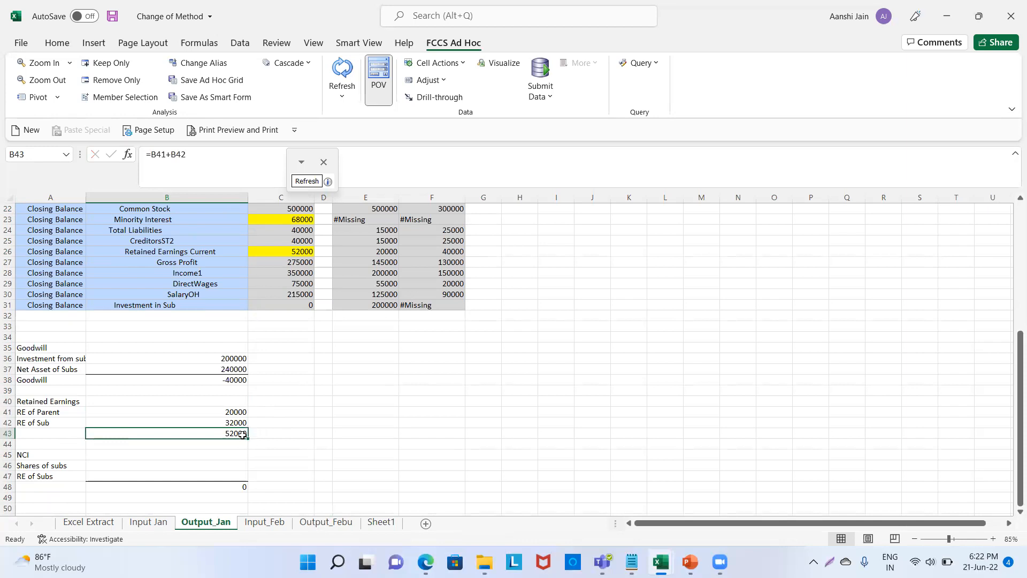
pyautogui.click(273, 252)
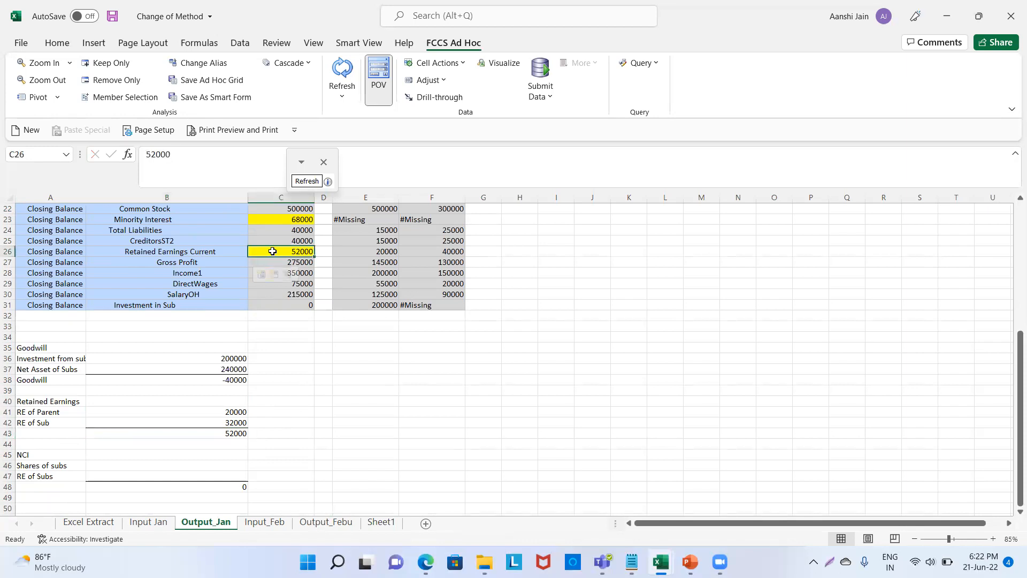
# Check the Common Stock row on Input Jan and enter 60000 as Shares of subs in Output_Jan cell B46.
pyautogui.scroll(-1, 319, 350)
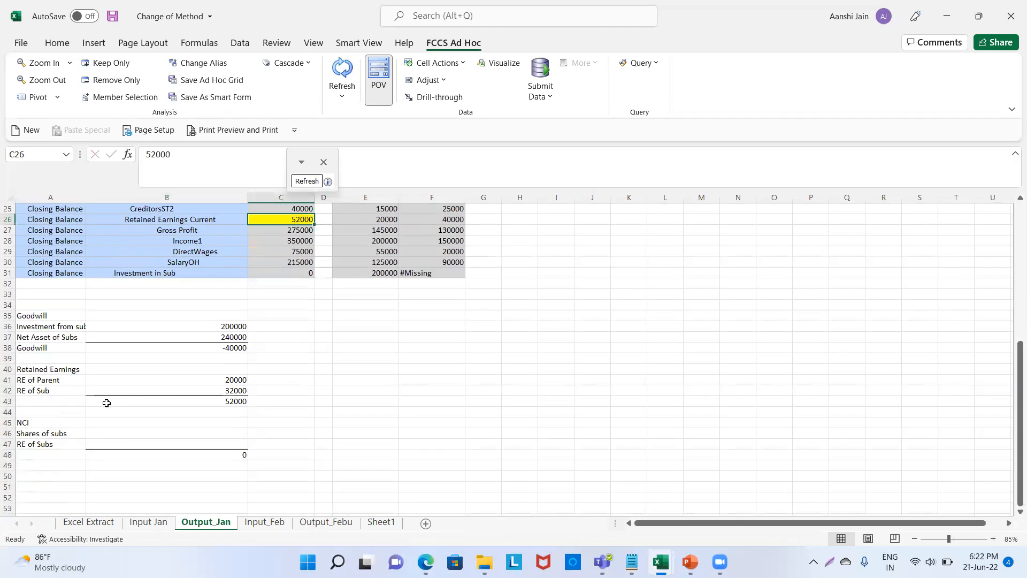
pyautogui.click(95, 432)
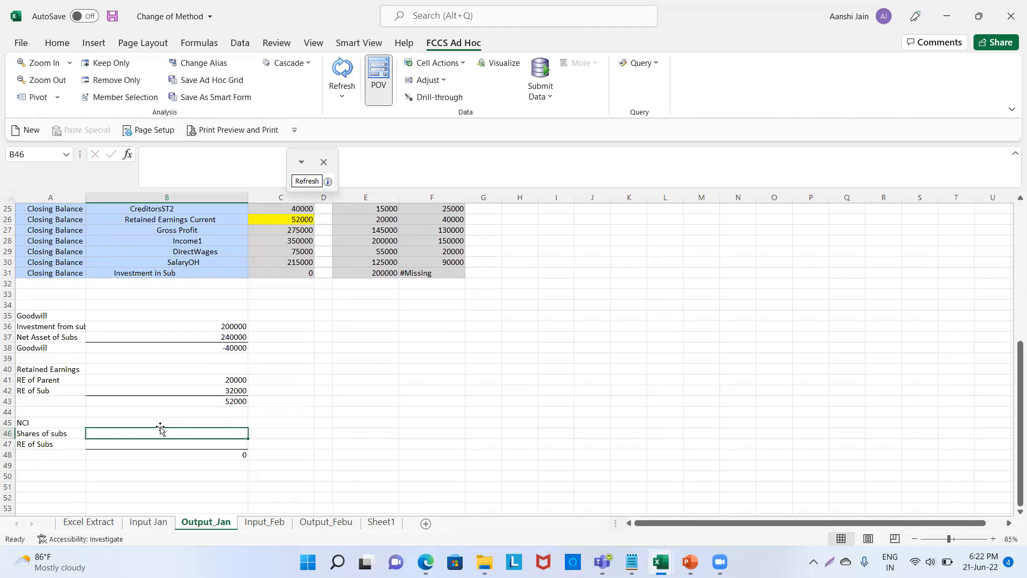
pyautogui.click(148, 527)
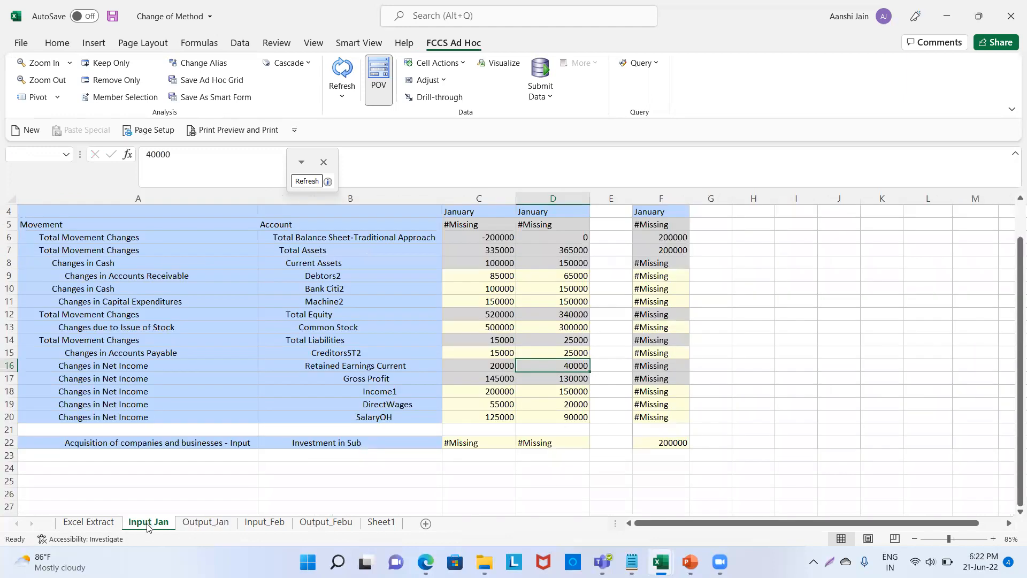
pyautogui.click(523, 324)
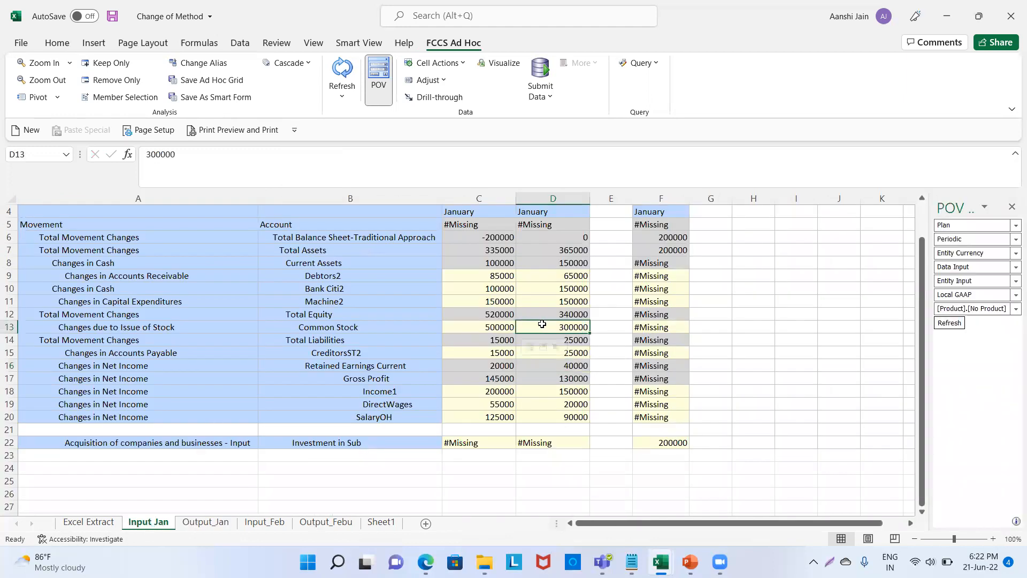
pyautogui.click(8, 328)
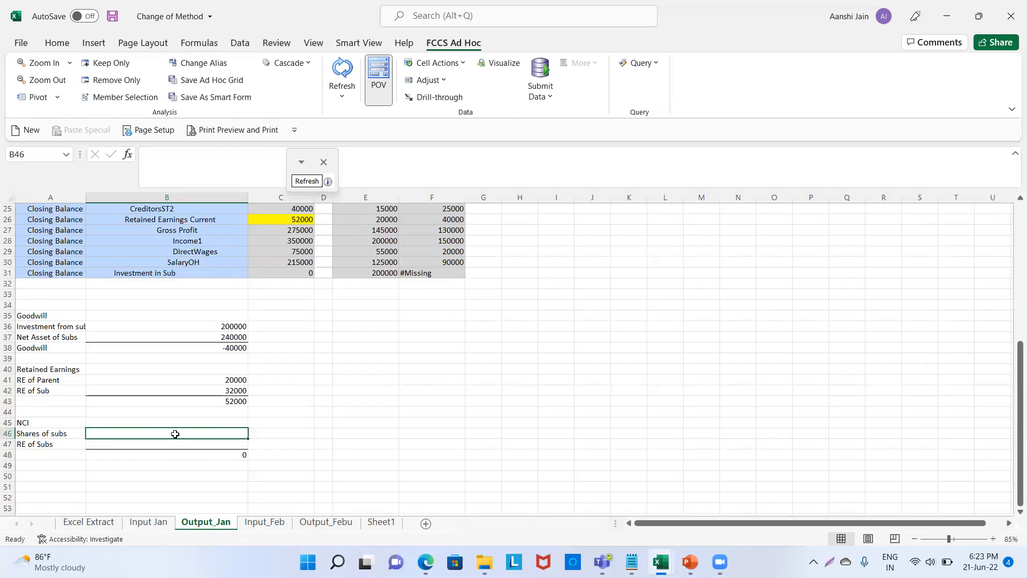
pyautogui.write('6000')
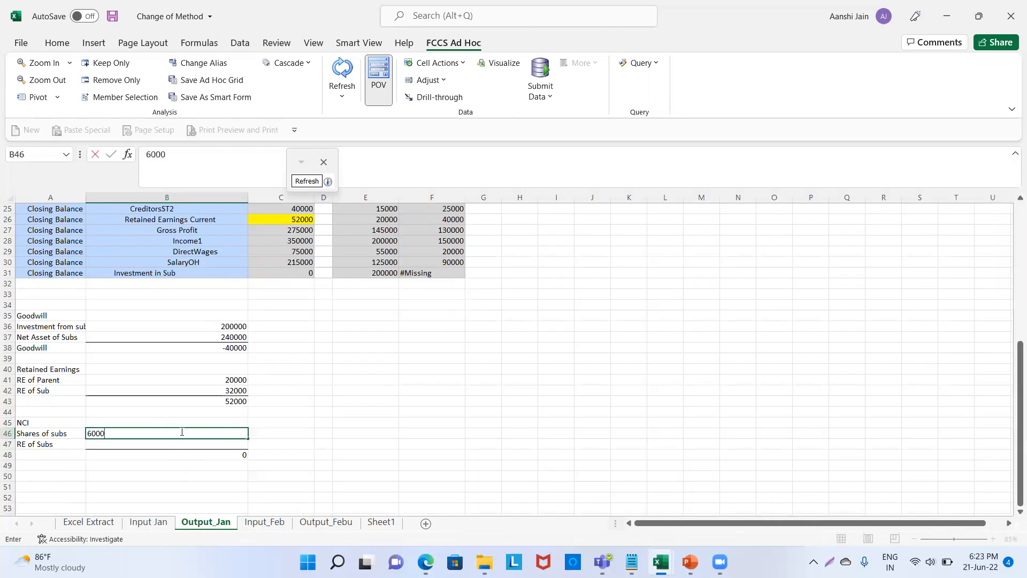
pyautogui.press('Return')
# Check retained earnings on Input Jan, enter =40000*0.20 as RE of Subs in Output_Jan cell B47, and compare the NCI total with C23.
pyautogui.click(148, 522)
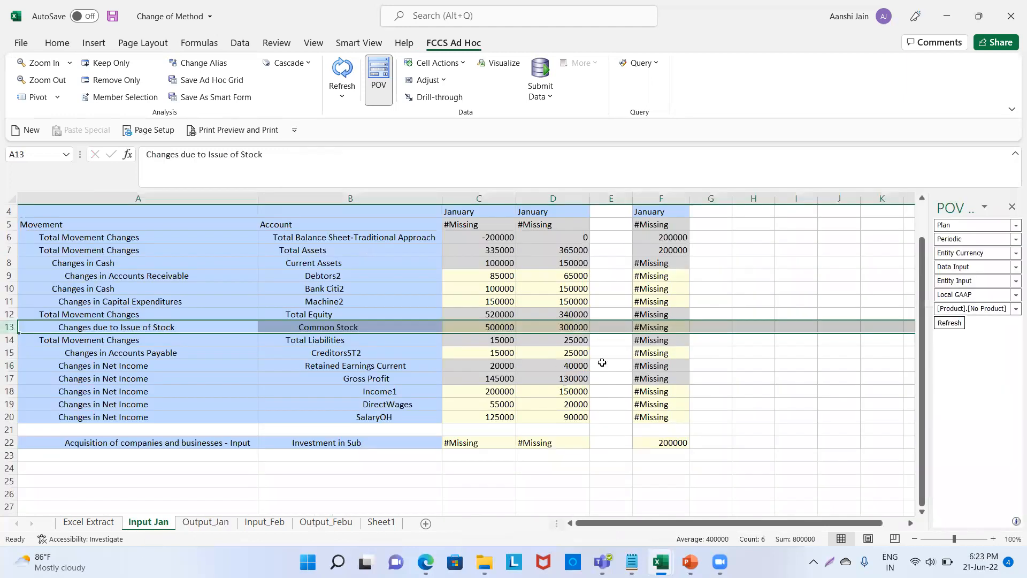
pyautogui.click(11, 365)
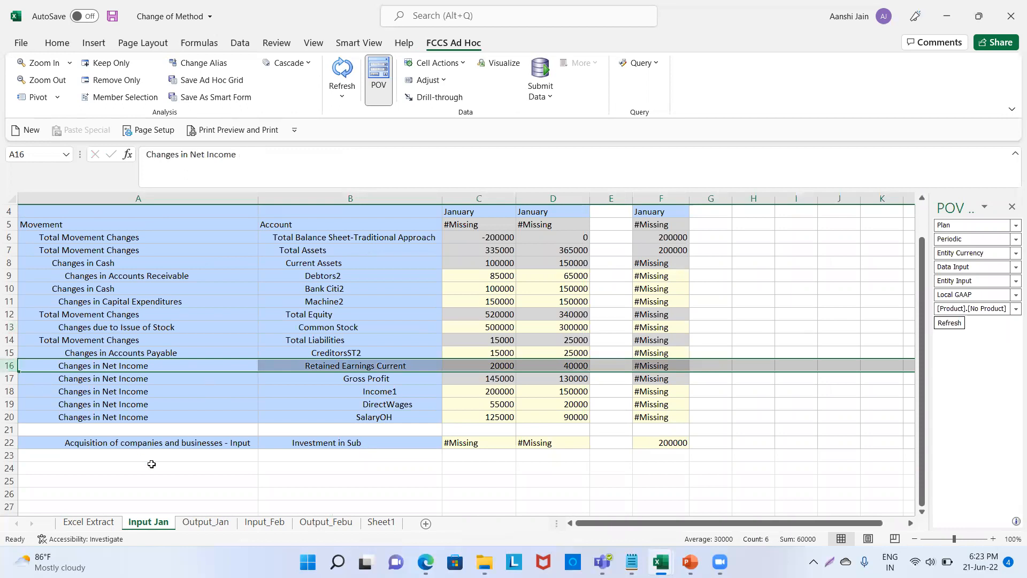
pyautogui.click(206, 523)
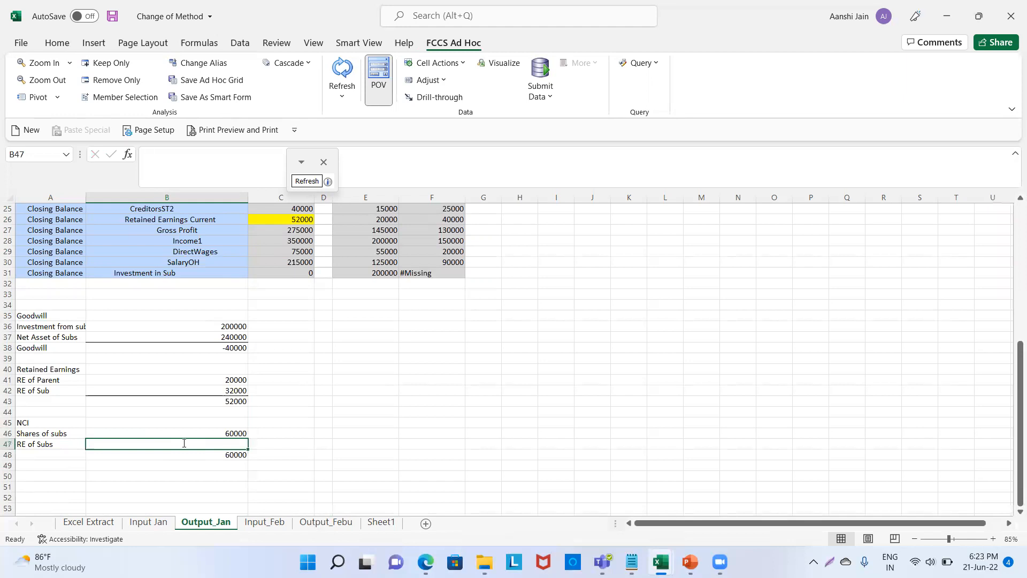
pyautogui.write('=40000')
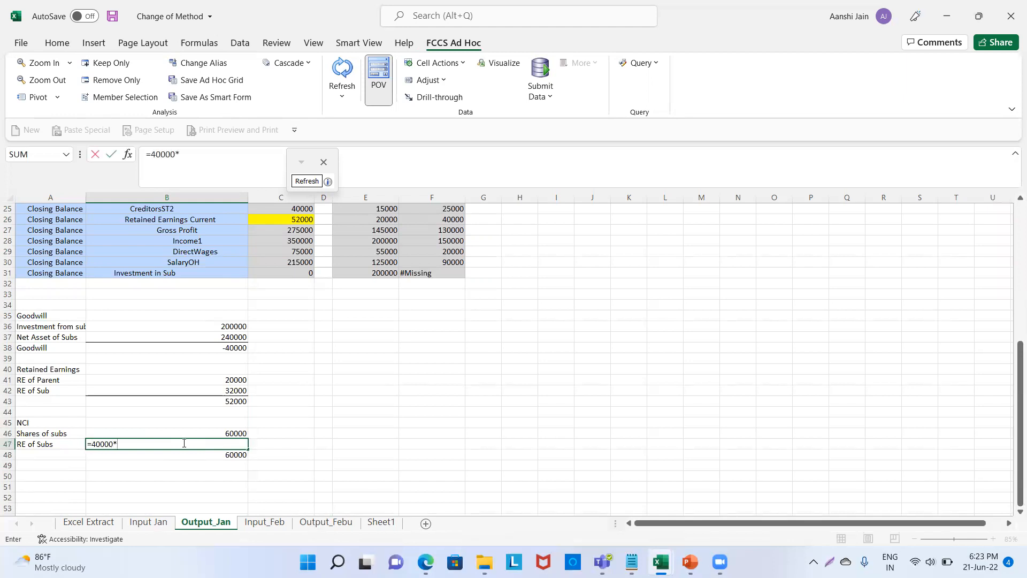
pyautogui.write('*0.20')
pyautogui.press('Return')
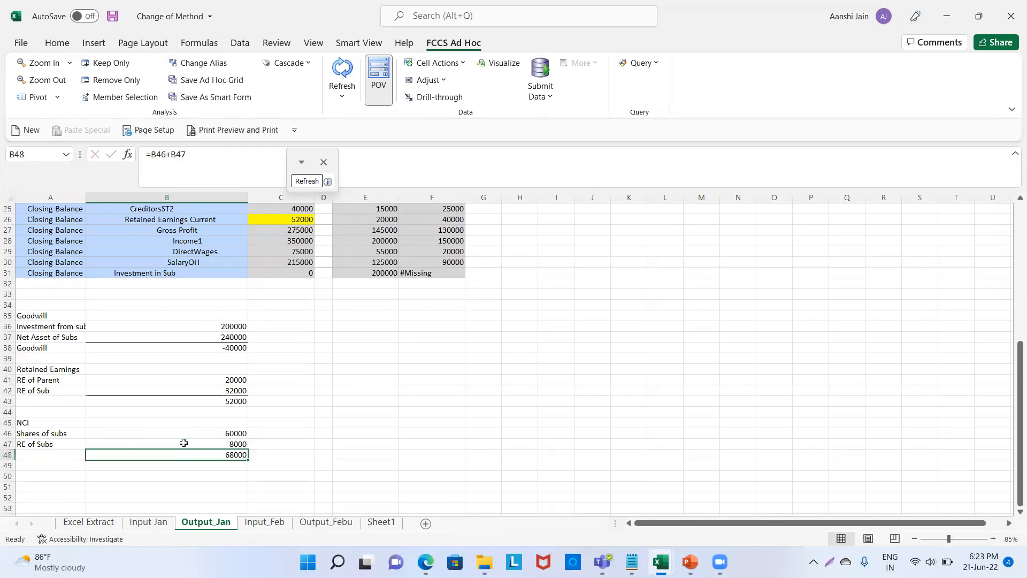
pyautogui.scroll(2, 264, 459)
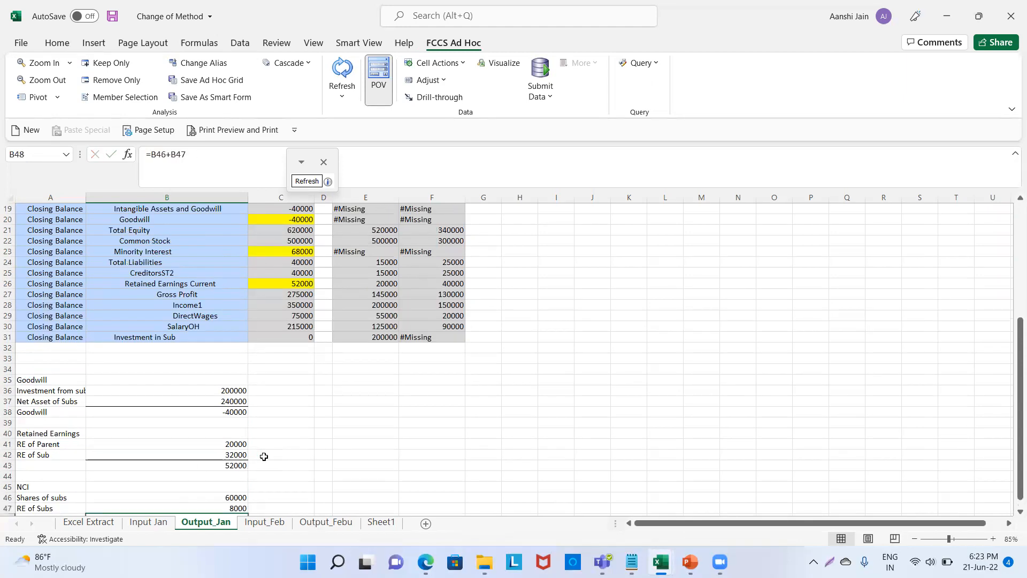
pyautogui.click(284, 250)
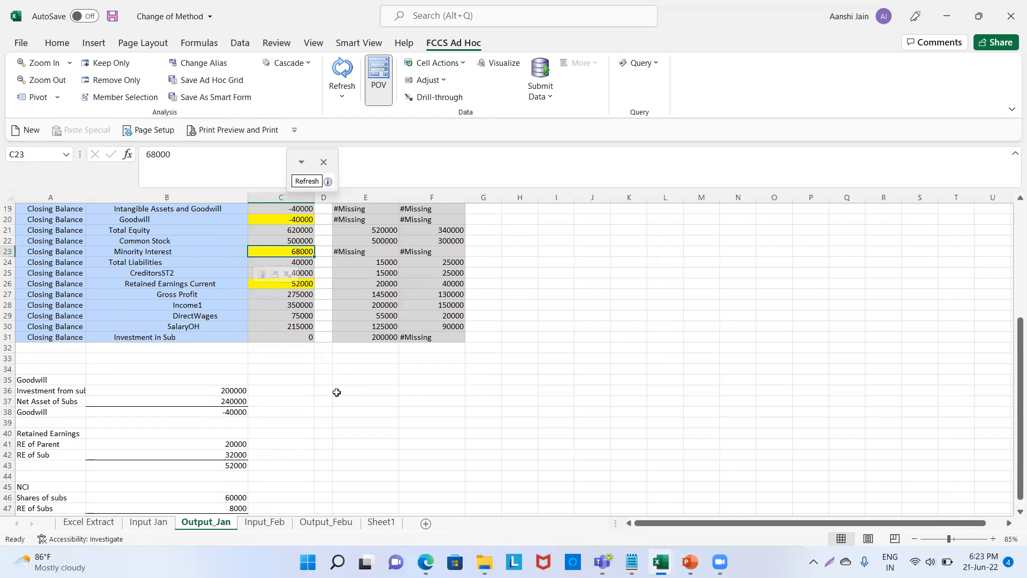
pyautogui.scroll(6, 337, 392)
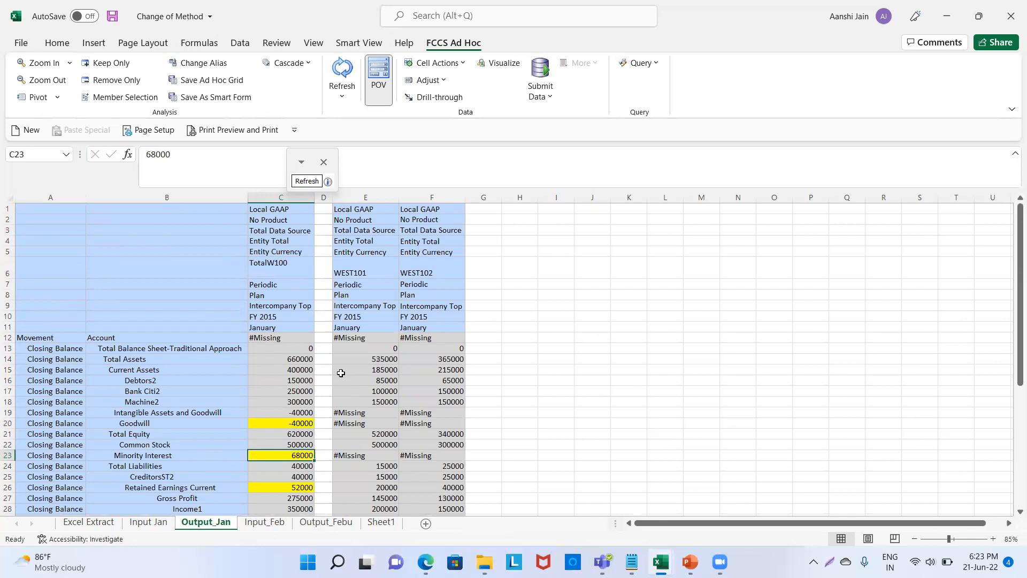
# On Input_Feb, enter 50000 for Bank Citi2 and 30000 for Income1 in the WEST101 February column.
pyautogui.click(273, 522)
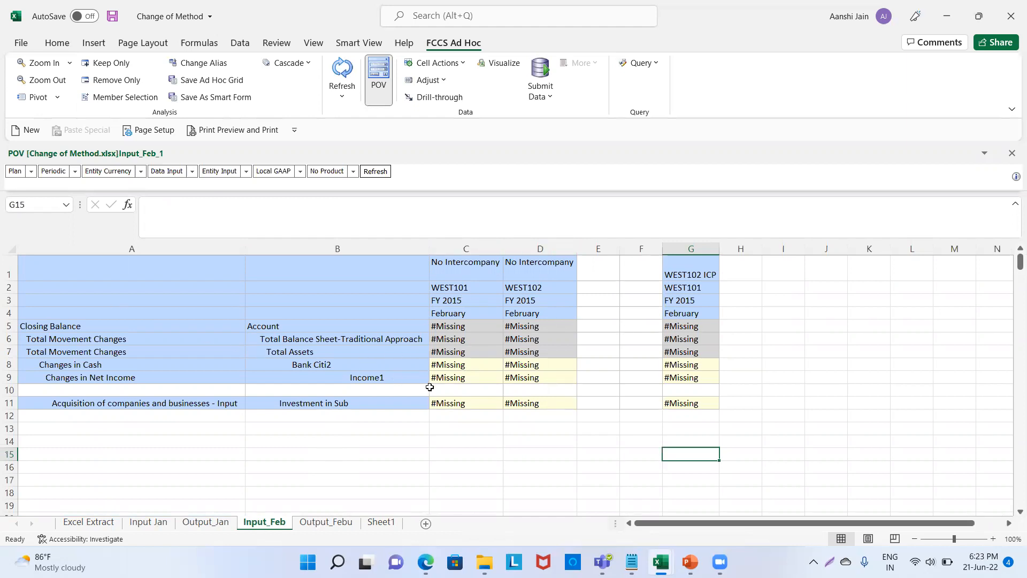
pyautogui.click(459, 363)
pyautogui.write('50000')
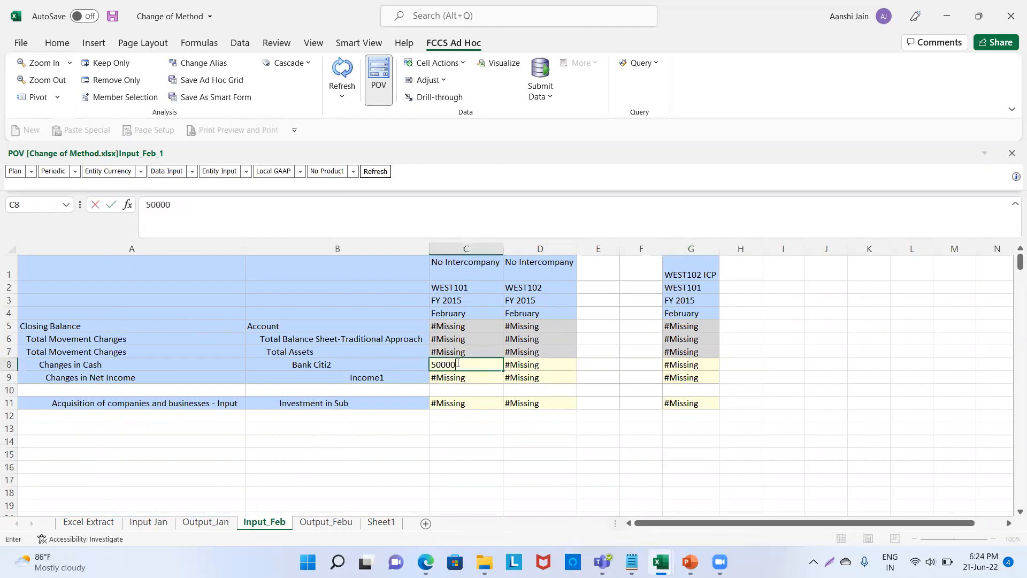
pyautogui.press('Return')
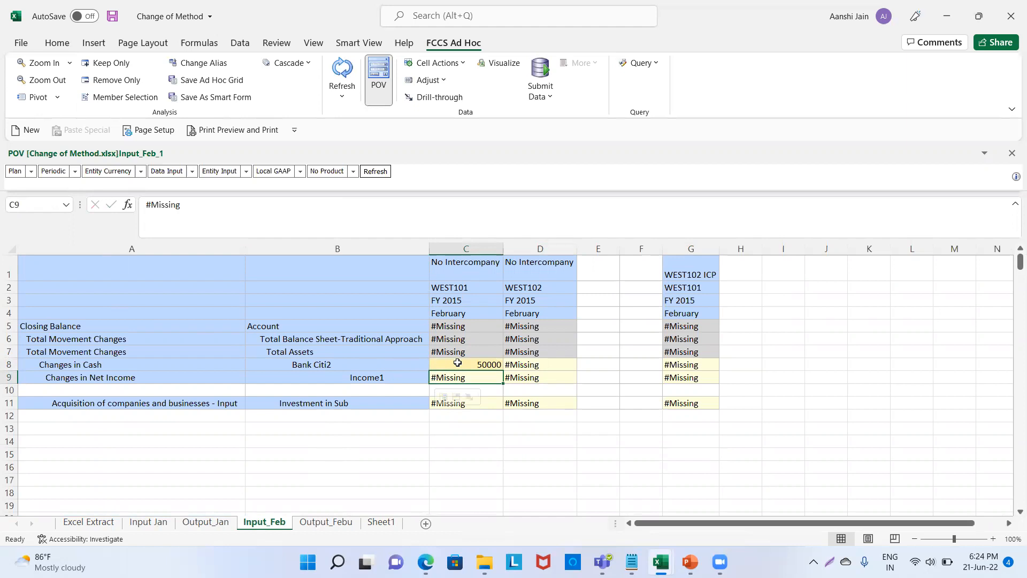
pyautogui.write('30000')
pyautogui.press('Tab')
# Enter 20000 for both Bank Citi2 and Income1 in the WEST102 February column.
pyautogui.press('Up')
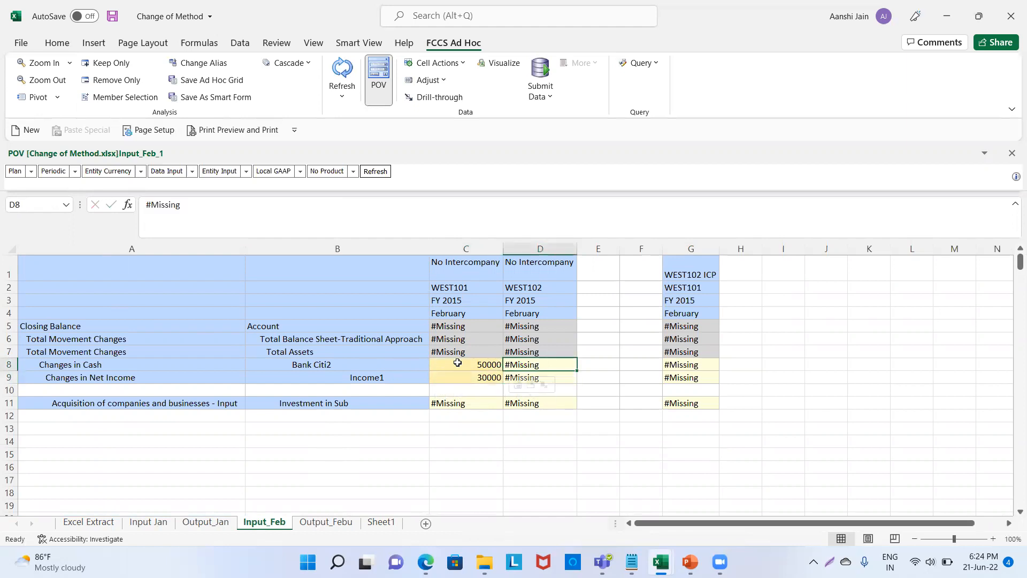
pyautogui.write('20000')
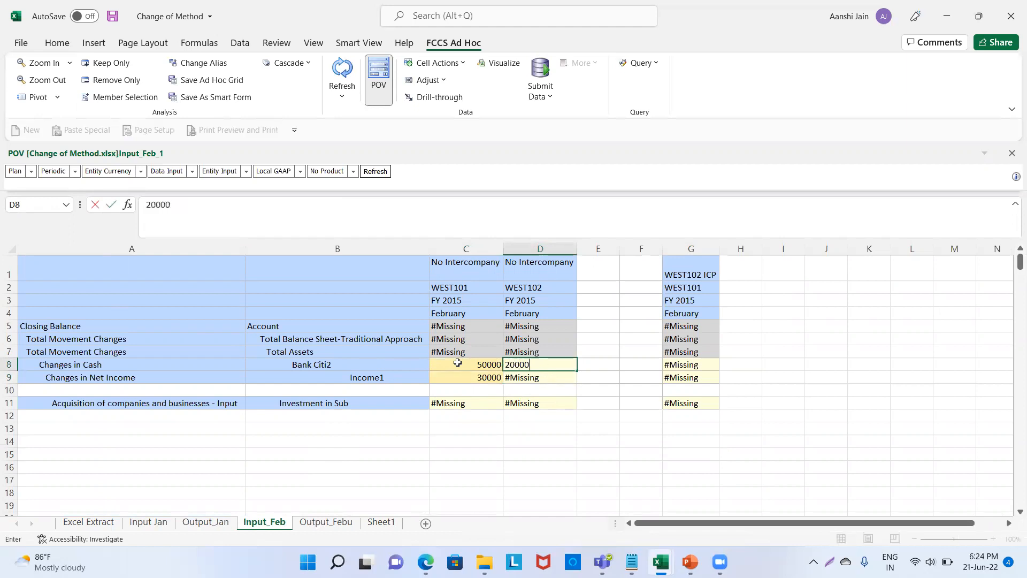
pyautogui.press('Return')
pyautogui.write('20000')
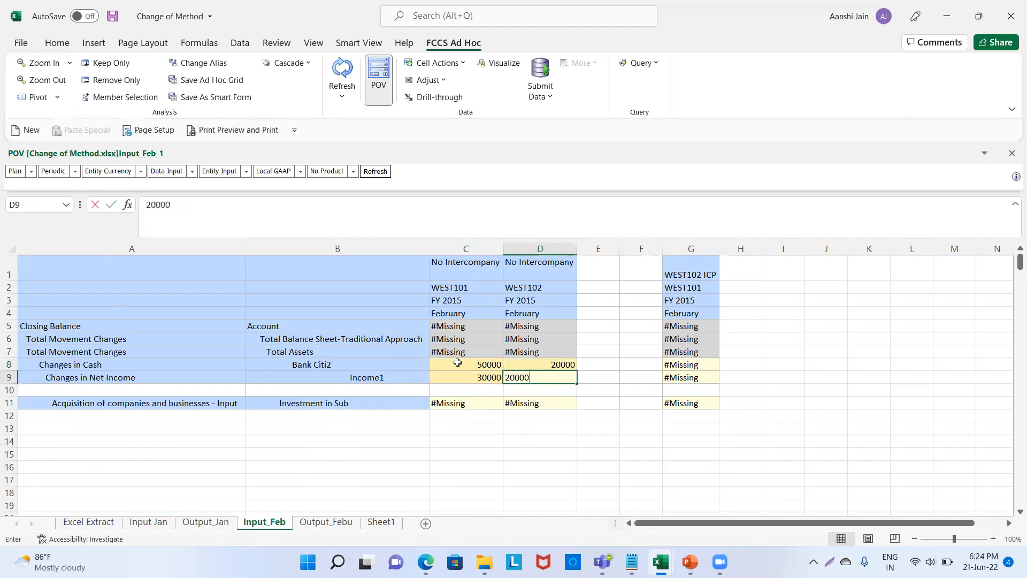
pyautogui.press('Return')
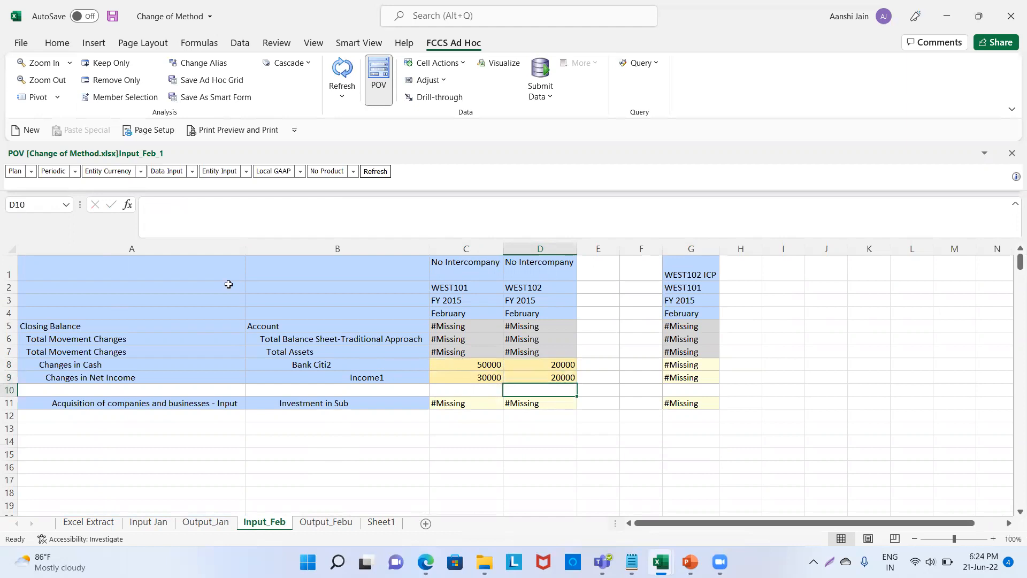
# Enter -20000 for Investment in Sub in the WEST102 ICP column on Input_Feb and submit the February data.
pyautogui.click(675, 403)
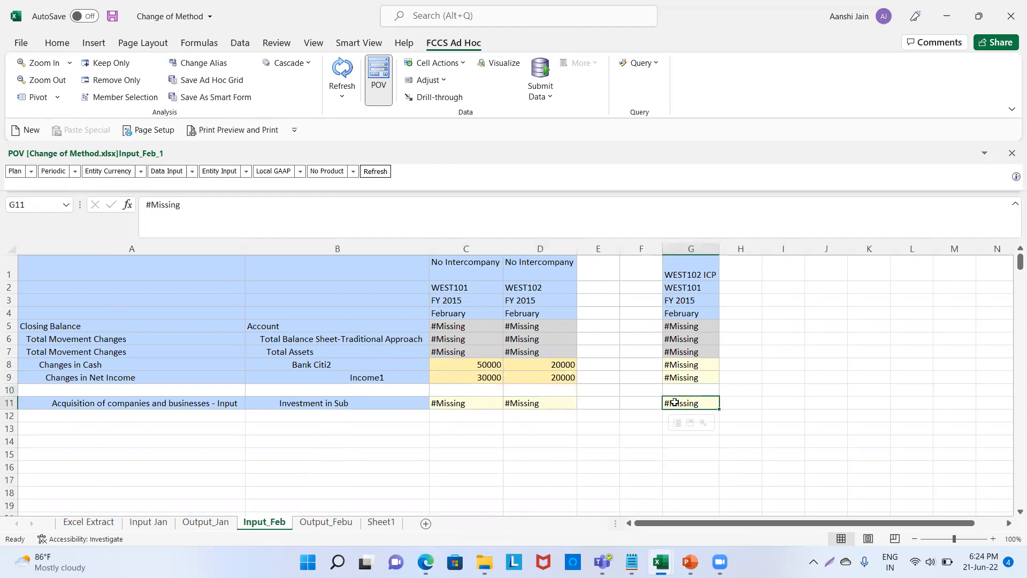
pyautogui.write('-')
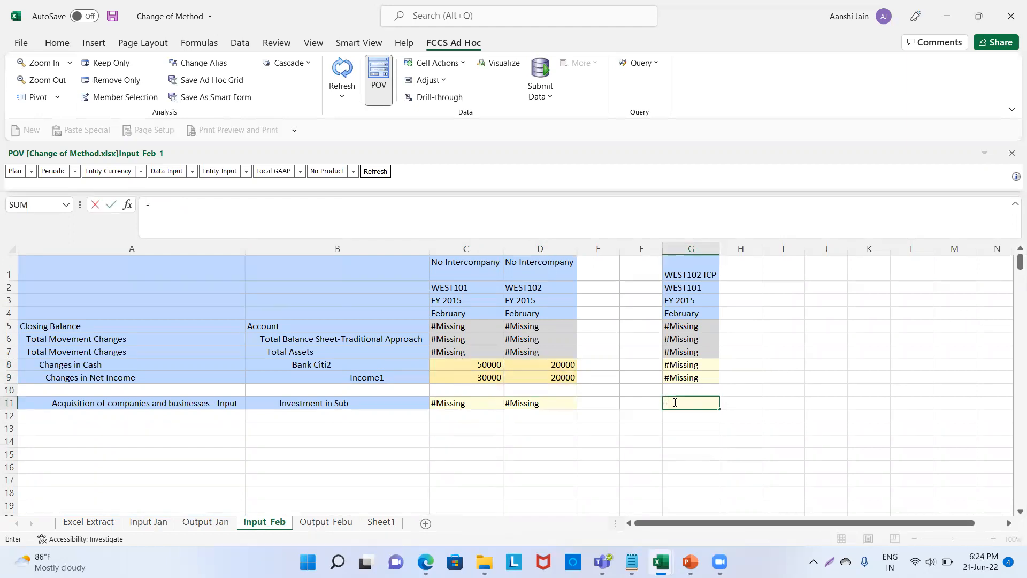
pyautogui.write('20000')
pyautogui.press('Return')
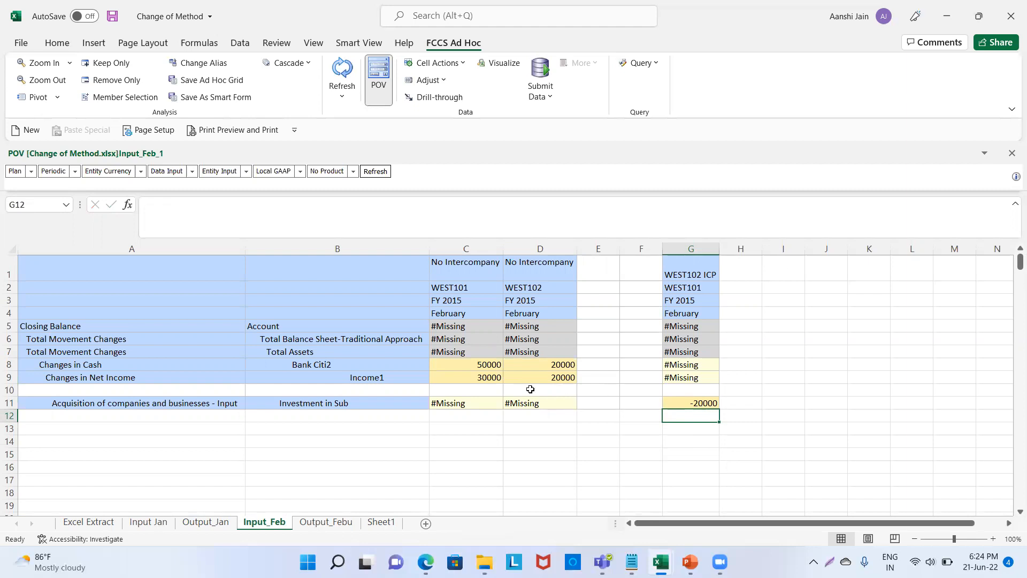
pyautogui.click(479, 314)
pyautogui.click(531, 315)
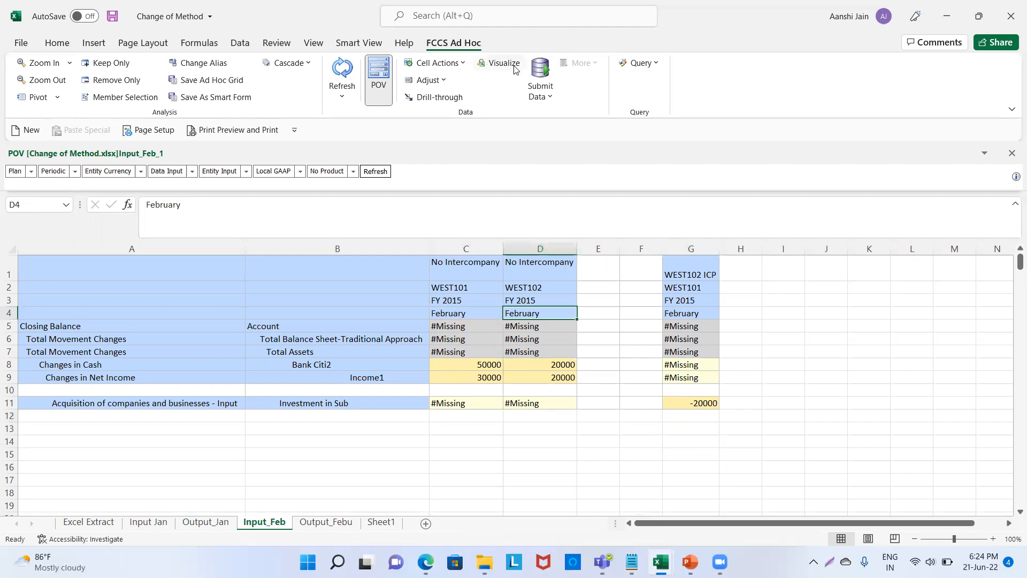
pyautogui.click(534, 69)
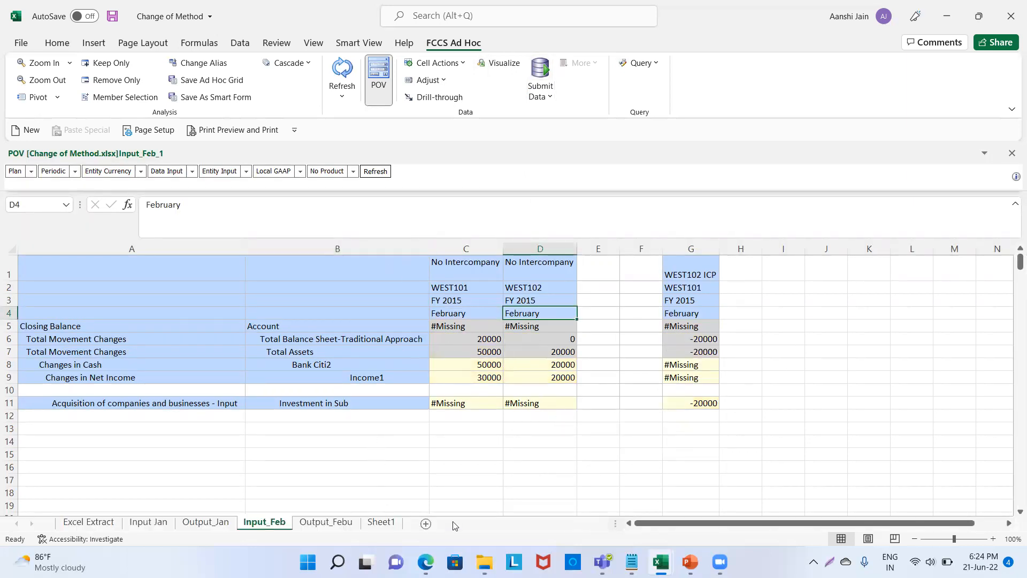
# Switch to EPM Cloud Financial Consolidation and Close in the browser and open the application's Manage Ownership page.
pyautogui.click(426, 562)
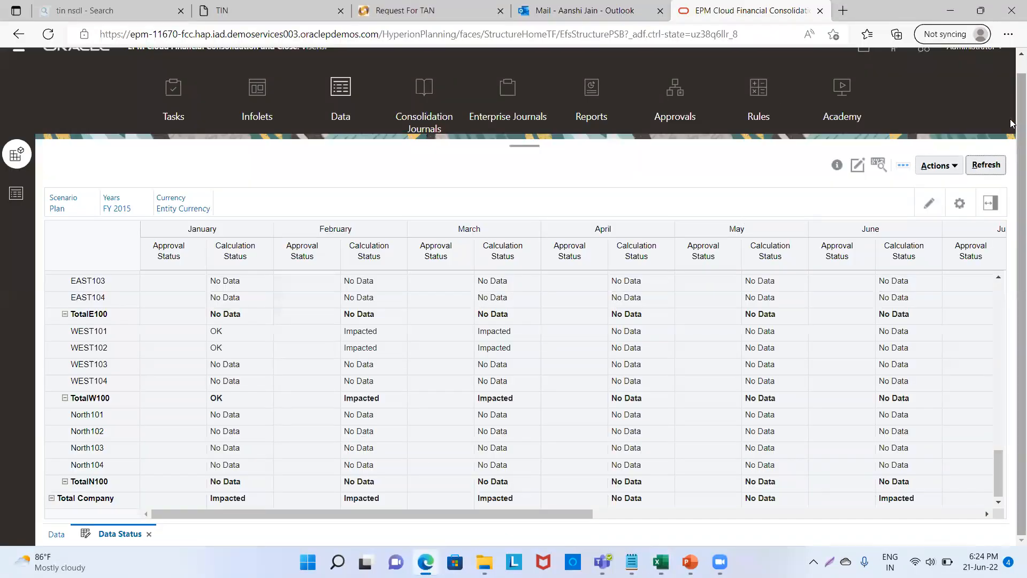
pyautogui.scroll(1, 1012, 123)
pyautogui.click(864, 63)
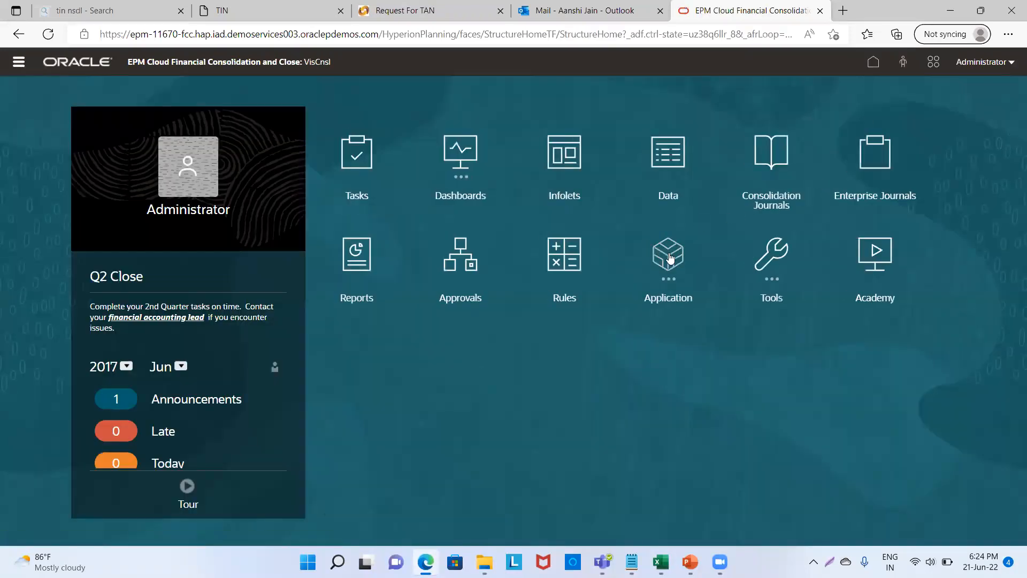
pyautogui.click(671, 257)
pyautogui.click(446, 342)
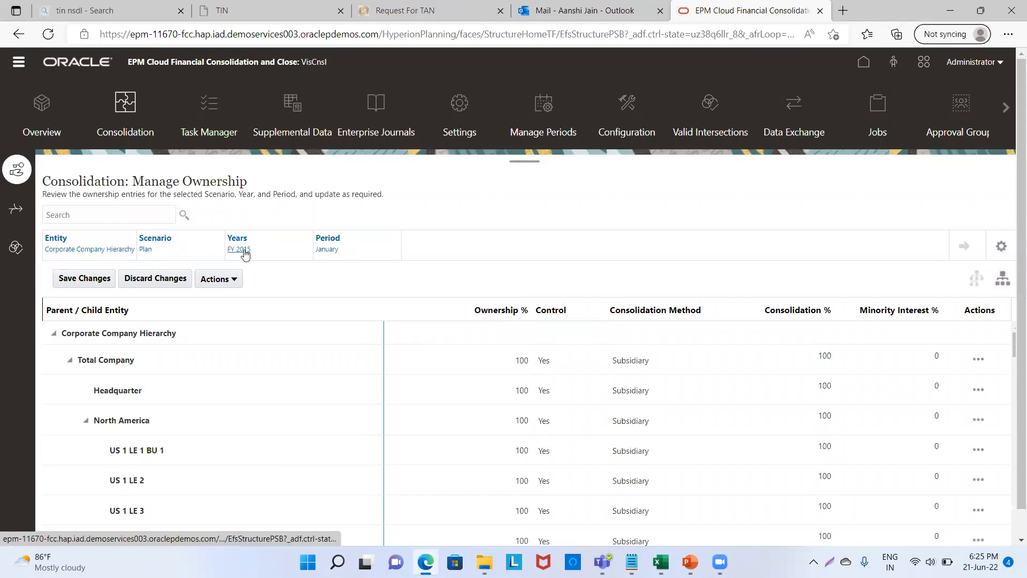
# Change the Manage Ownership period to February for Plan, FY 2015 and load that point of view.
pyautogui.click(324, 240)
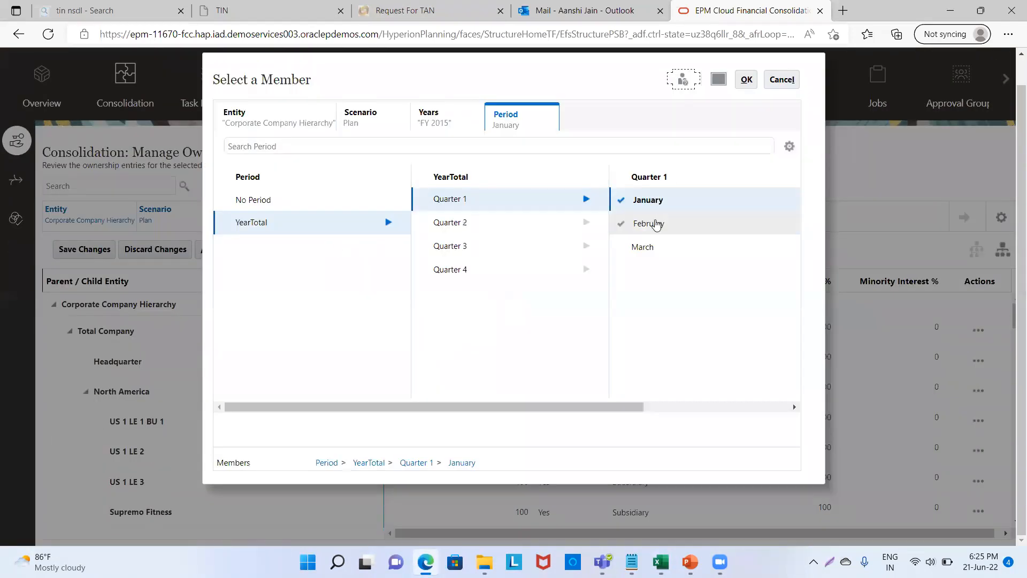
pyautogui.click(657, 225)
pyautogui.click(745, 79)
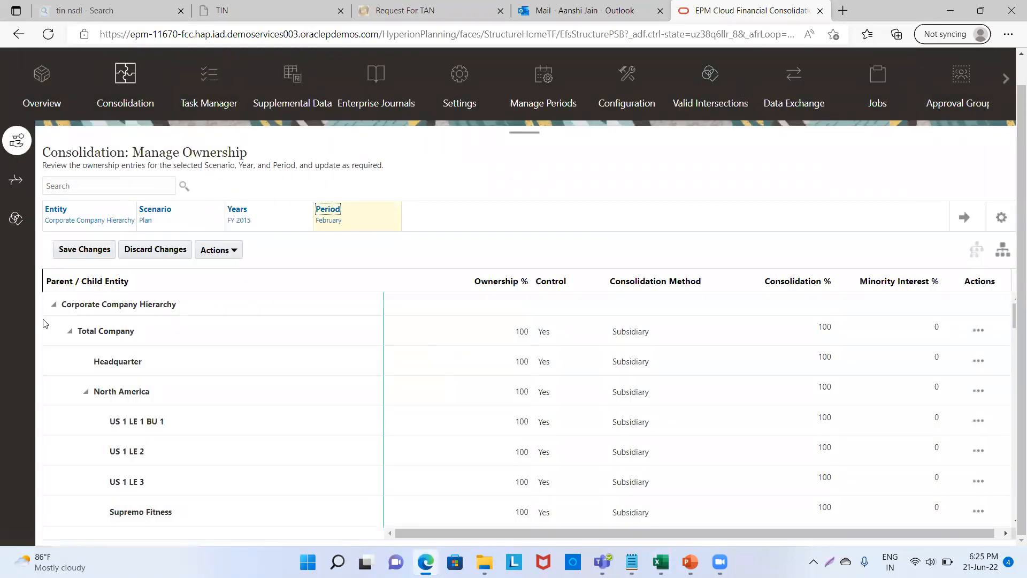
pyautogui.click(964, 216)
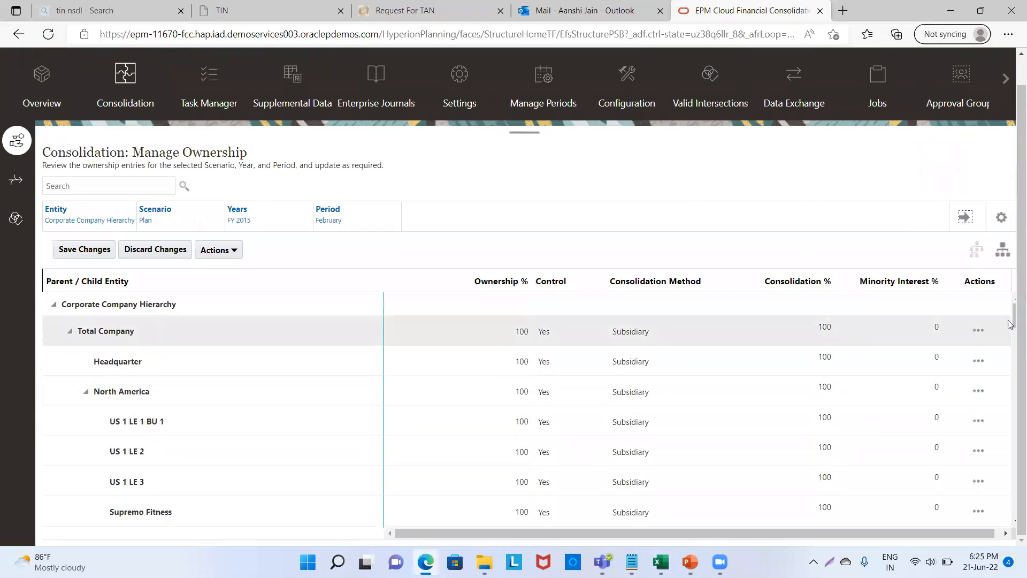
# Set the February ownership of WEST102 under TotalW100 to 40 percent and save the ownership changes.
pyautogui.moveTo(1012, 325); pyautogui.dragTo(1013, 482)
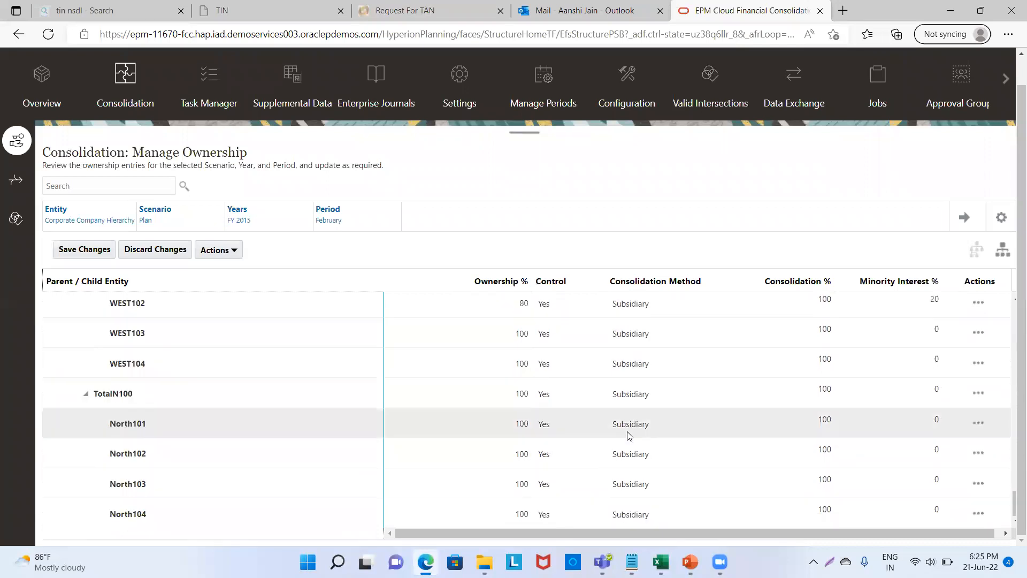
pyautogui.scroll(3, 565, 359)
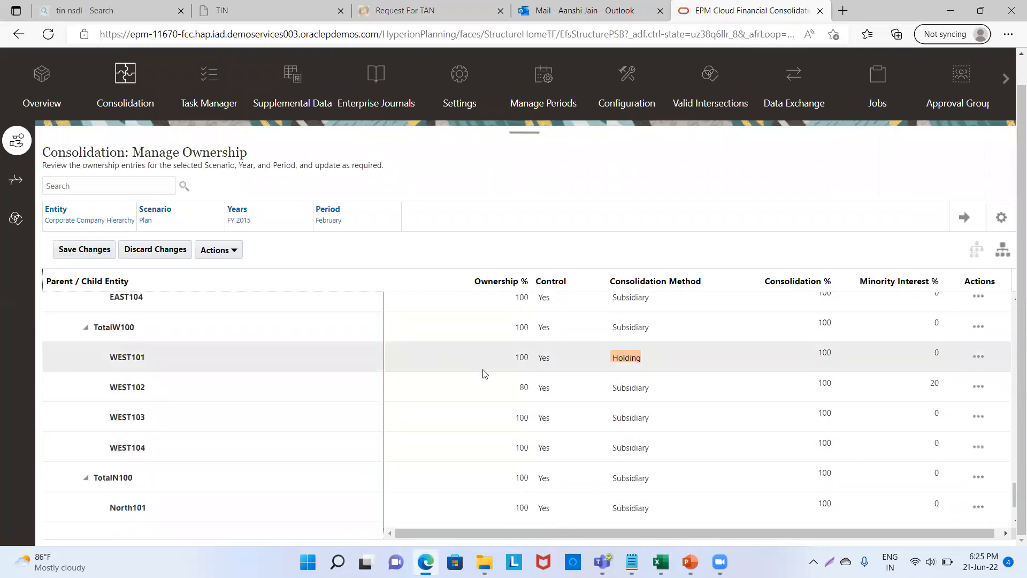
pyautogui.click(527, 386)
pyautogui.press('BackSpace')
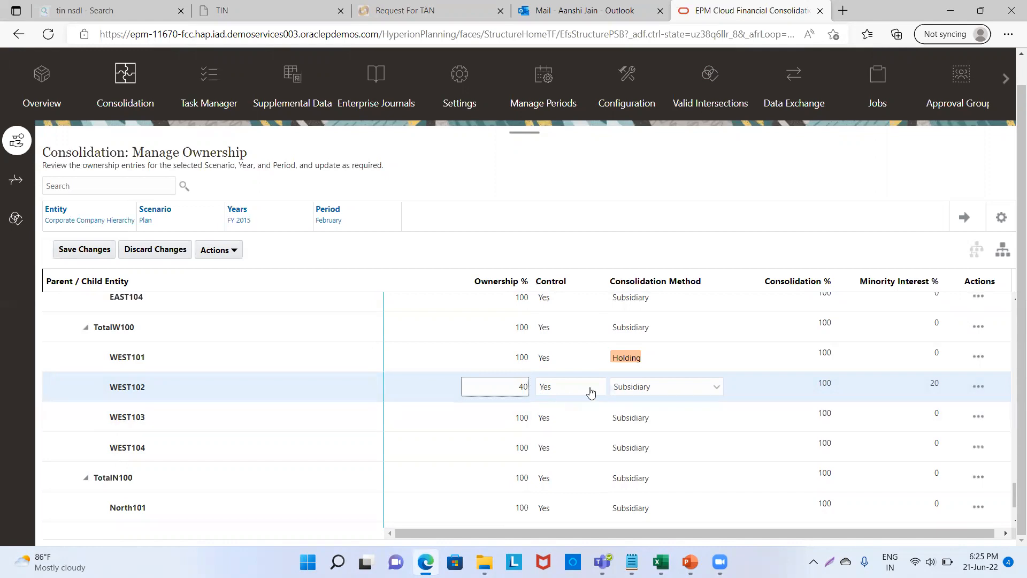
pyautogui.click(645, 417)
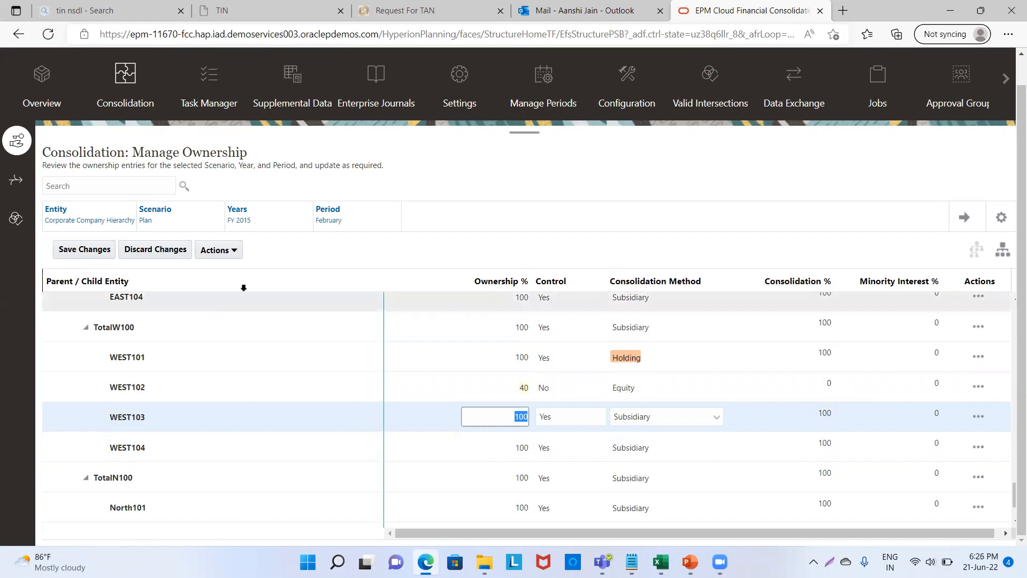
pyautogui.click(82, 250)
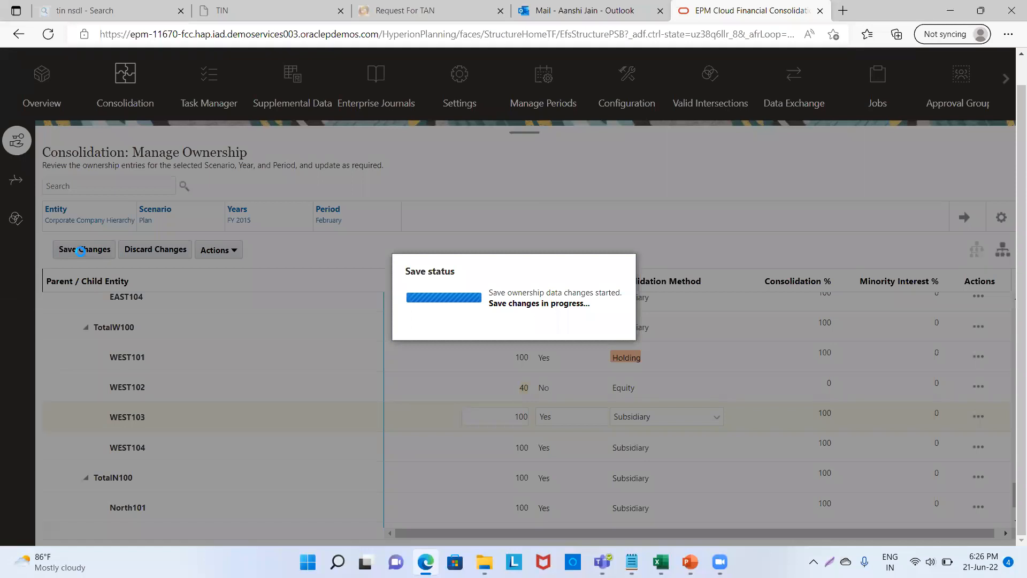
pyautogui.click(565, 316)
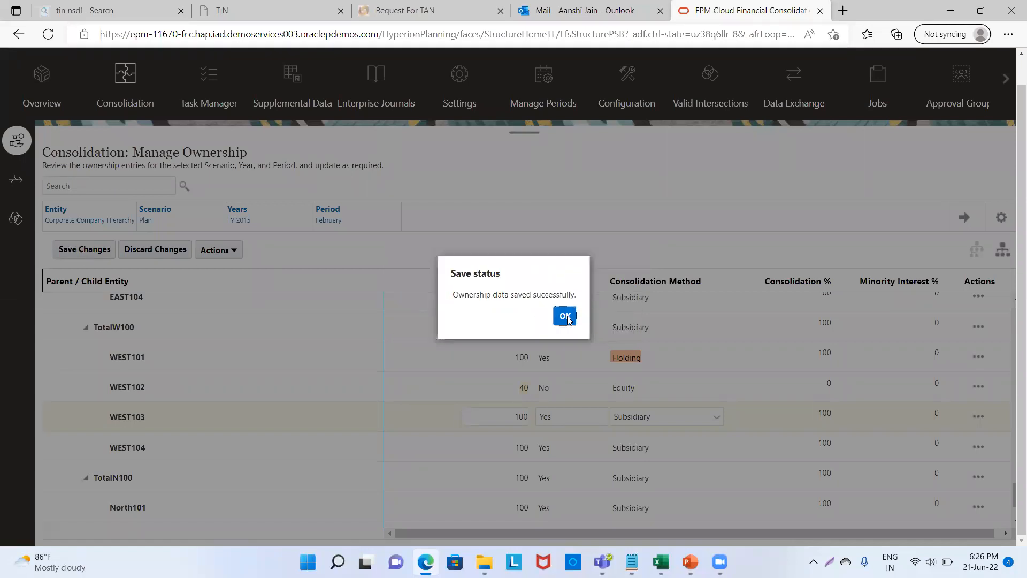
# Recompute the ownership data for scenario Plan, year FY 2015, starting from February.
pyautogui.click(238, 281)
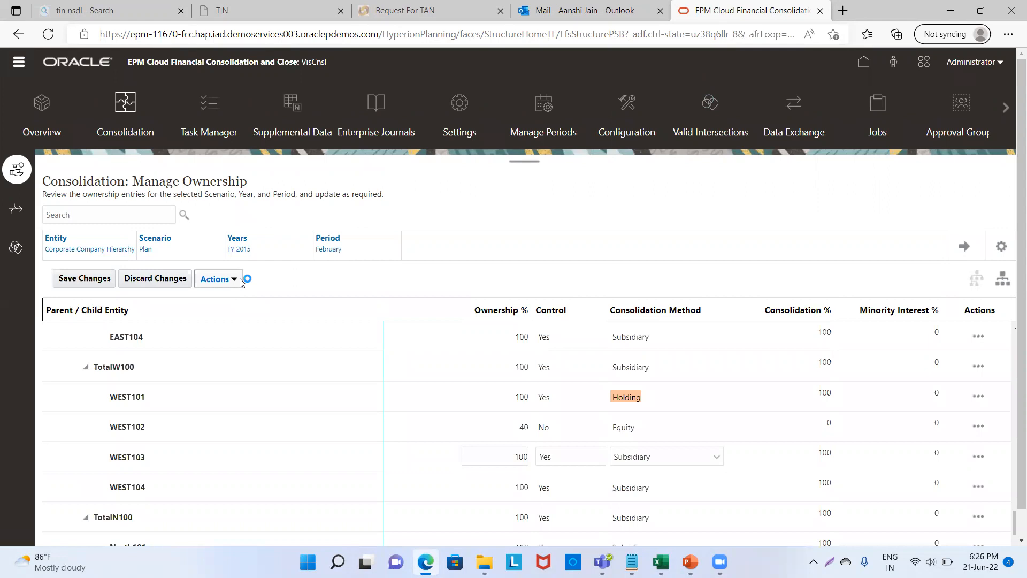
pyautogui.click(254, 318)
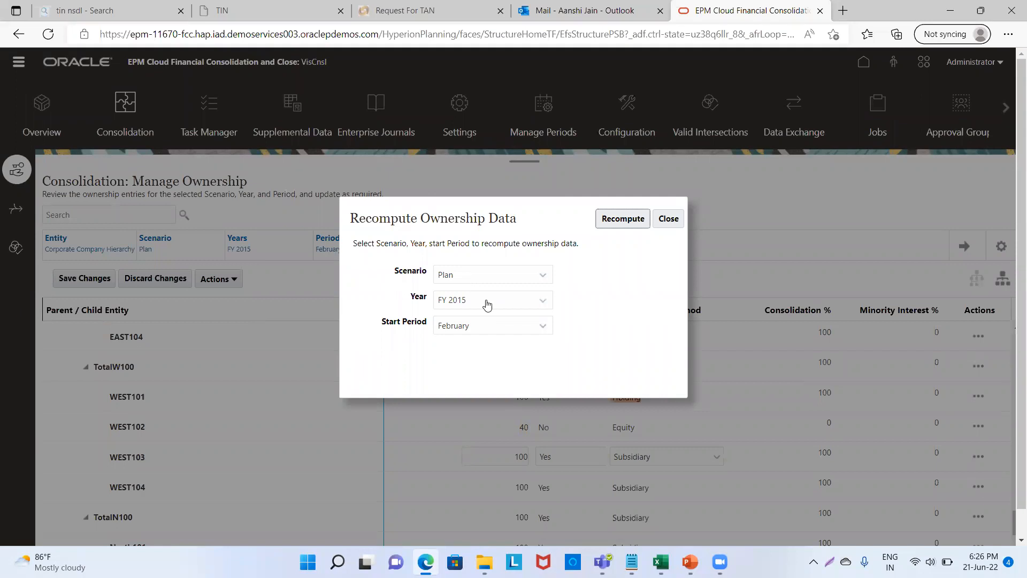
pyautogui.click(635, 221)
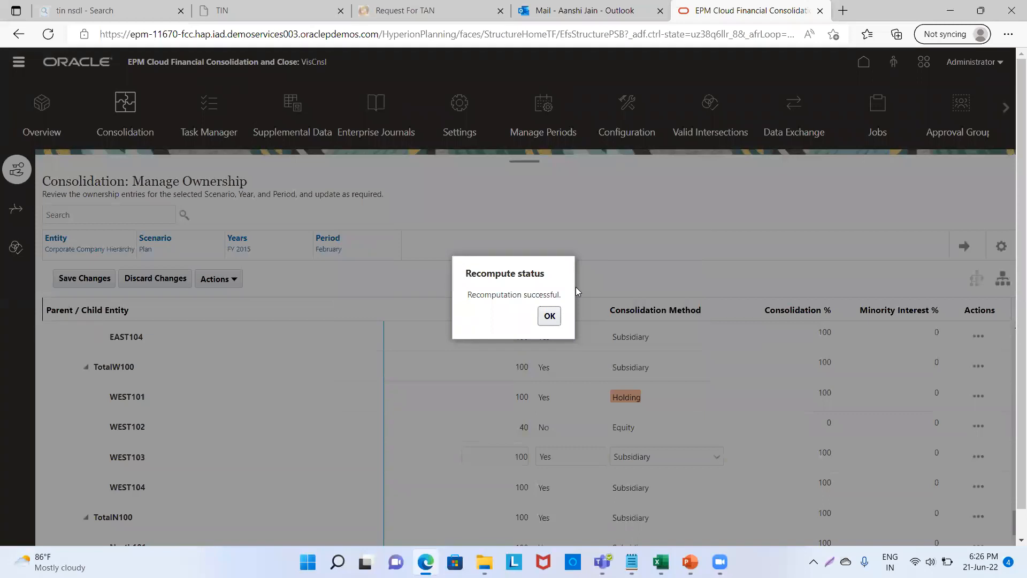
pyautogui.click(550, 317)
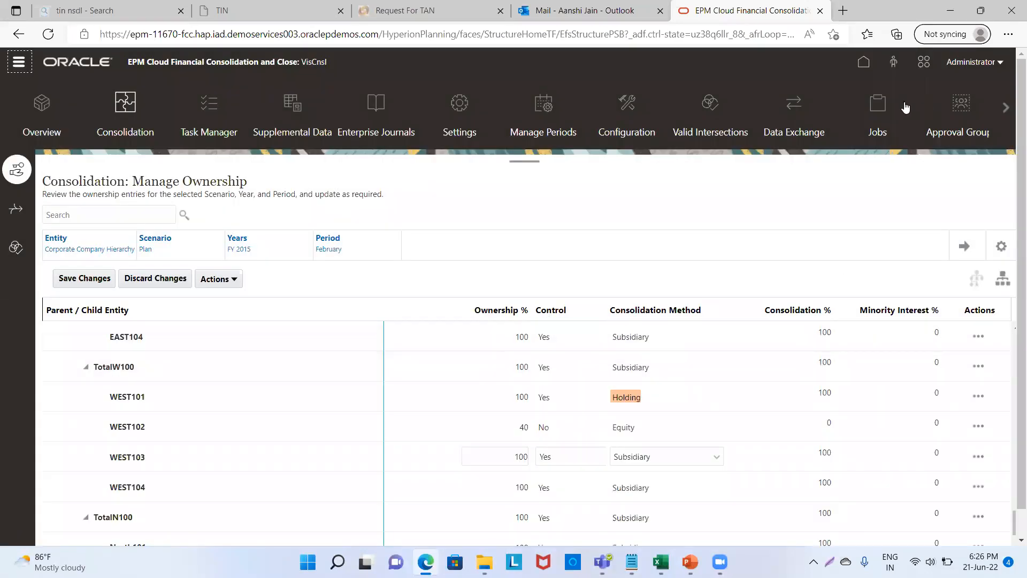
# Open the Data Status grid and check the February calculation status of the WEST entities and TotalW100.
pyautogui.click(865, 70)
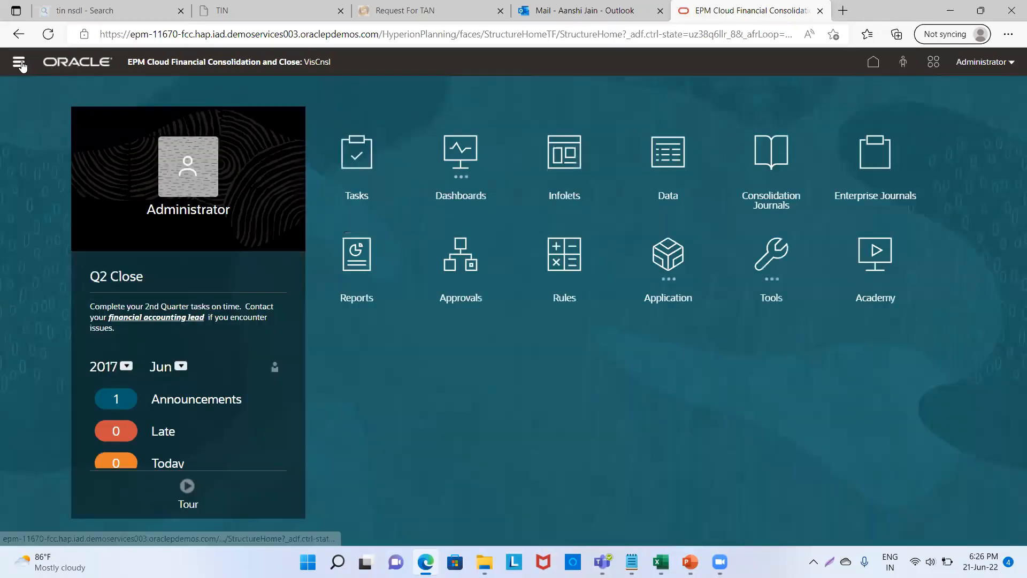
pyautogui.click(20, 63)
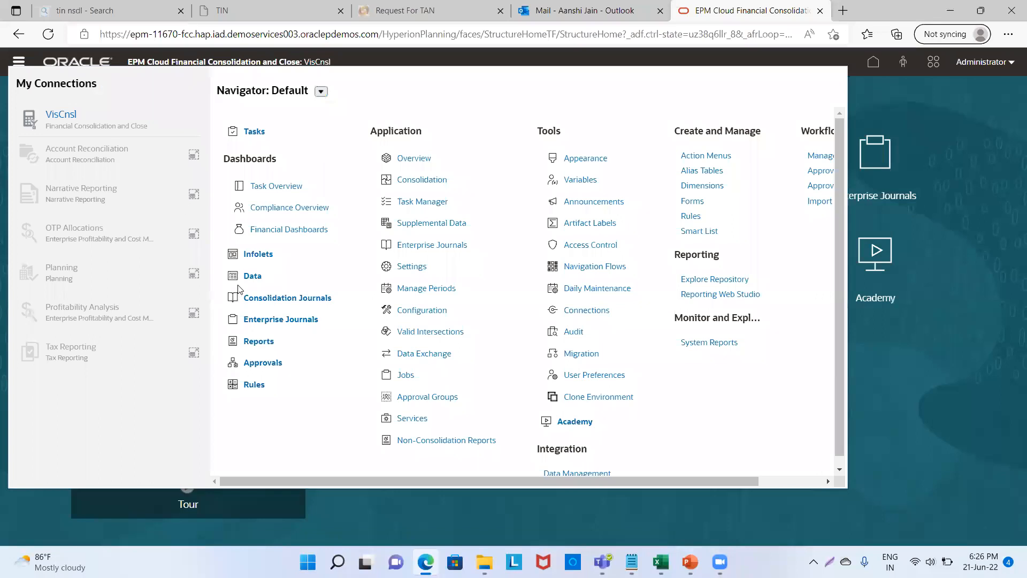
pyautogui.click(249, 276)
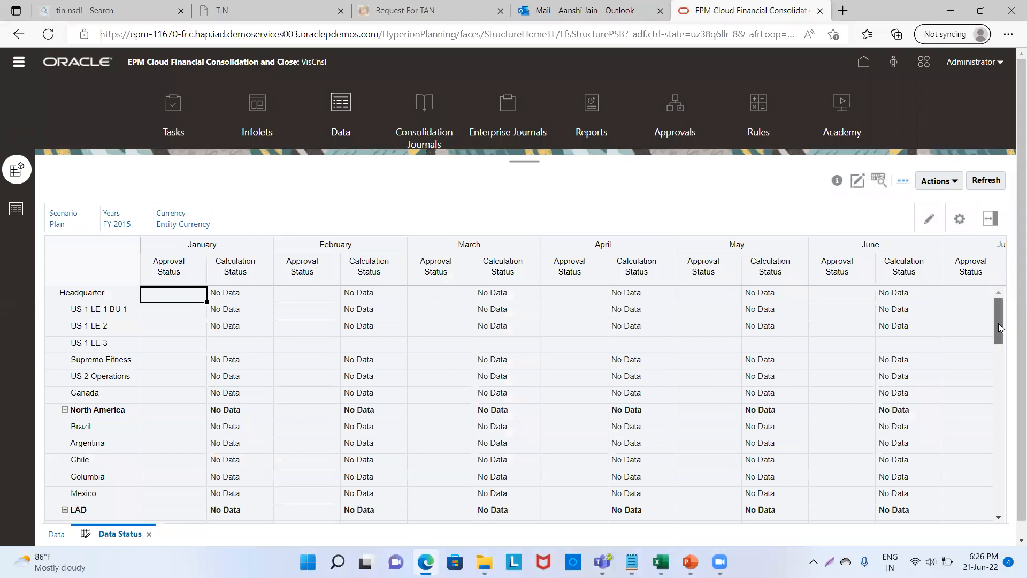
pyautogui.moveTo(998, 326); pyautogui.dragTo(998, 494)
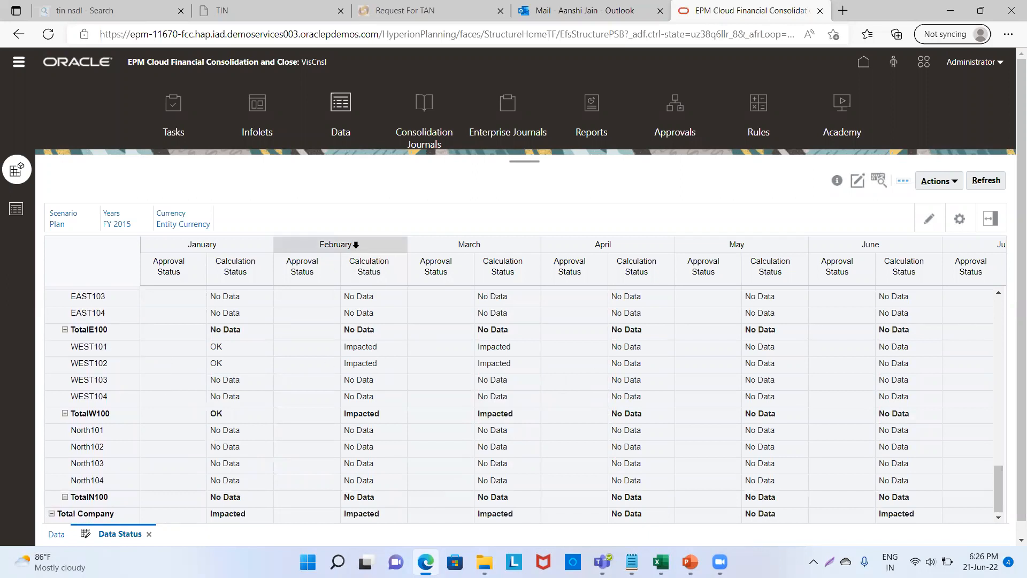
# Run the Consolidate business rule for W_100, Plan, FY15 with the period set to February, and refresh the data status.
pyautogui.click(937, 181)
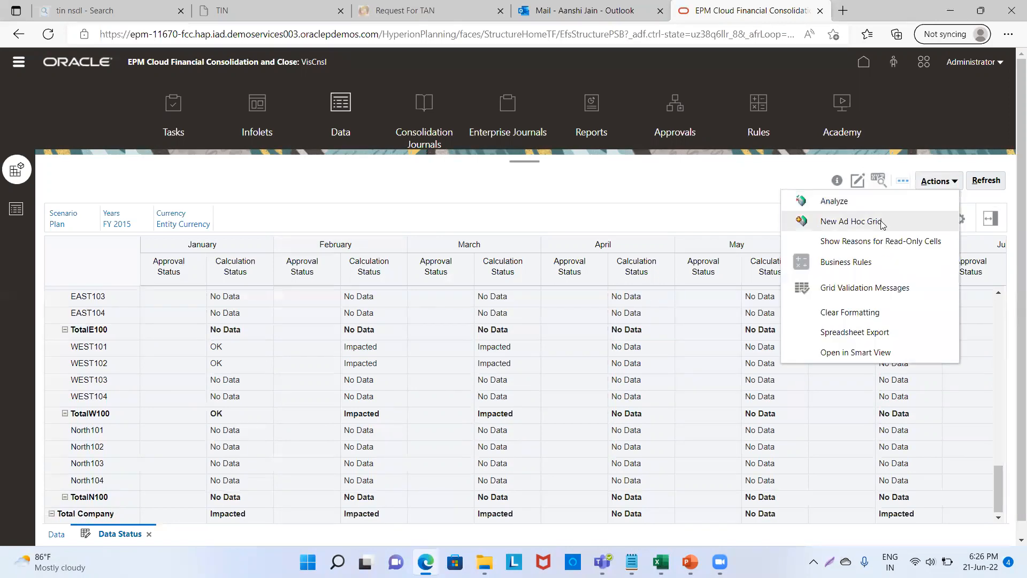
pyautogui.click(853, 260)
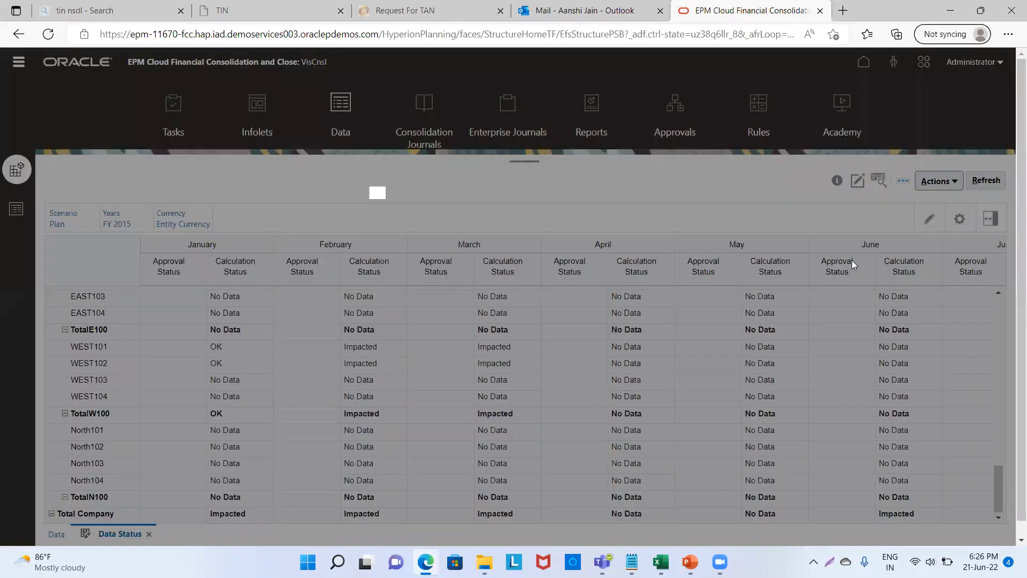
pyautogui.click(427, 284)
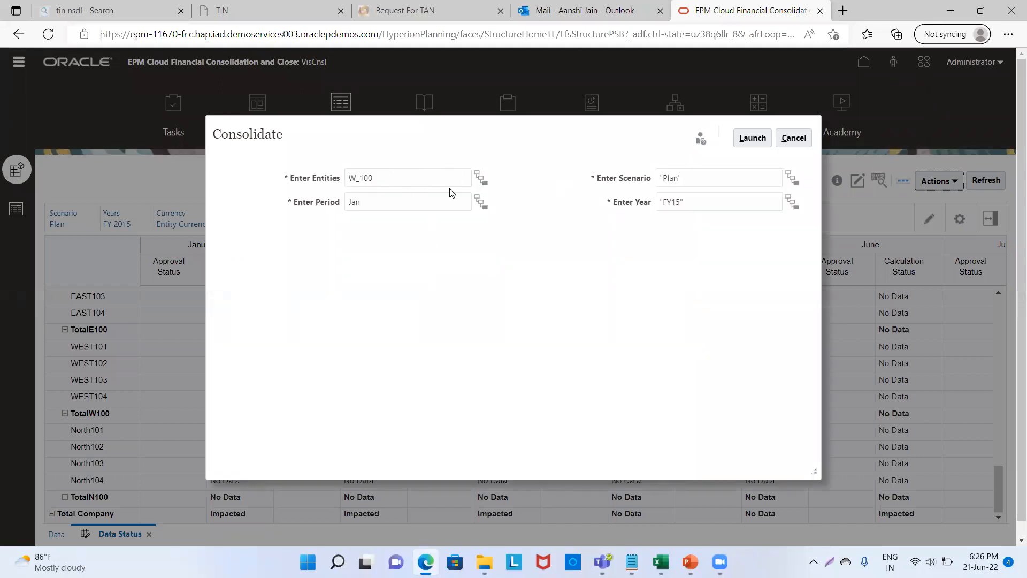
pyautogui.click(482, 203)
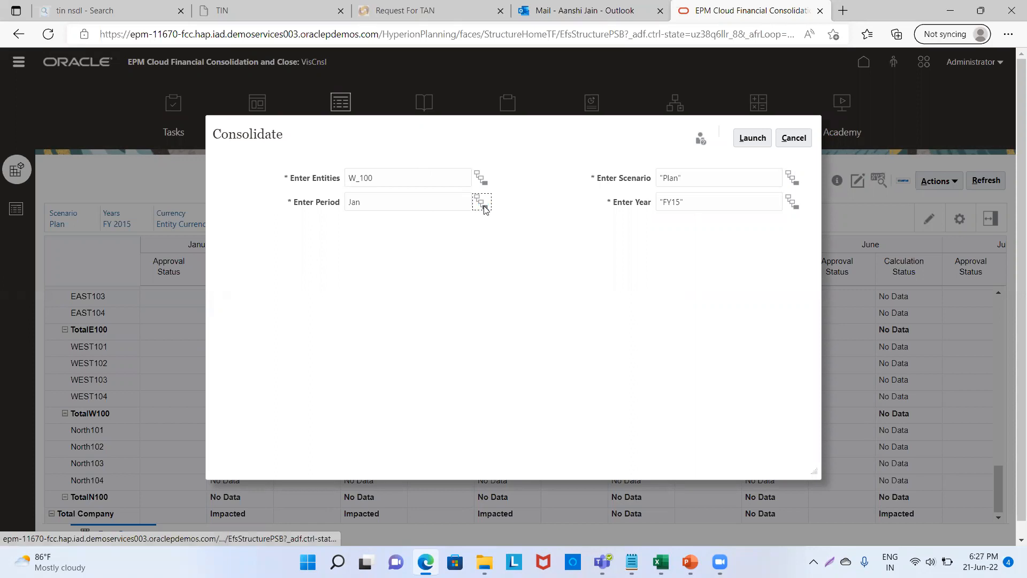
pyautogui.click(394, 268)
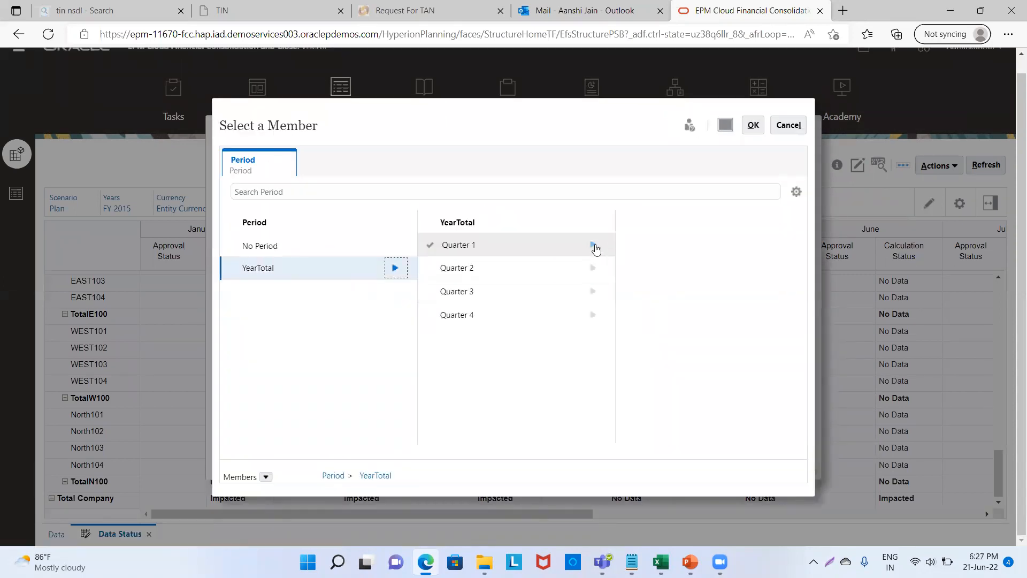
pyautogui.click(595, 244)
pyautogui.click(666, 270)
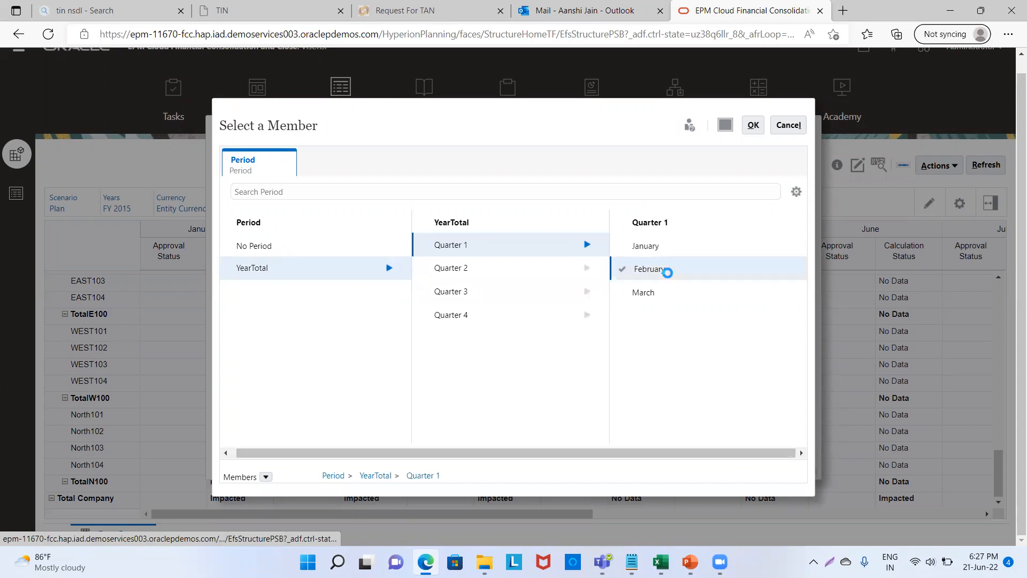
pyautogui.click(753, 126)
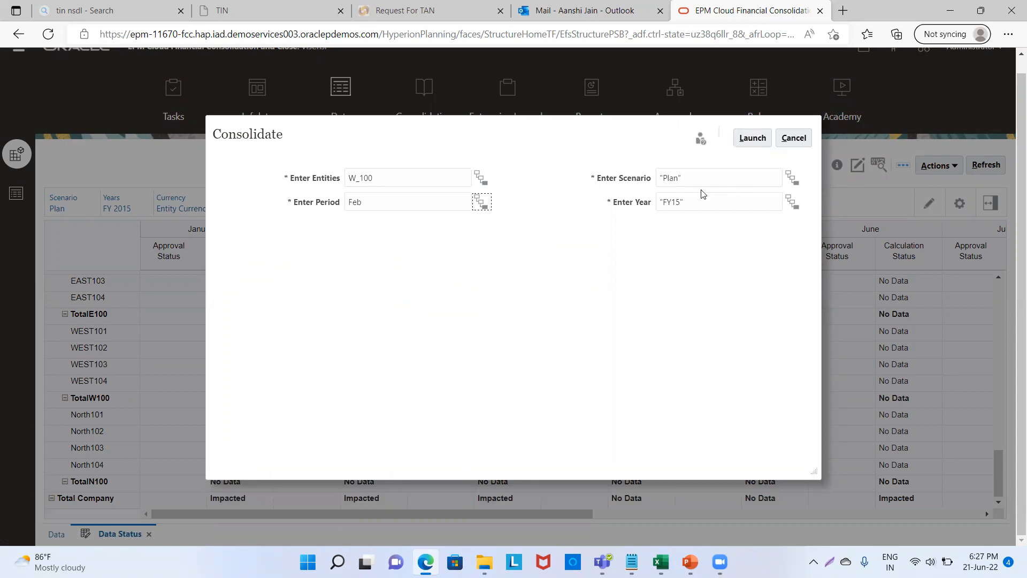
pyautogui.click(753, 138)
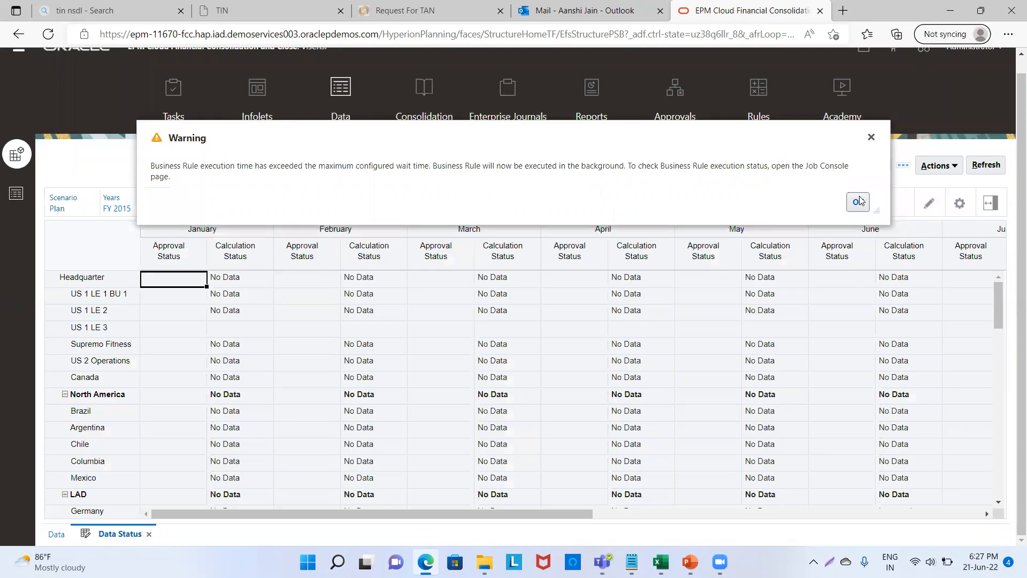
pyautogui.click(858, 202)
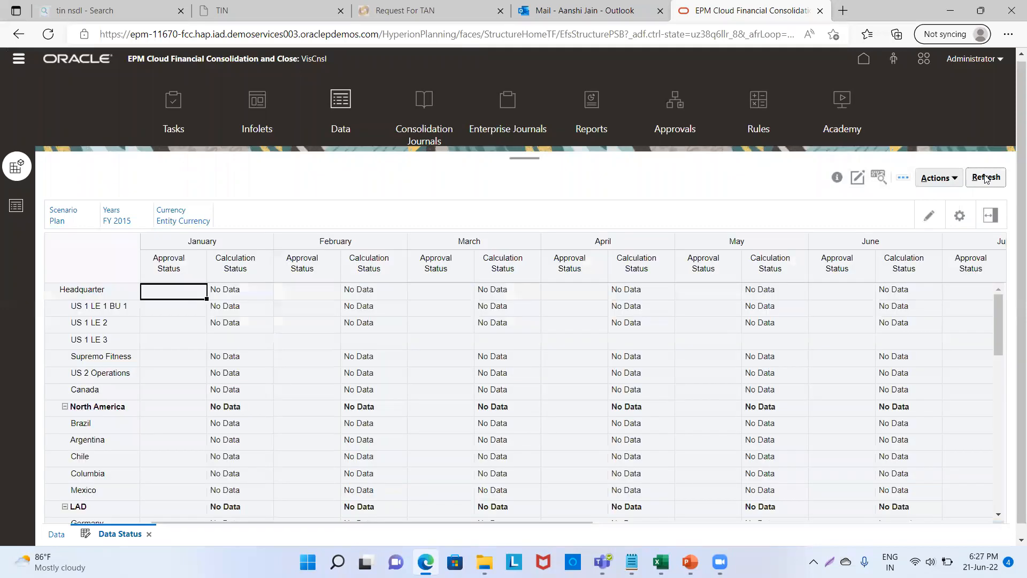
pyautogui.click(986, 177)
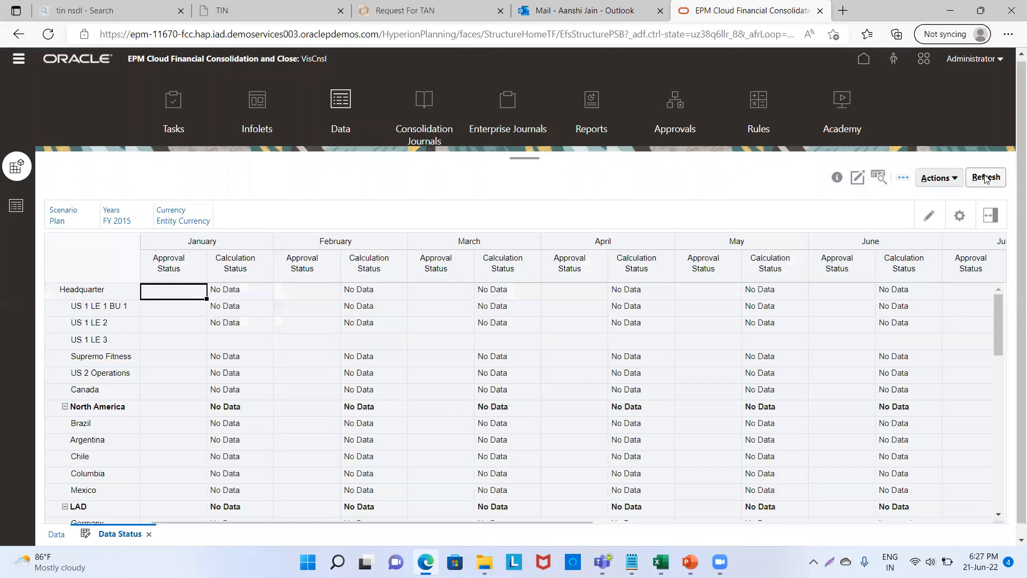
# Refresh the Data Status grid and check the February calculation status of WEST101, WEST102 and TotalW100.
pyautogui.click(986, 177)
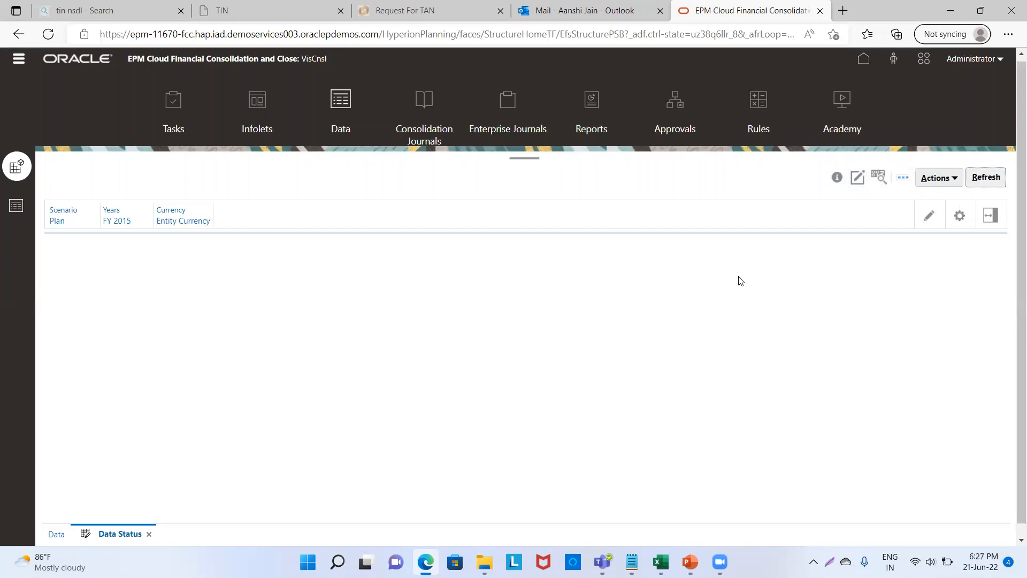
pyautogui.scroll(-4, 994, 320)
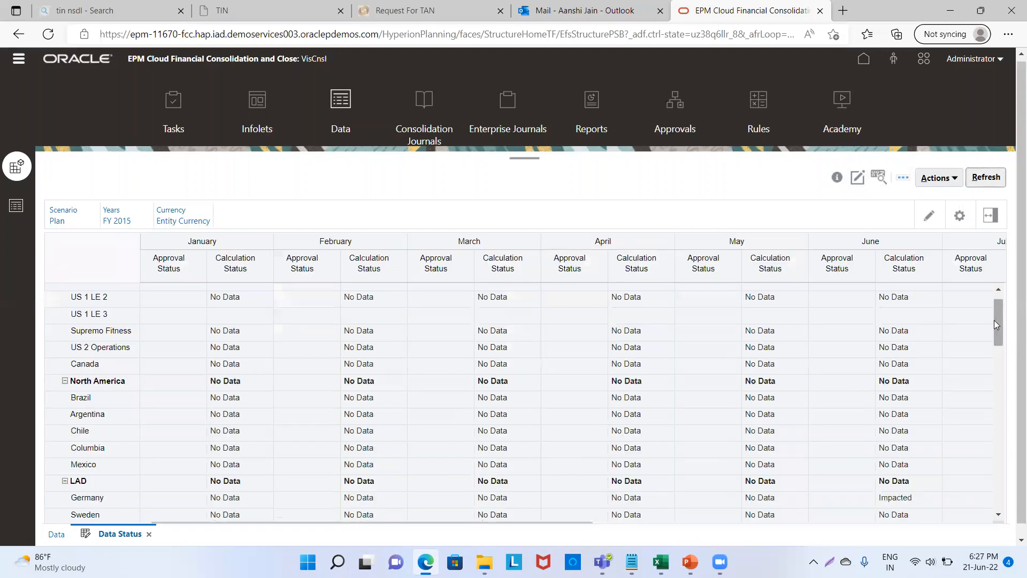
pyautogui.scroll(-15, 702, 381)
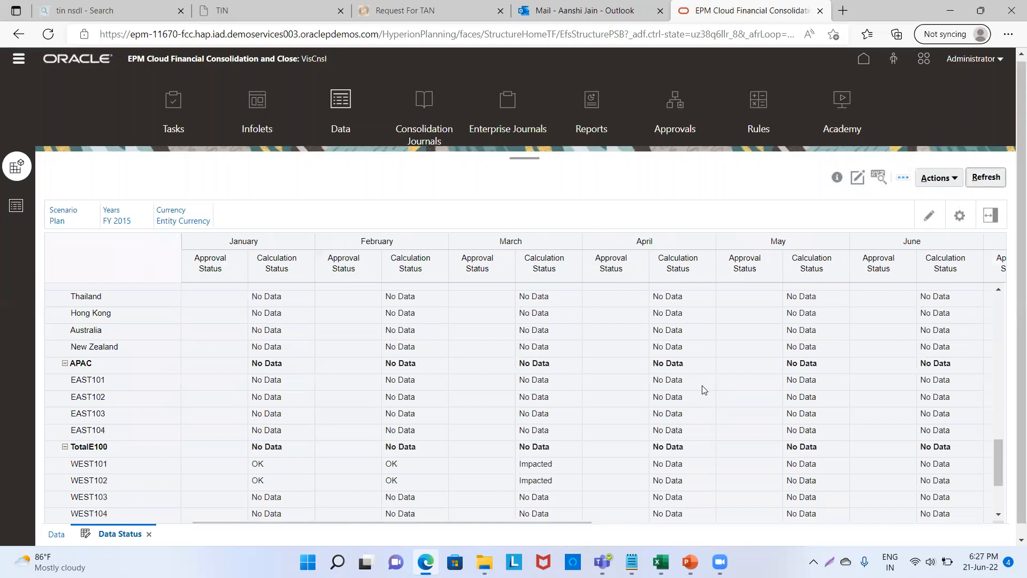
pyautogui.scroll(-1, 704, 389)
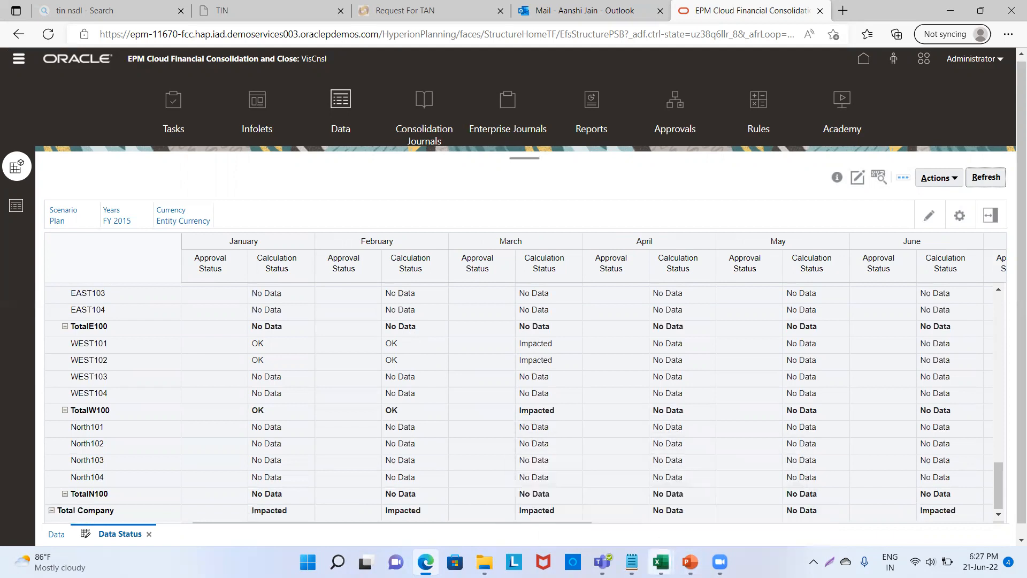
# Switch to the Change of Method workbook in Excel, showing the Output_Febu sheet.
pyautogui.moveTo(661, 562)
pyautogui.click(626, 511)
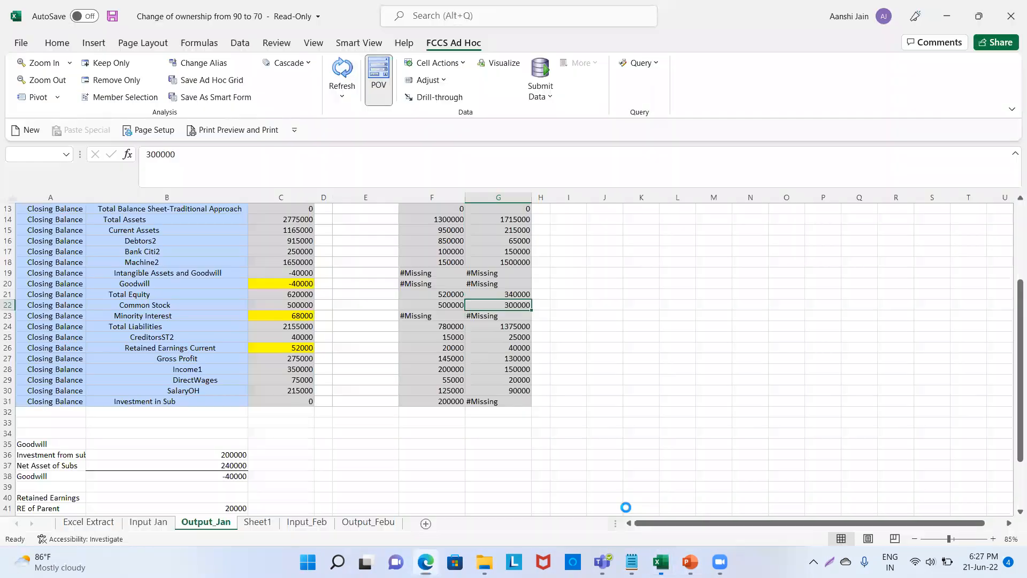
pyautogui.moveTo(688, 559)
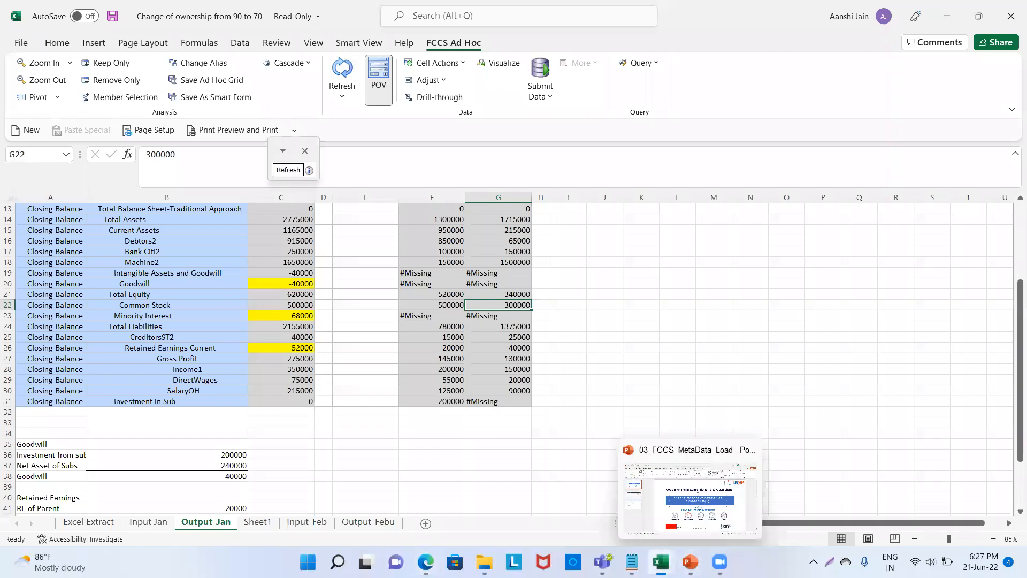
pyautogui.click(705, 509)
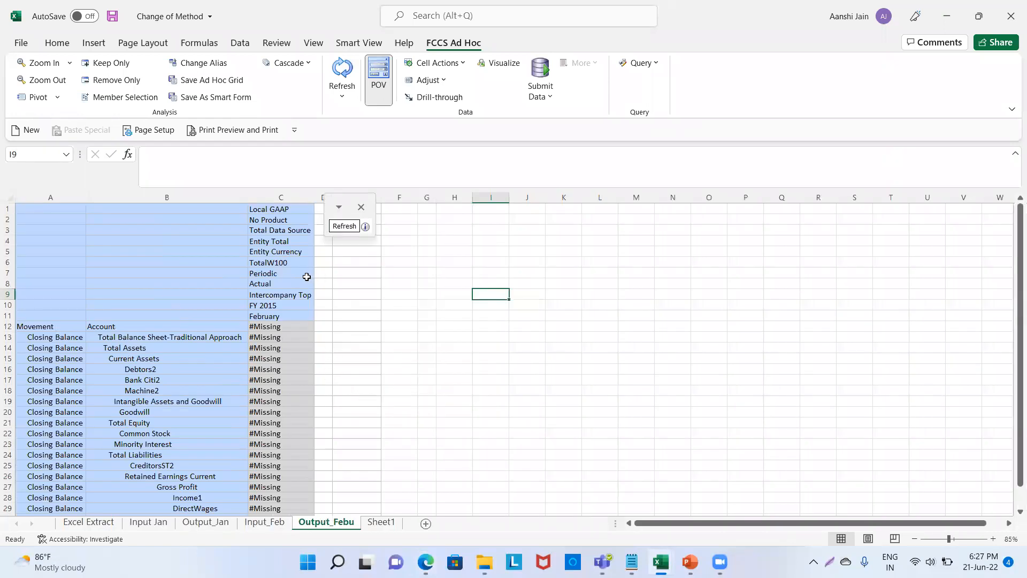
# Set the scenario in cell C8 of Output_Febu to Plan and refresh the ad hoc grid.
pyautogui.click(286, 284)
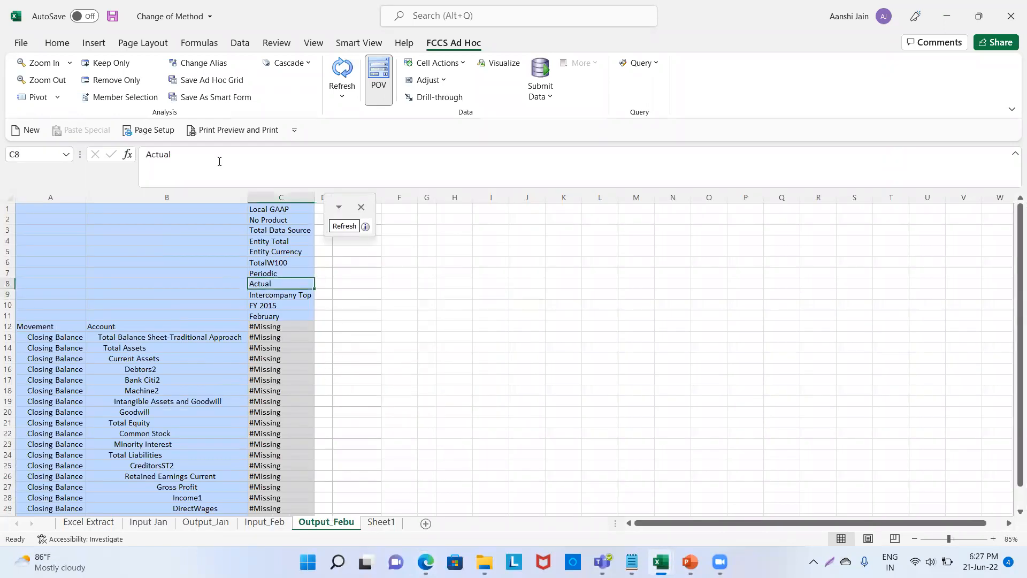
pyautogui.press('BackSpace')
pyautogui.write('Plan')
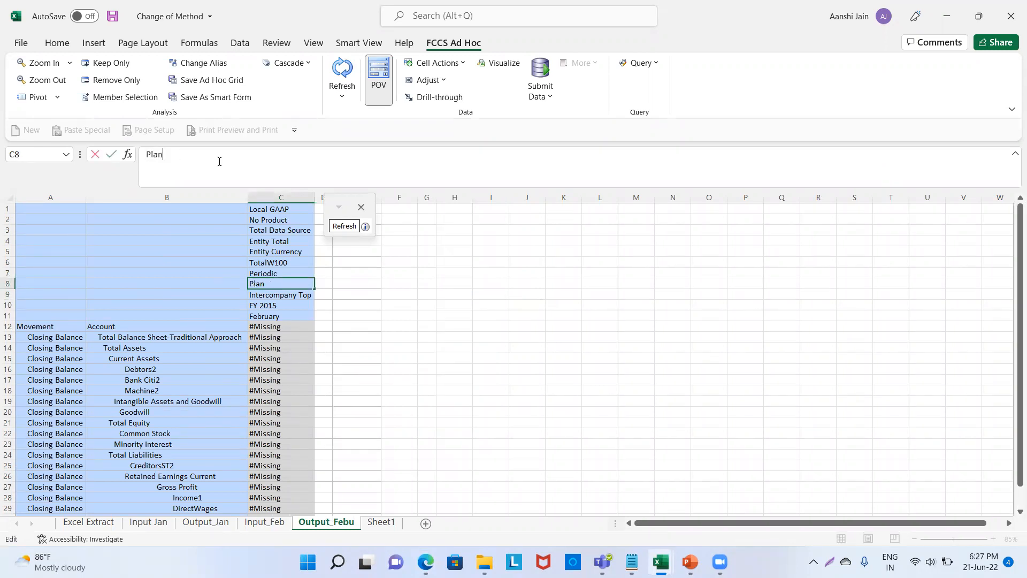
pyautogui.press('Return')
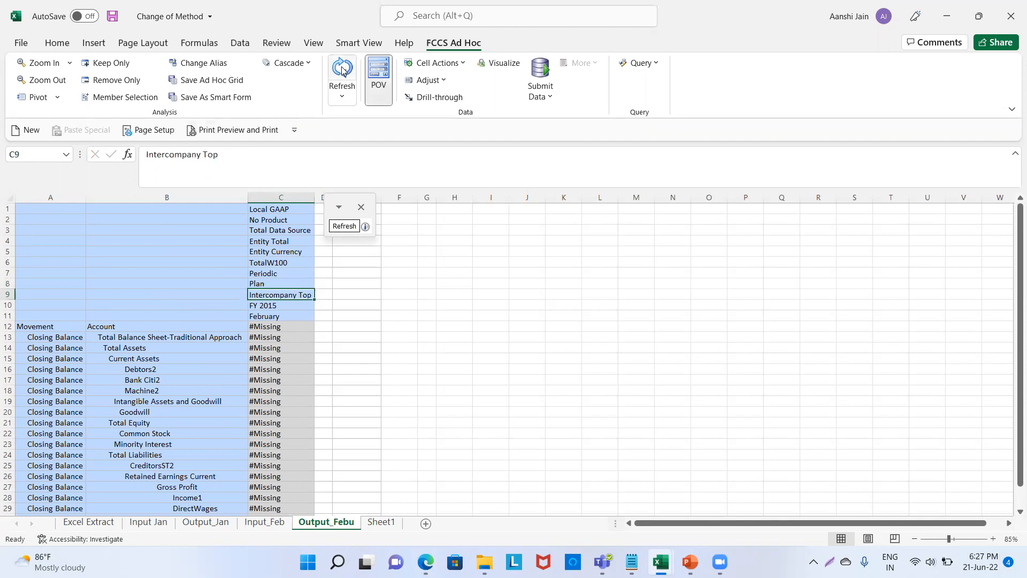
pyautogui.click(274, 306)
pyautogui.click(351, 71)
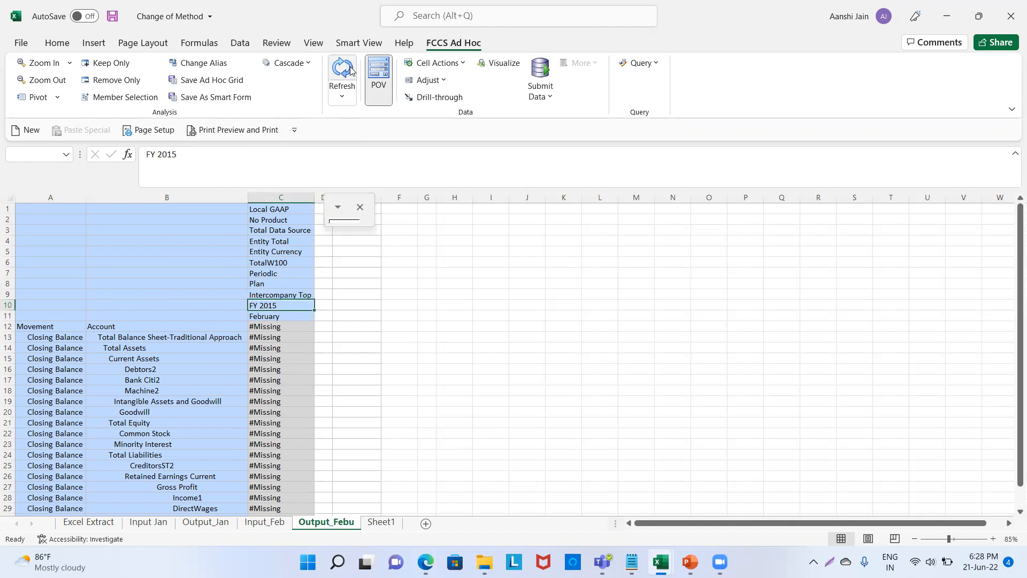
pyautogui.click(426, 389)
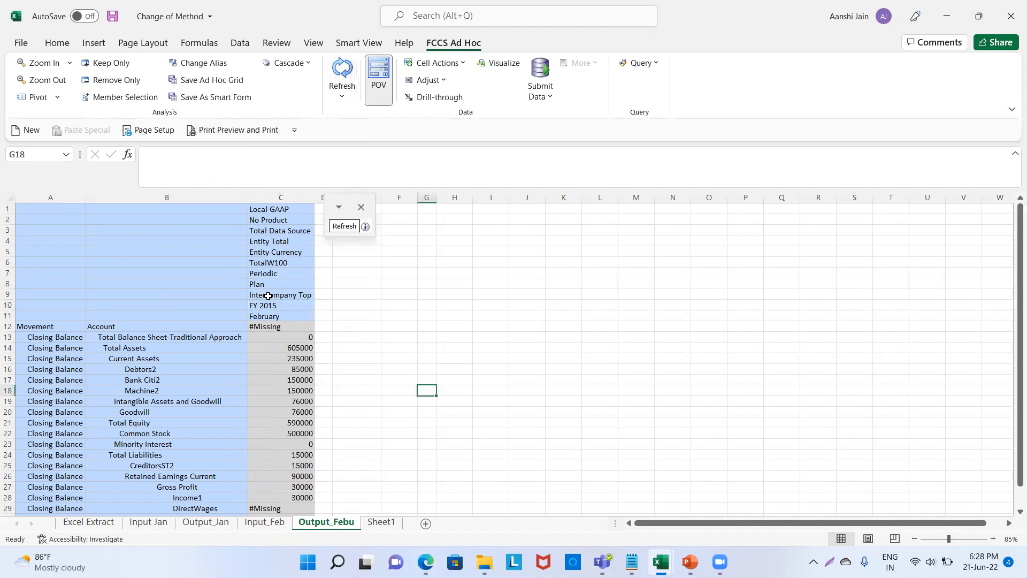
# Copy the TotalW100 column C1:C31 into columns F and G starting at row 4, and autofit both columns' widths.
pyautogui.moveTo(275, 210); pyautogui.dragTo(271, 497)
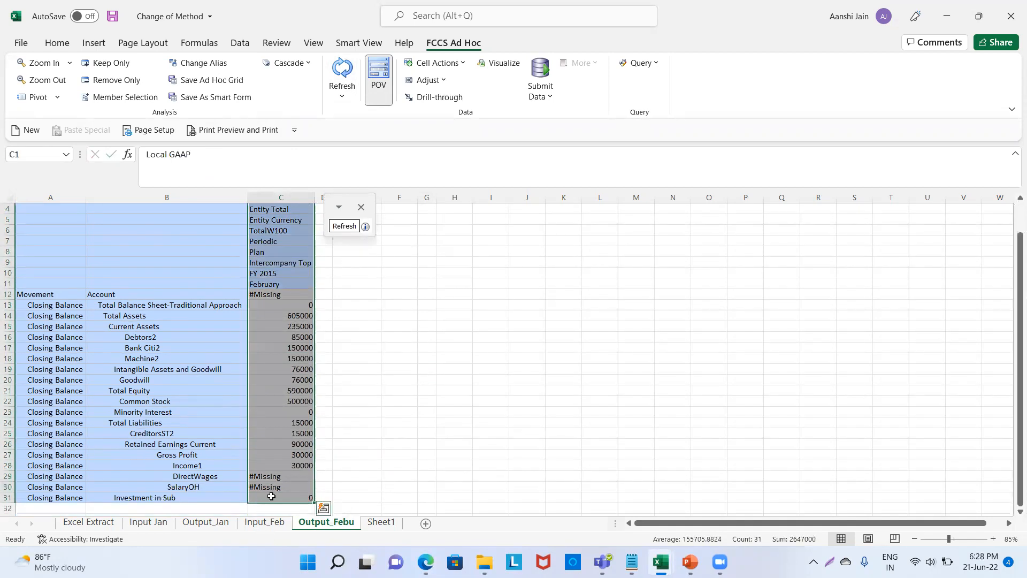
pyautogui.hotkey('ctrl', 'c')
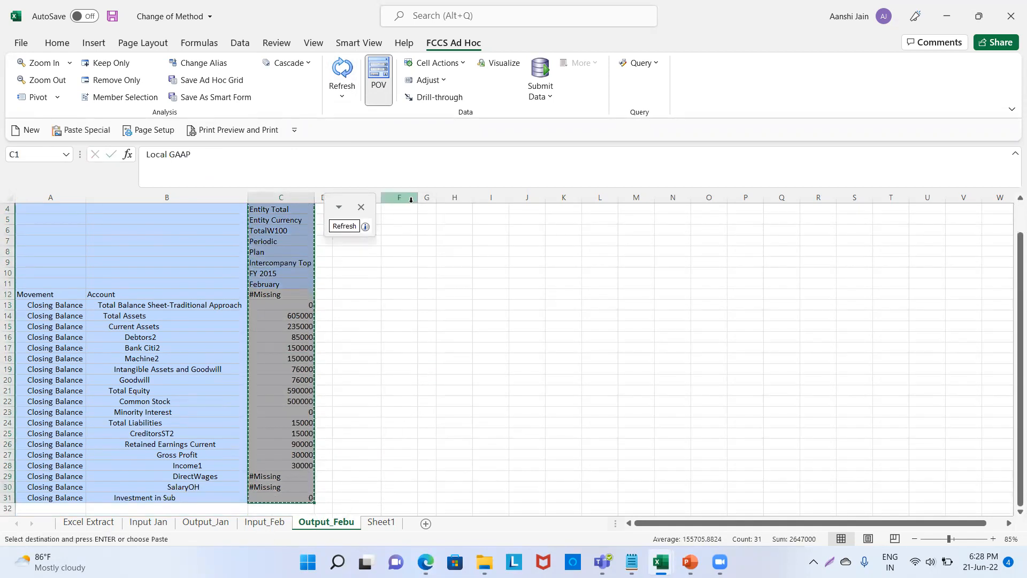
pyautogui.click(407, 209)
pyautogui.hotkey('ctrl', 'v')
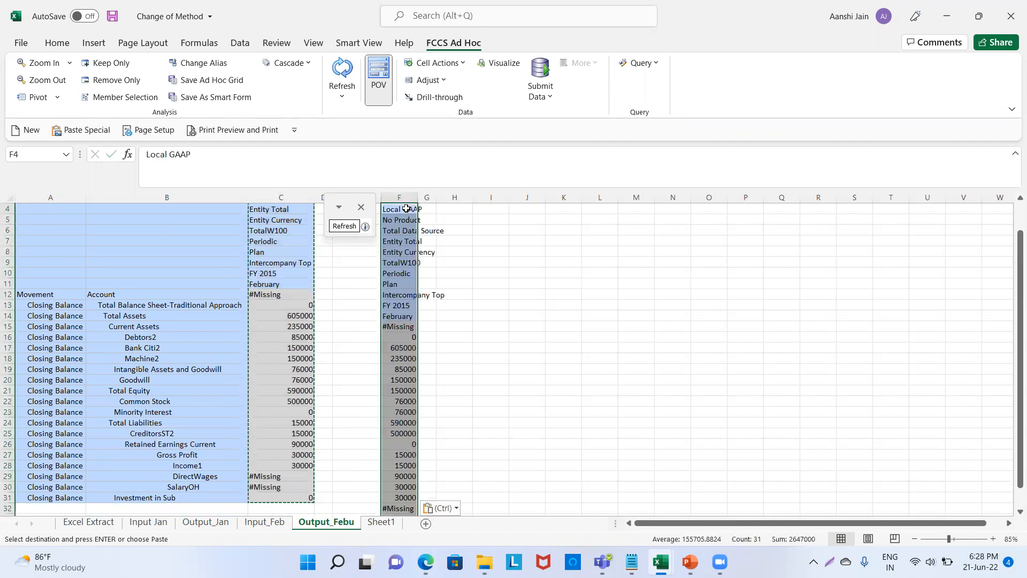
pyautogui.click(430, 209)
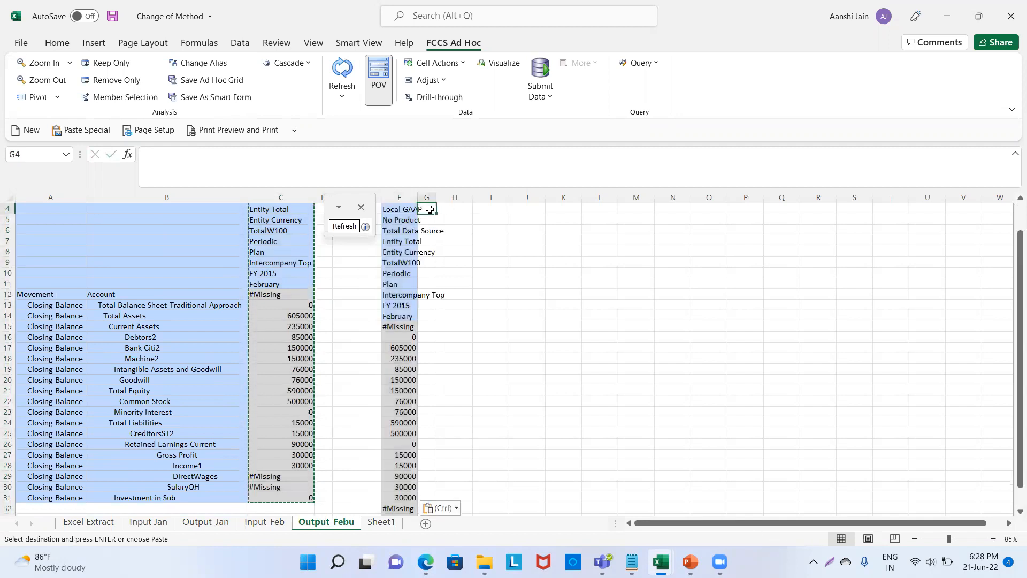
pyautogui.hotkey('ctrl', 'v')
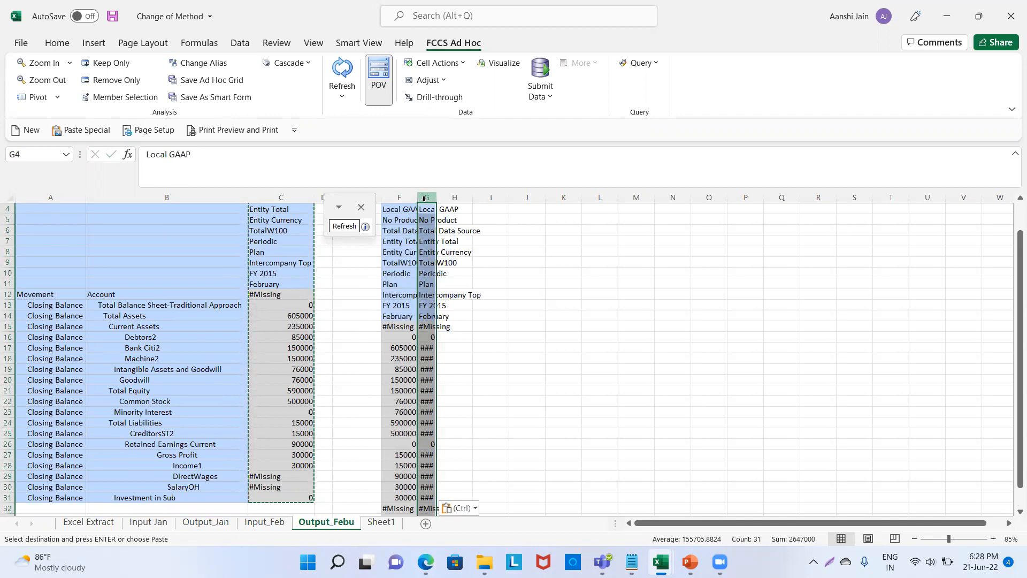
pyautogui.doubleClick(418, 199)
pyautogui.doubleClick(467, 199)
pyautogui.click(610, 326)
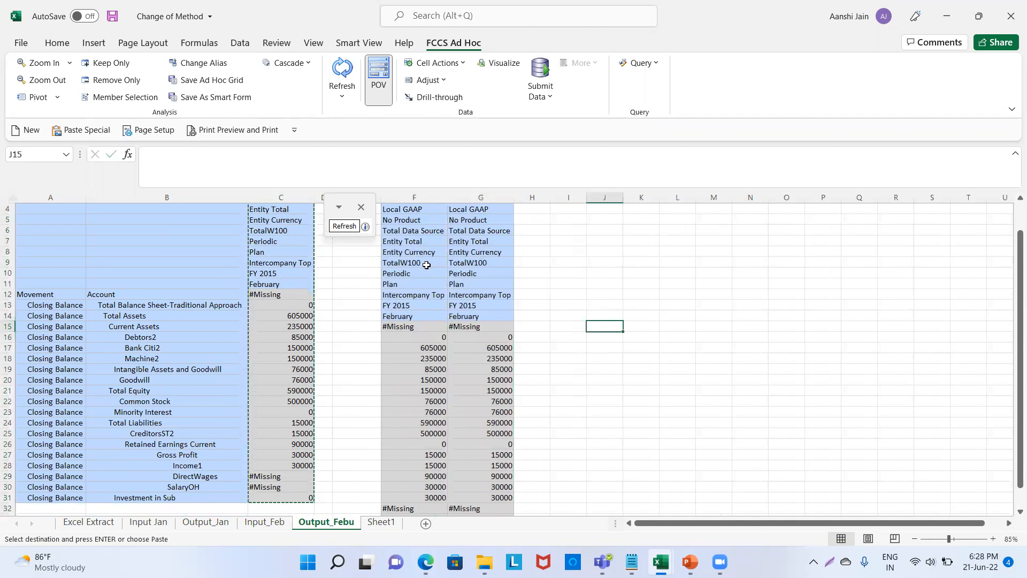
# Move the two copied columns up so the block starts at F1, aligned with the account rows.
pyautogui.click(416, 262)
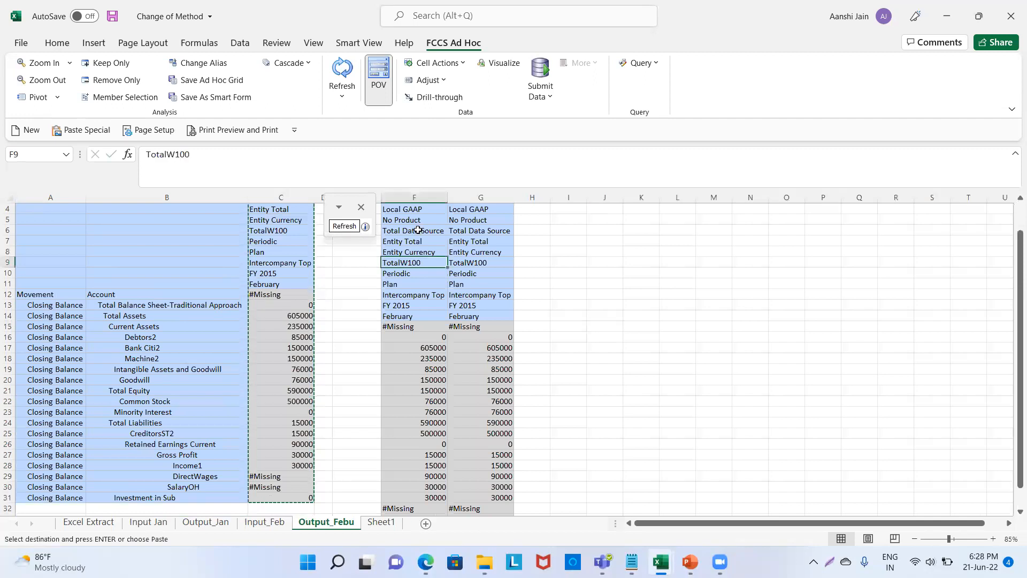
pyautogui.scroll(1, 624, 321)
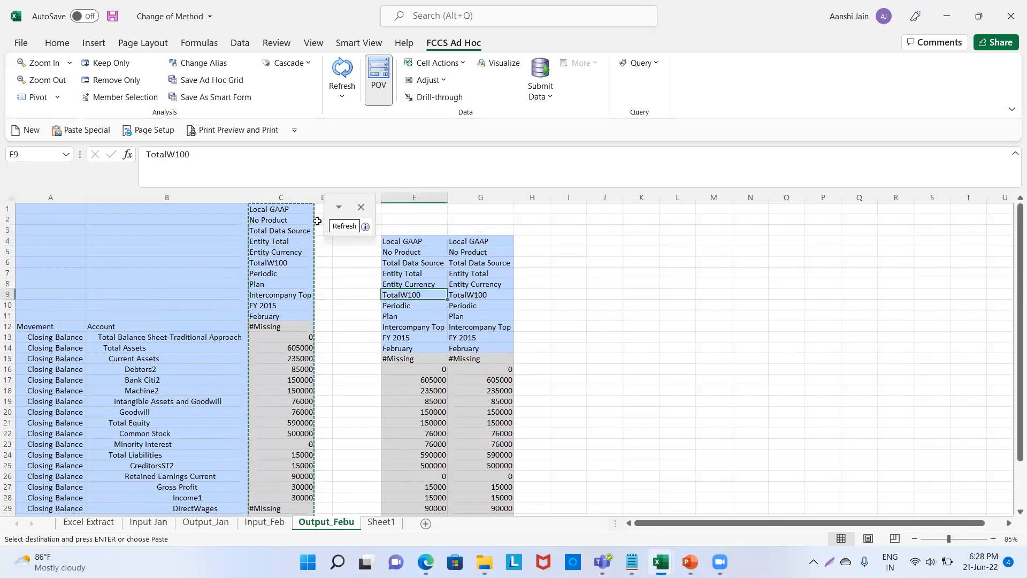
pyautogui.moveTo(394, 240); pyautogui.dragTo(496, 495)
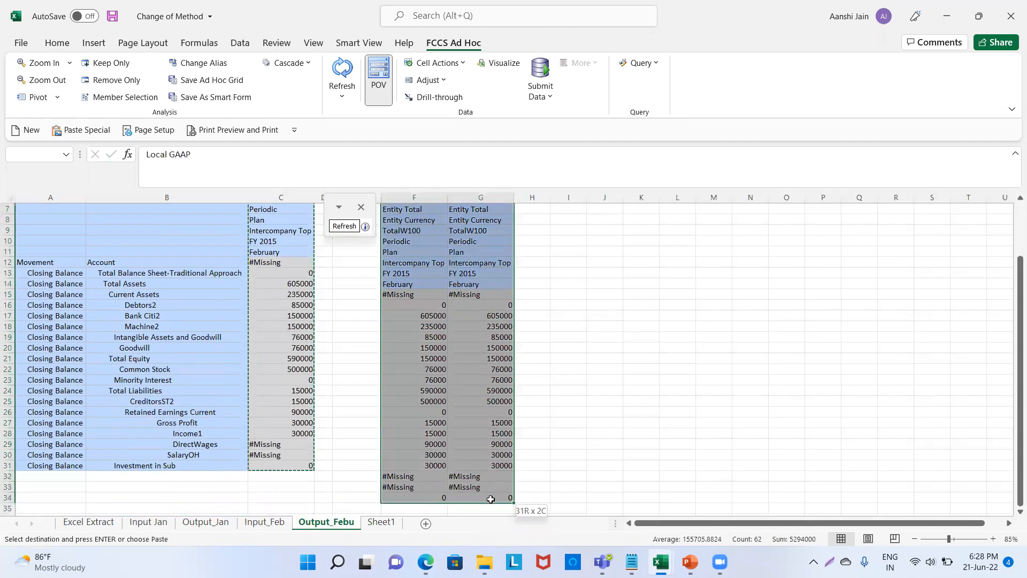
pyautogui.scroll(2, 496, 495)
pyautogui.hotkey('ctrl', 'c')
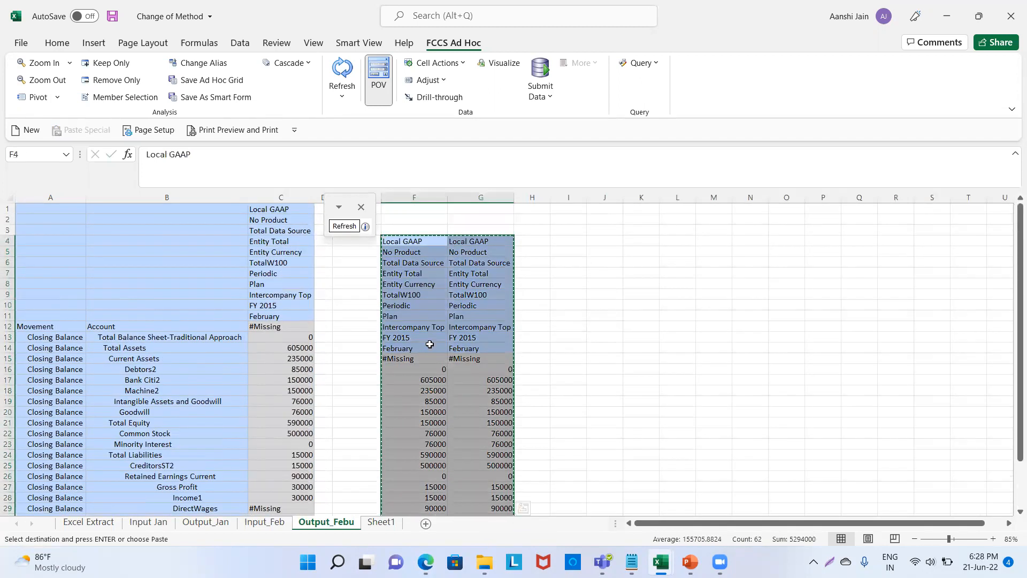
pyautogui.click(421, 210)
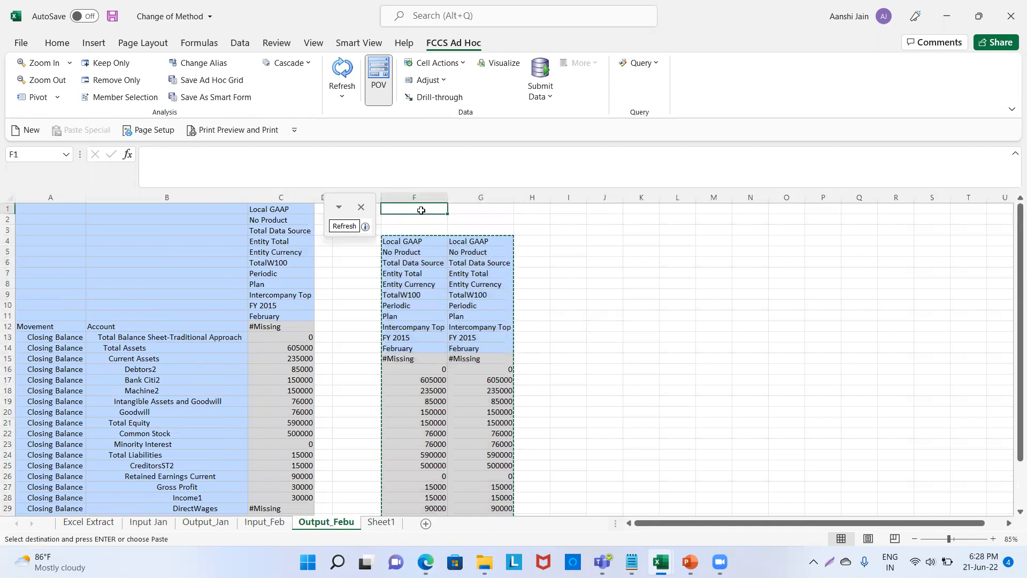
pyautogui.press('Return')
pyautogui.click(636, 336)
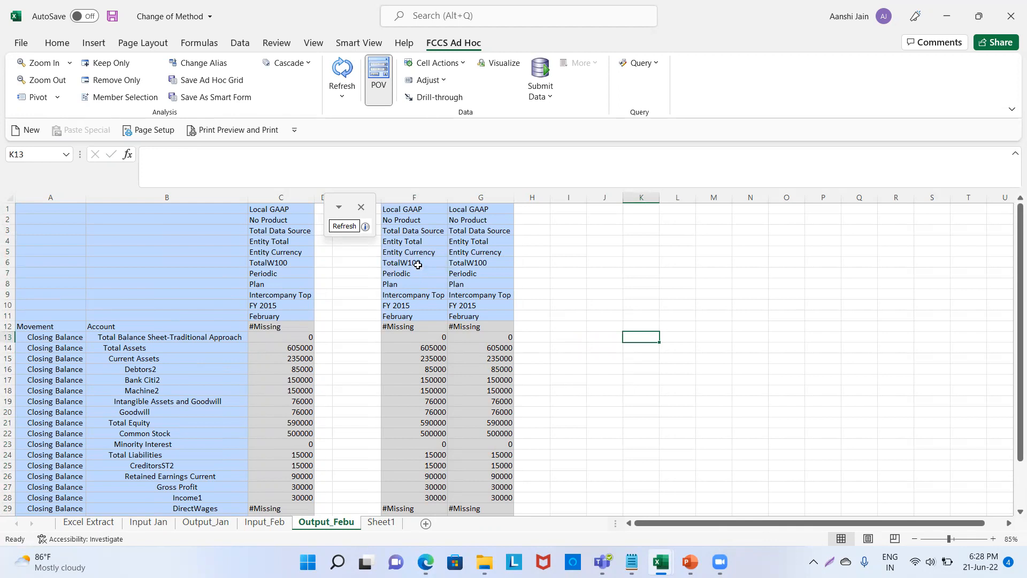
# Change the entity in cell F6 of the first copied column to W_101.
pyautogui.click(417, 264)
pyautogui.click(204, 161)
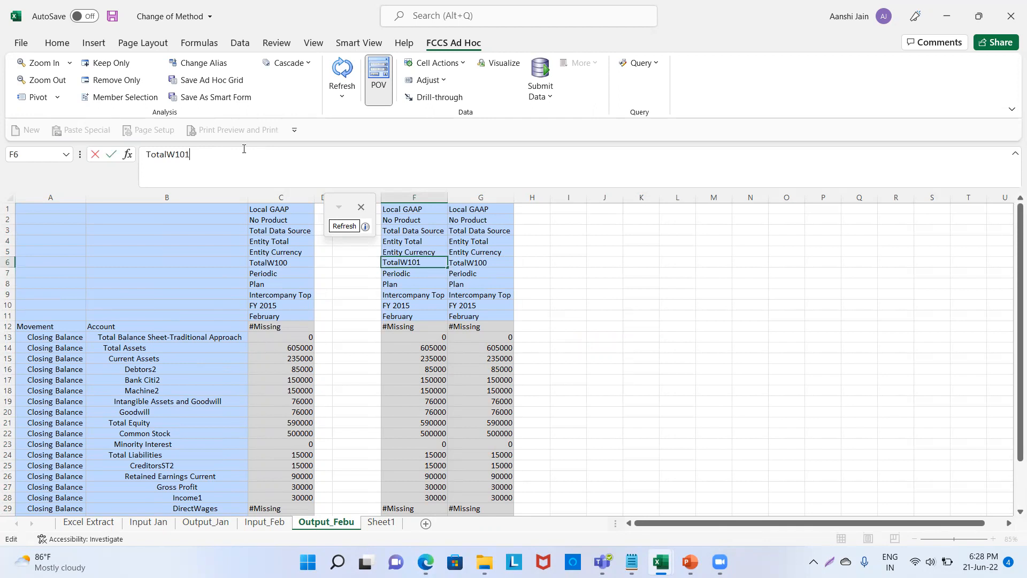
pyautogui.write('_')
pyautogui.press('BackSpace')
pyautogui.press('BackSpace')
pyautogui.press('BackSpace')
pyautogui.press('BackSpace')
pyautogui.press('BackSpace')
pyautogui.press('Return')
# Copy the F6 entity into G6, change it to W_102, and refresh the ad hoc grid.
pyautogui.press('Up')
pyautogui.hotkey('ctrl', 'c')
pyautogui.press('Right')
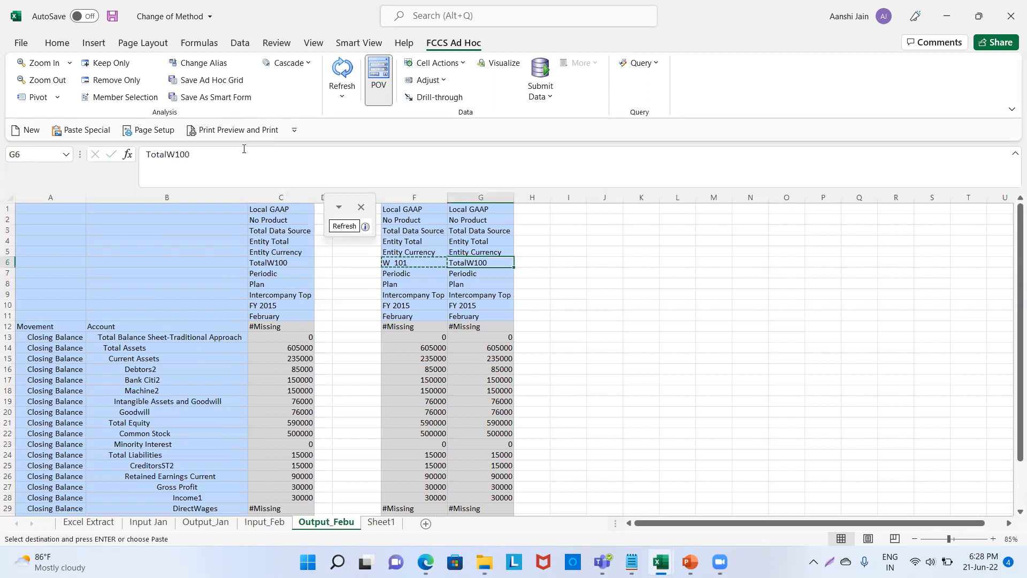
pyautogui.hotkey('ctrl', 'v')
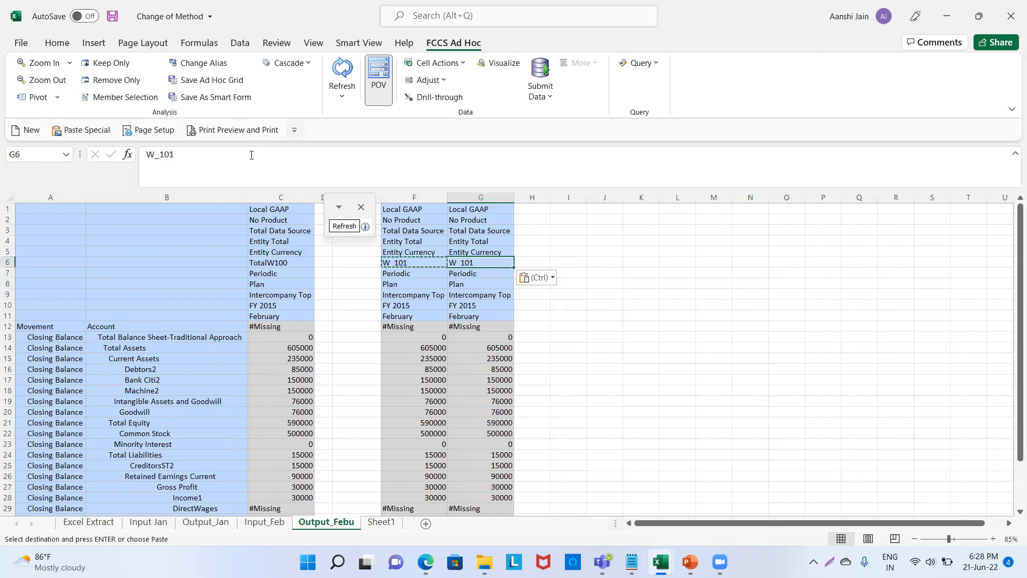
pyautogui.click(252, 155)
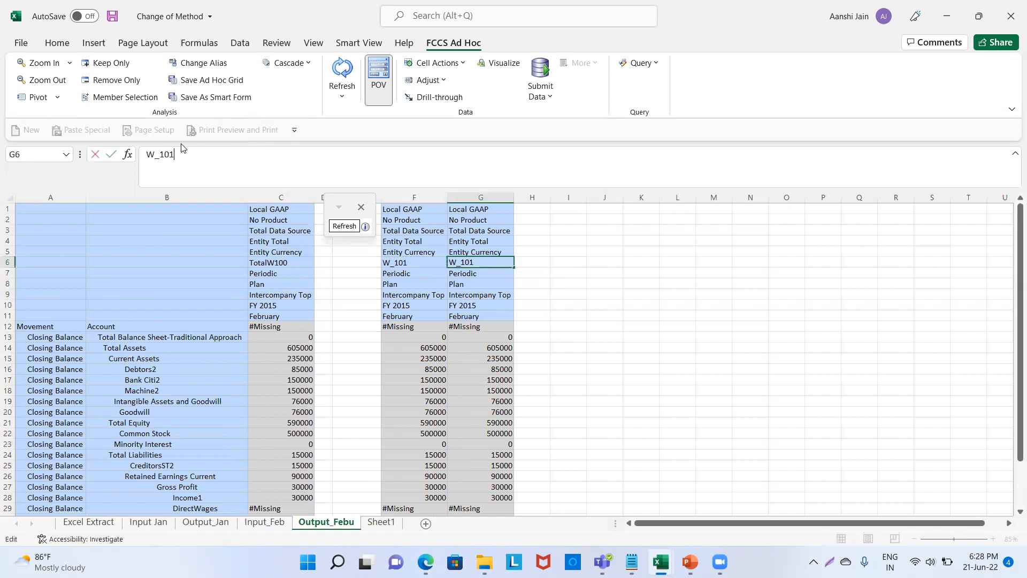
pyautogui.write('2')
pyautogui.press('Return')
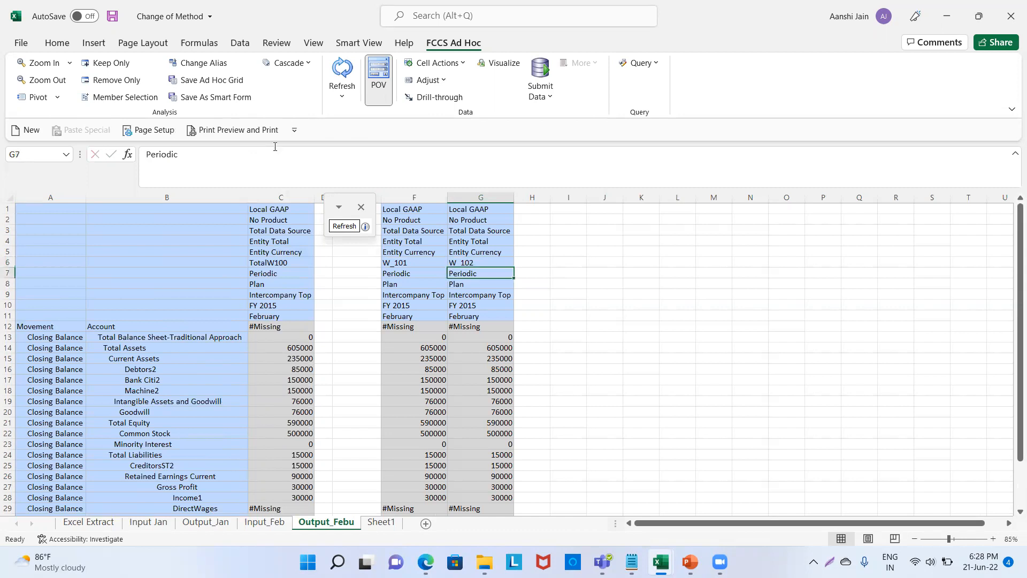
pyautogui.click(343, 72)
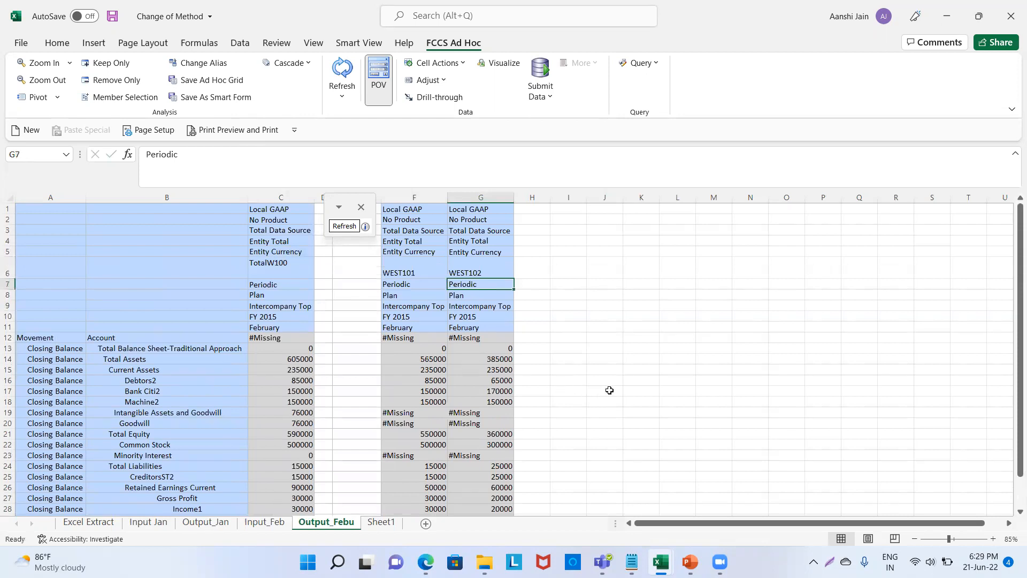
# Compare the Debtors2, Bank Citi2 and Machine2 balances of TotalW100 with those of WEST101 and WEST102.
pyautogui.scroll(-1, 610, 390)
pyautogui.moveTo(424, 353); pyautogui.dragTo(466, 351)
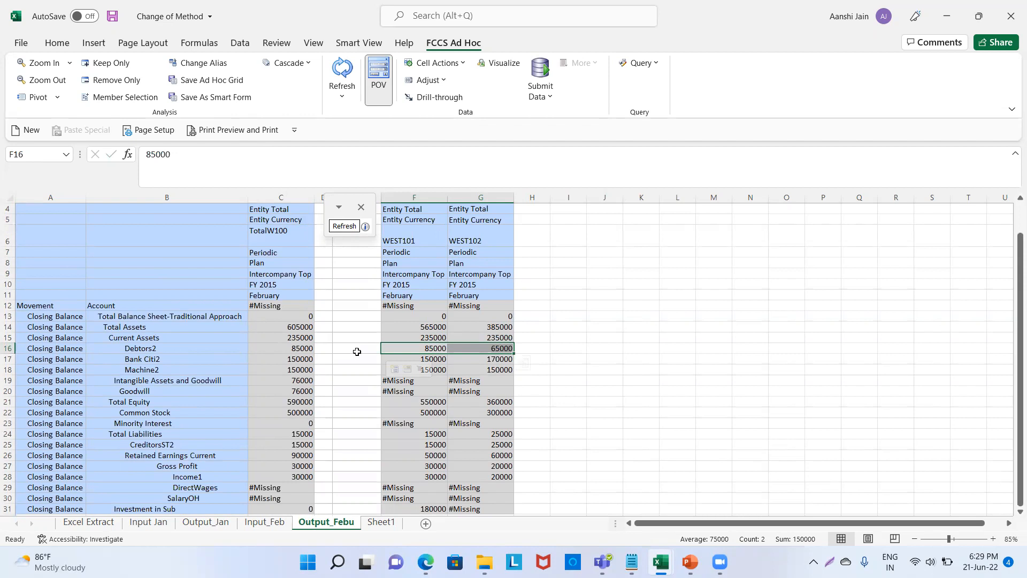
pyautogui.click(292, 350)
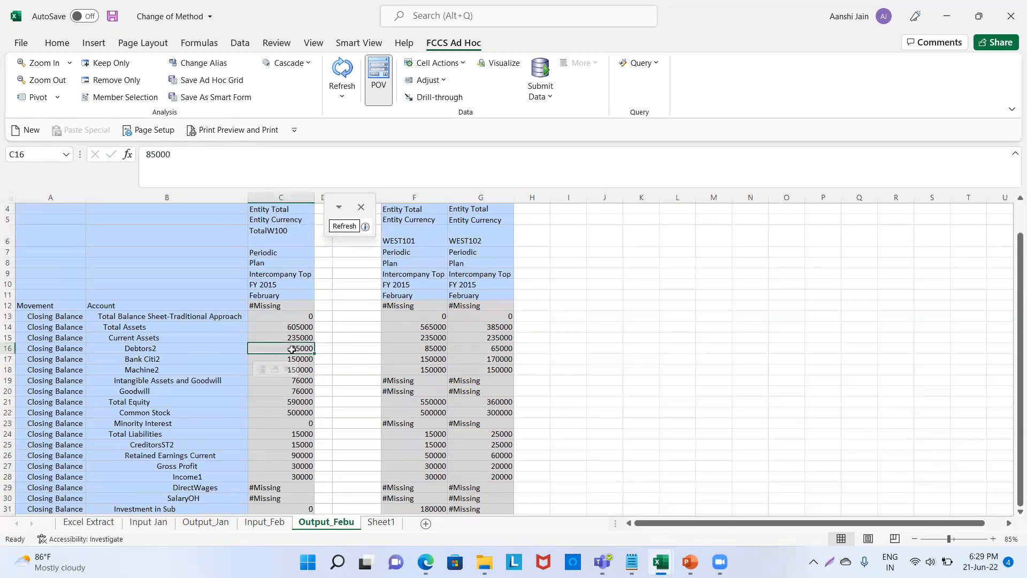
pyautogui.click(401, 349)
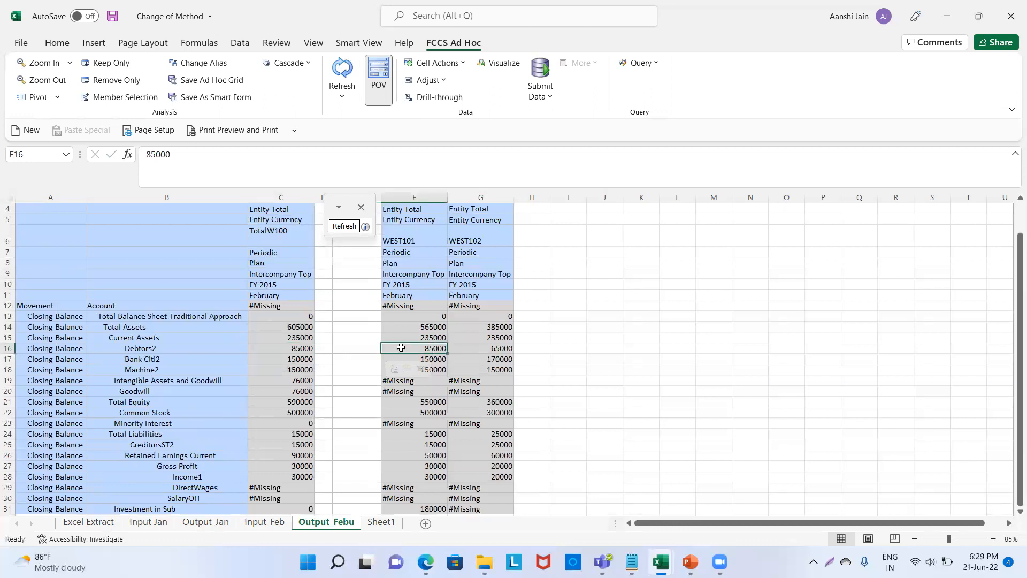
pyautogui.click(416, 360)
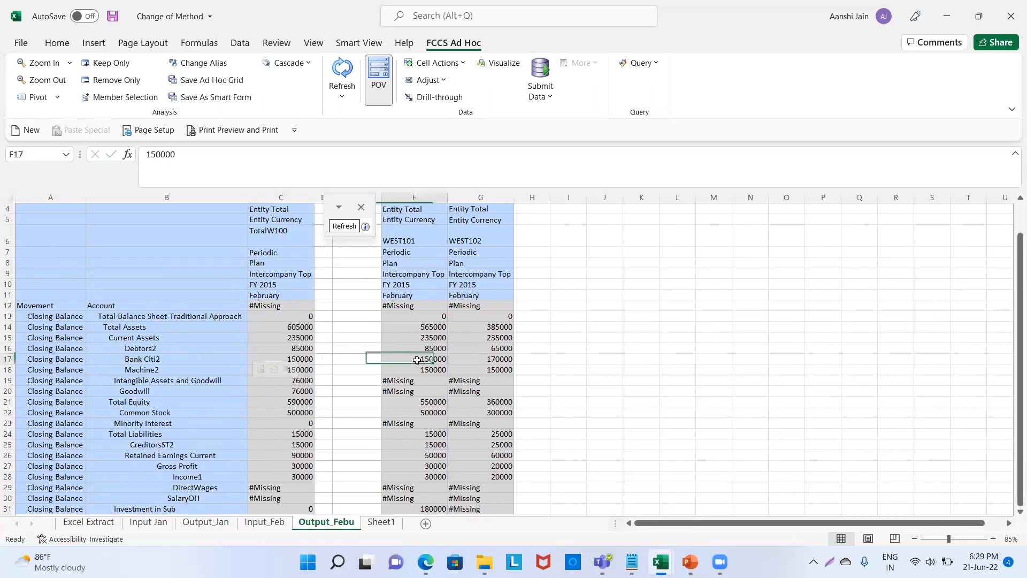
pyautogui.click(303, 362)
pyautogui.click(391, 369)
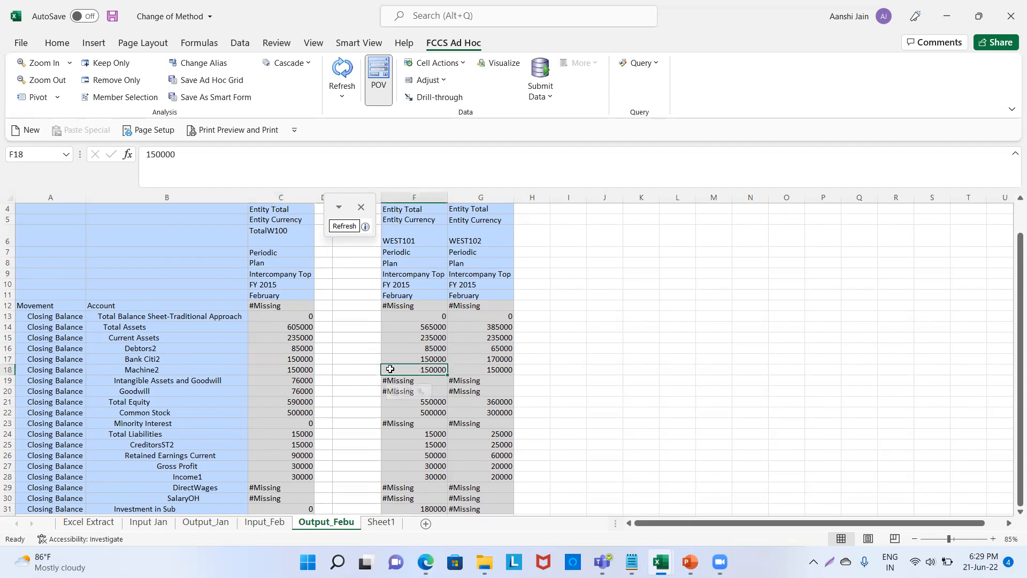
pyautogui.click(309, 369)
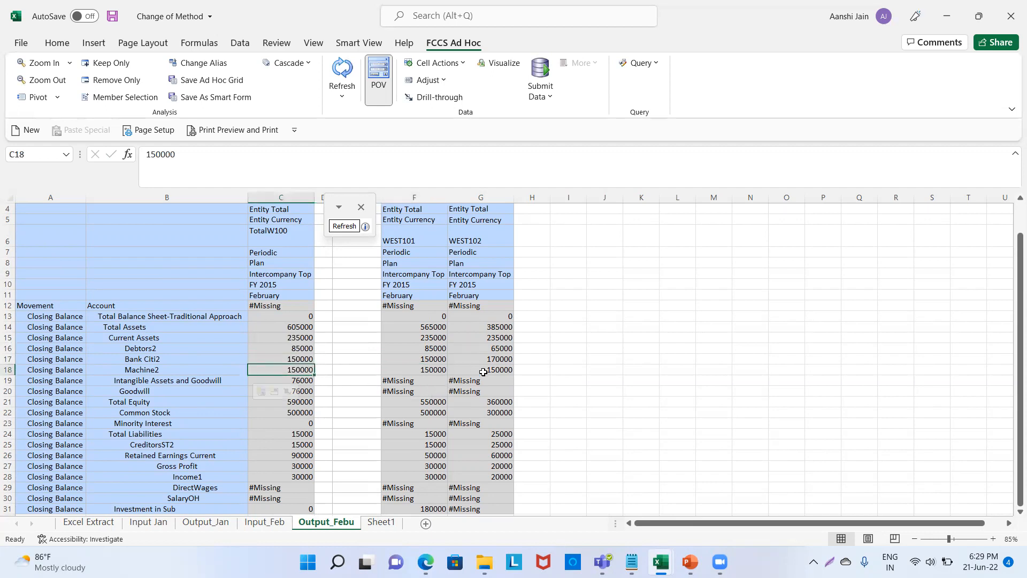
# Compare the Common Stock, Total Liabilities, CreditorsST2, Gross Profit and Income1 balances of TotalW100 with those of WEST101.
pyautogui.scroll(-1, 552, 384)
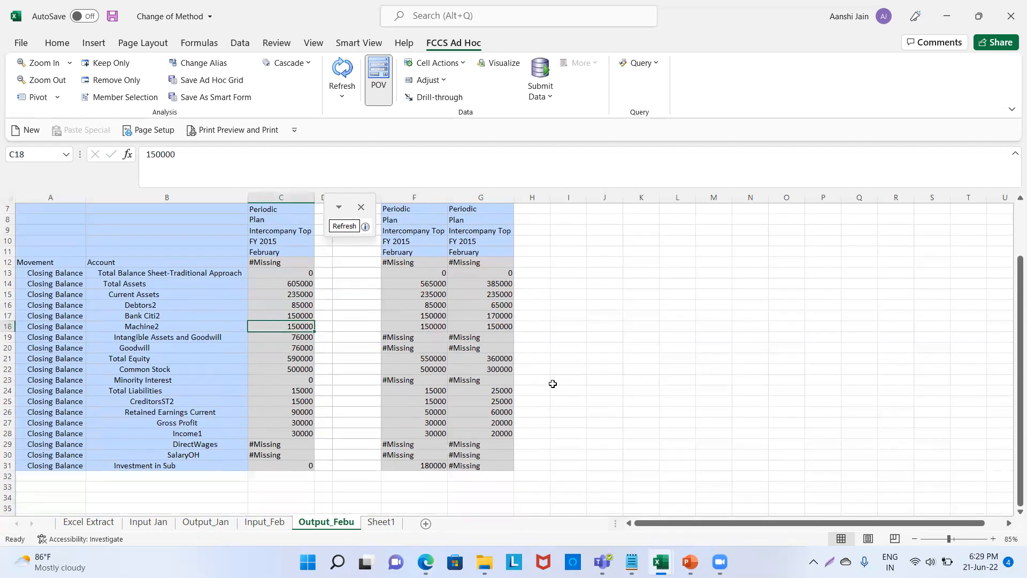
pyautogui.click(424, 370)
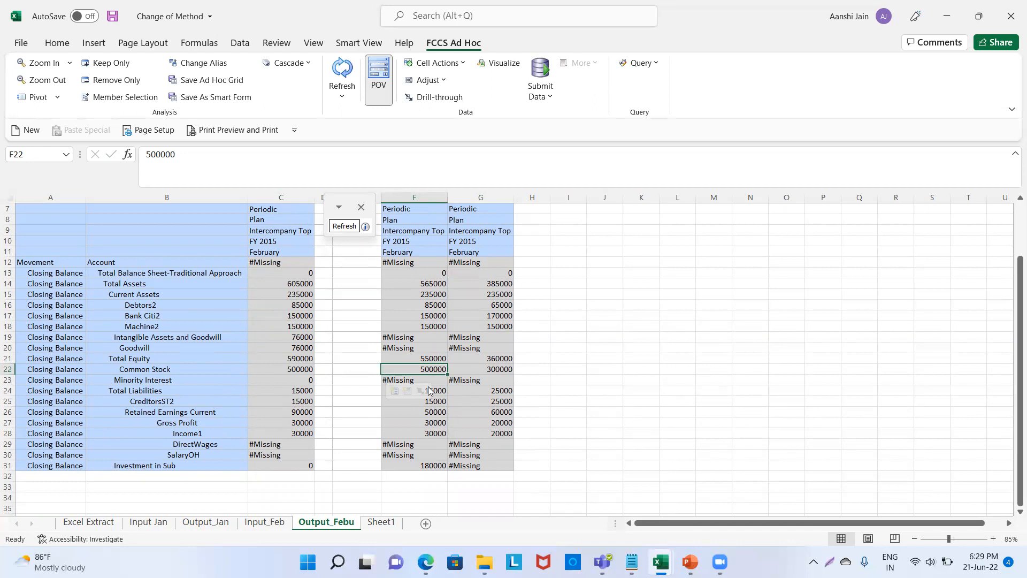
pyautogui.click(718, 418)
pyautogui.click(394, 394)
pyautogui.click(300, 393)
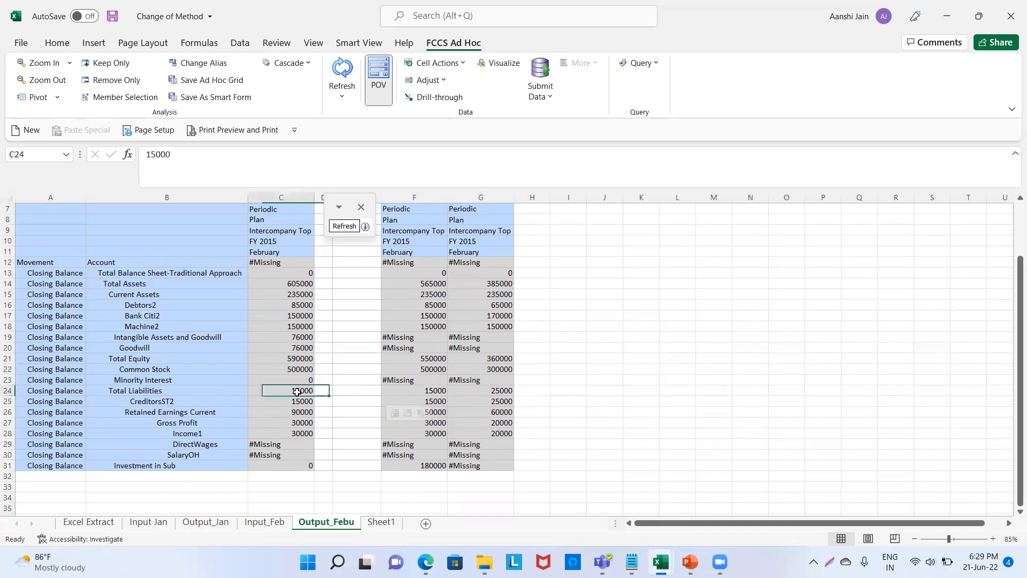
pyautogui.click(428, 402)
pyautogui.click(277, 404)
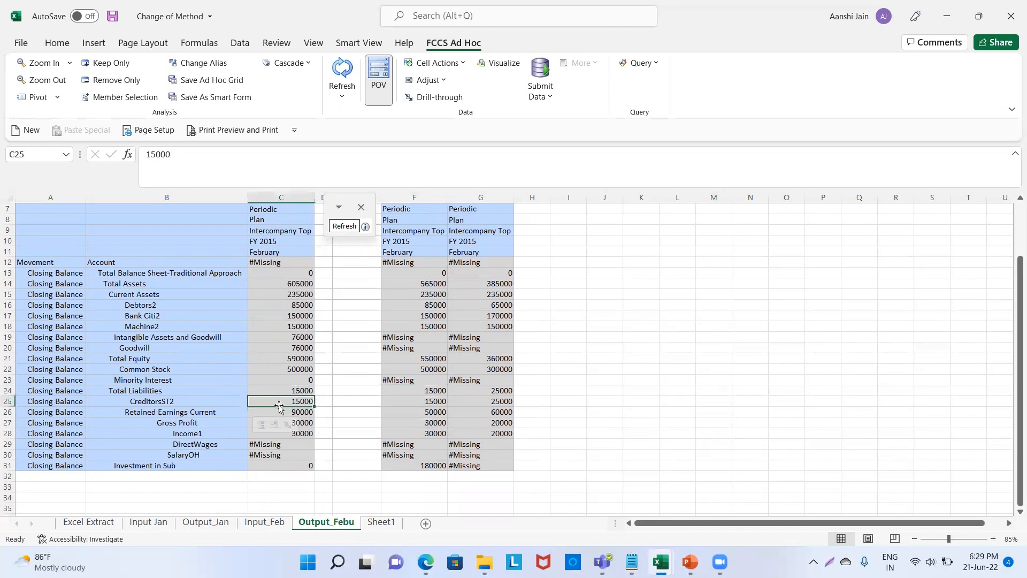
pyautogui.click(436, 424)
pyautogui.click(292, 424)
pyautogui.click(409, 433)
pyautogui.click(297, 436)
pyautogui.click(734, 425)
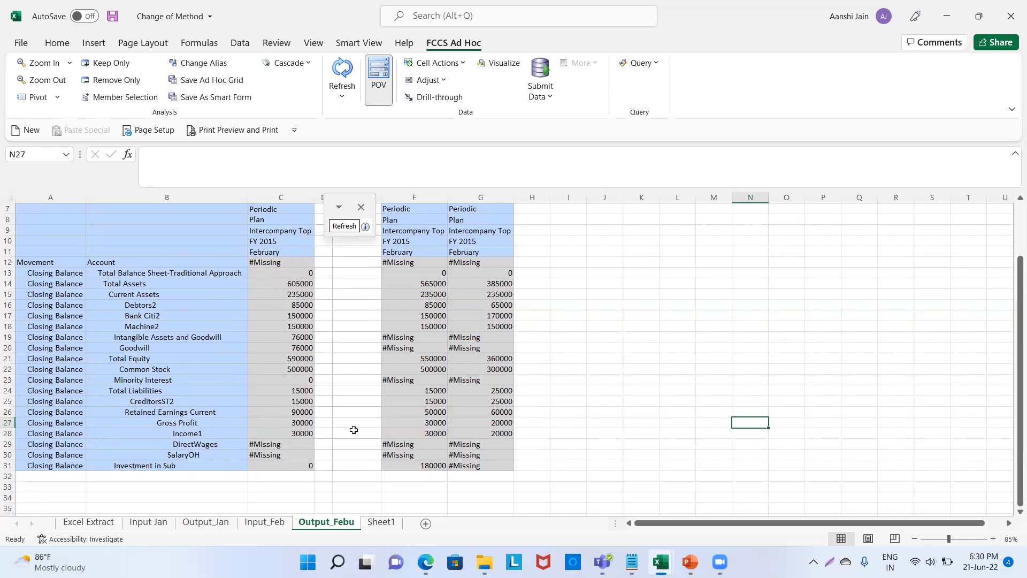
# Highlight the TotalW100 Goodwill, Minority Interest and Retained Earnings Current values in C20, C23 and C26 in yellow.
pyautogui.click(295, 347)
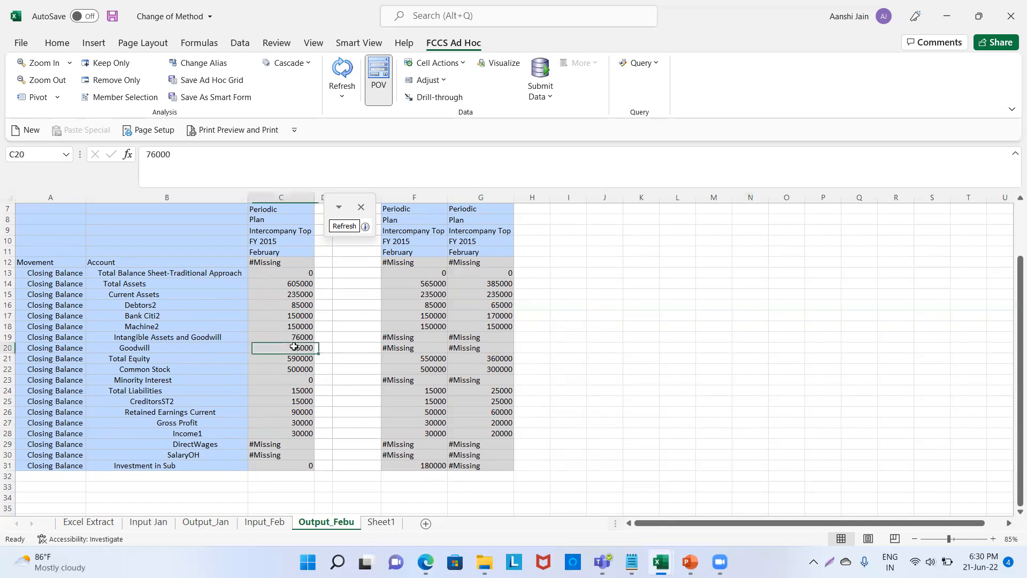
pyautogui.click(58, 44)
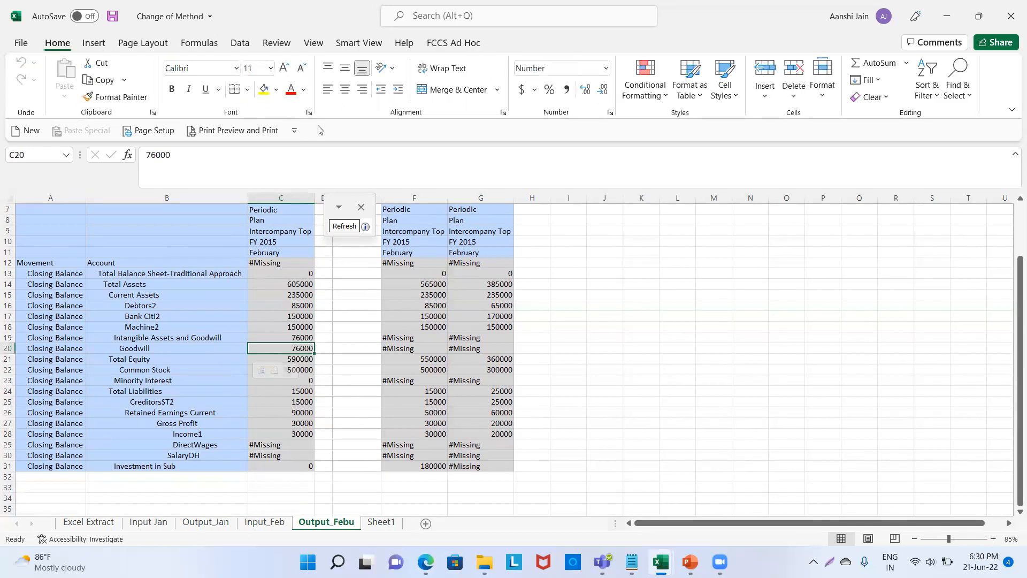
pyautogui.click(263, 90)
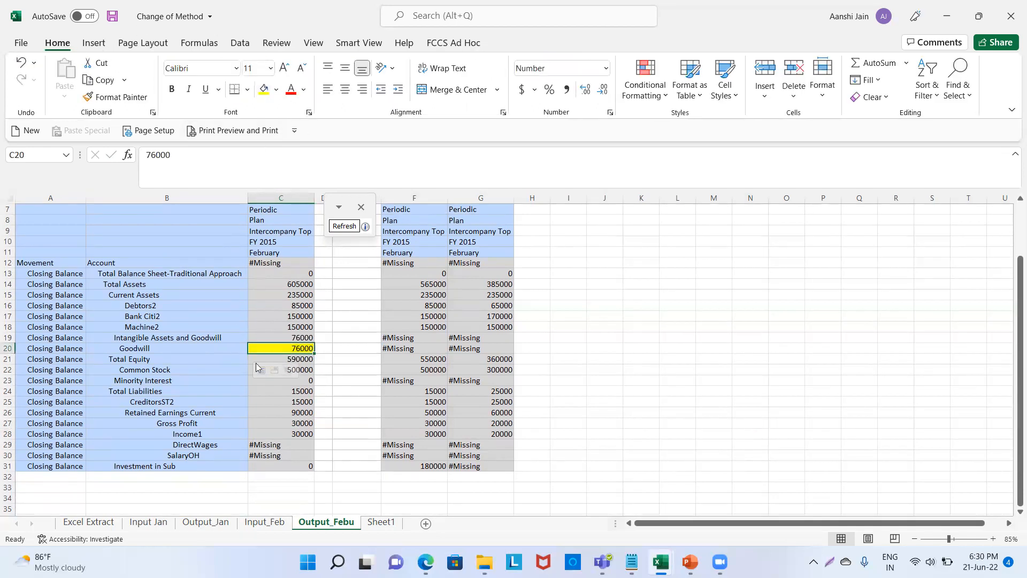
pyautogui.click(293, 380)
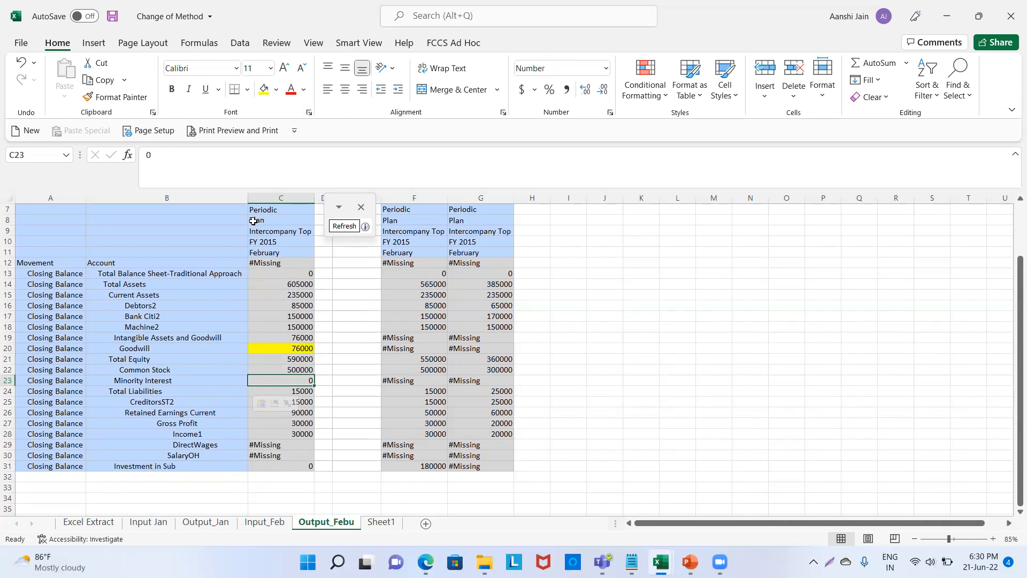
pyautogui.click(263, 89)
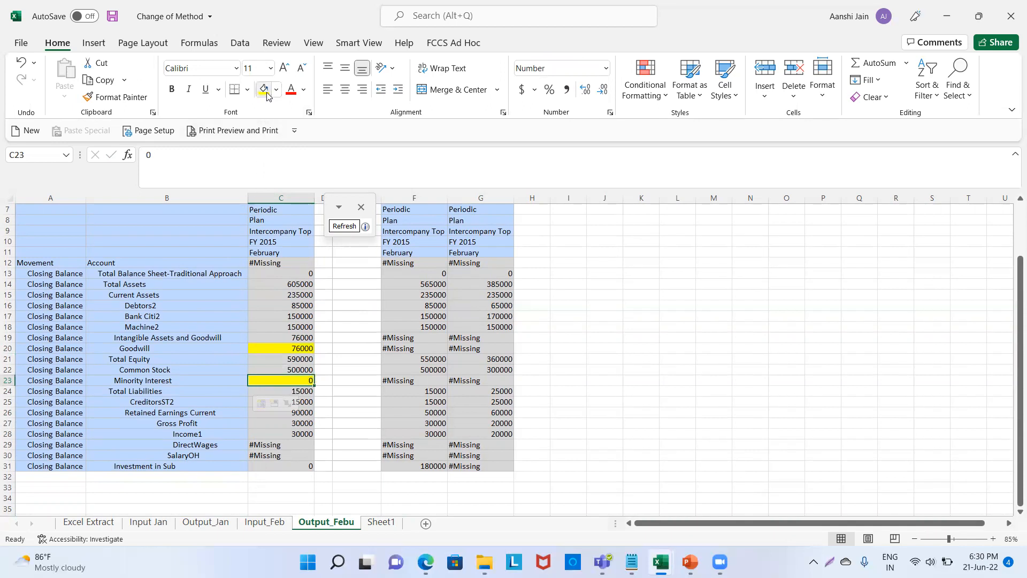
pyautogui.click(293, 414)
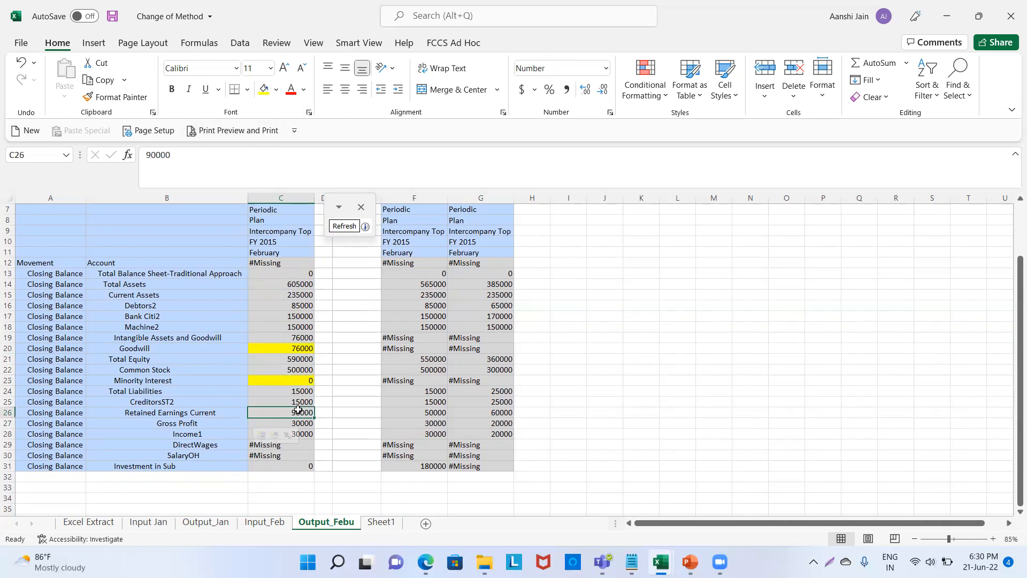
pyautogui.click(262, 90)
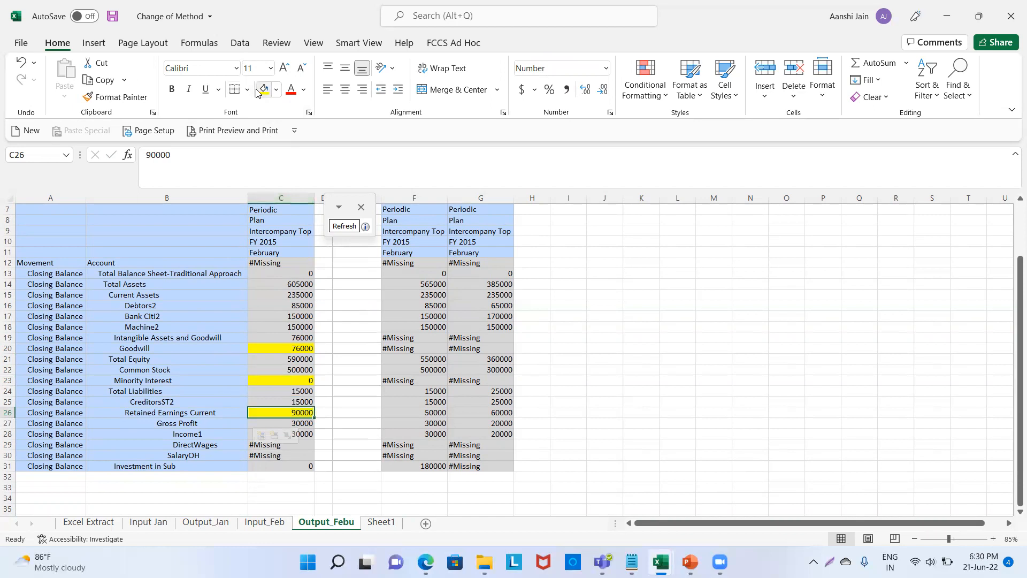
# Copy the goodwill and retained earnings calculation template F3:G17 from Sheet1 to Output_Febu, starting at cell A36.
pyautogui.scroll(2, 277, 320)
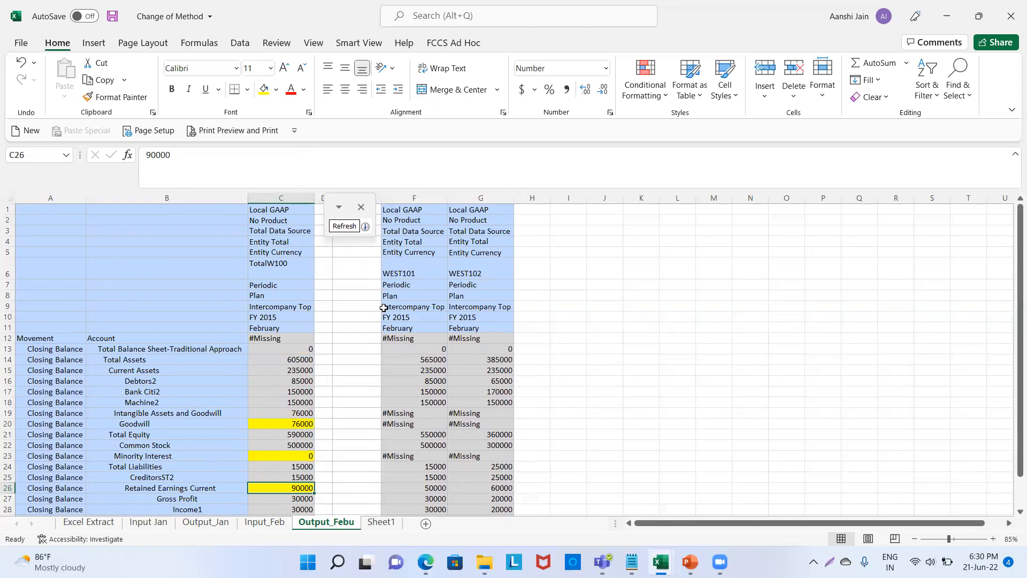
pyautogui.scroll(-1, 366, 285)
pyautogui.scroll(-4, 366, 284)
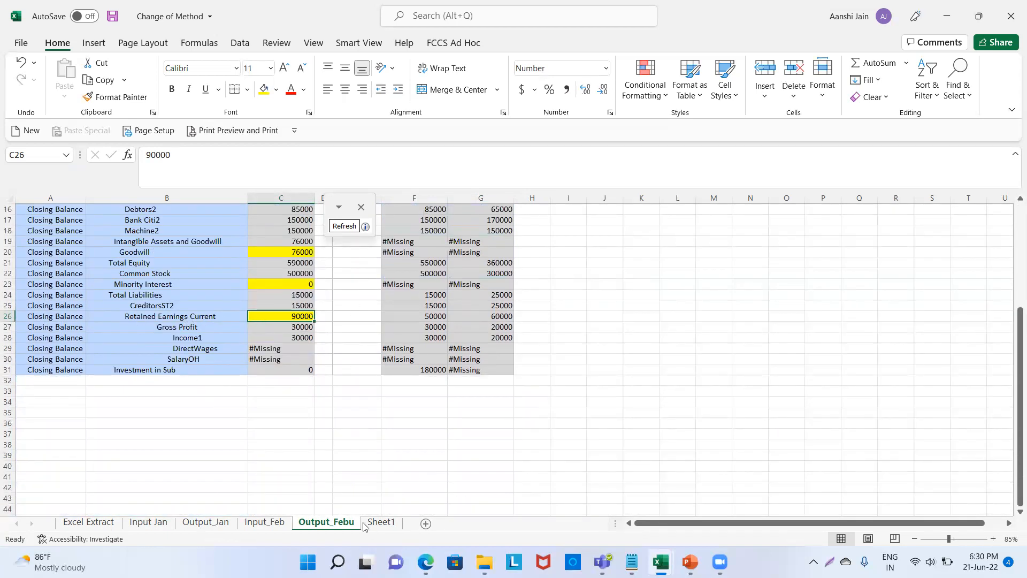
pyautogui.click(380, 522)
pyautogui.moveTo(299, 242); pyautogui.dragTo(335, 415)
pyautogui.hotkey('ctrl', 'c')
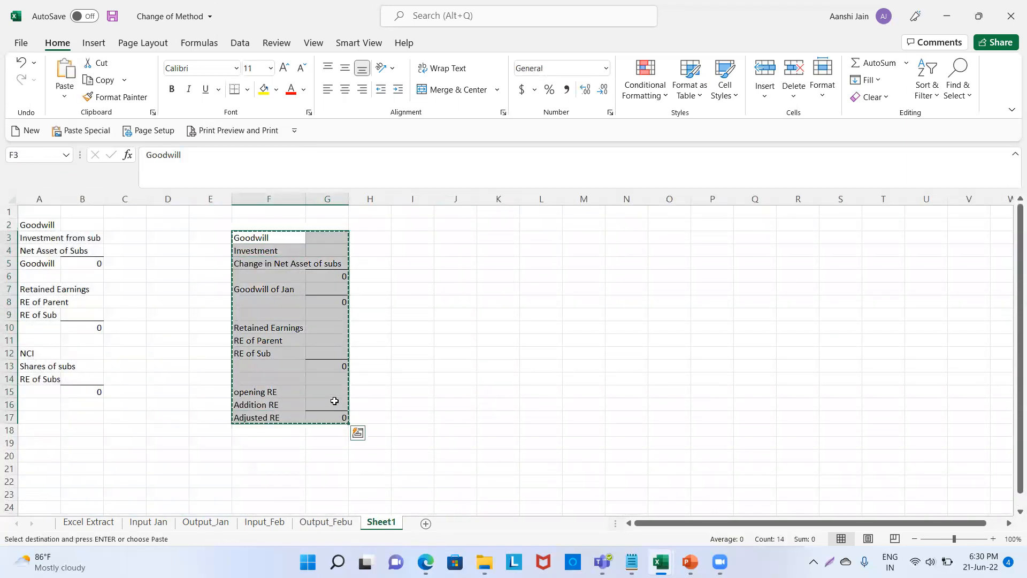
pyautogui.click(326, 522)
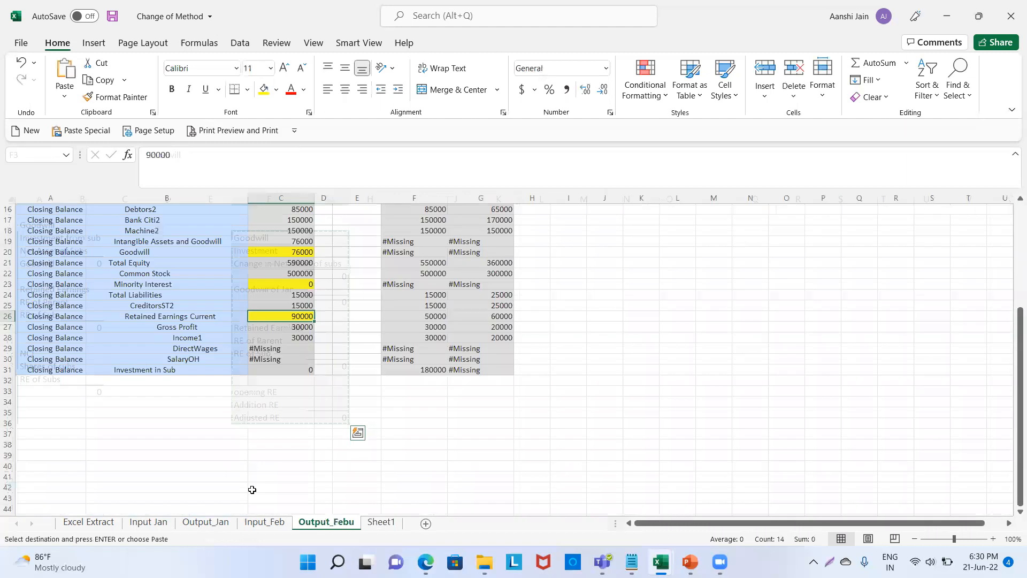
pyautogui.click(43, 420)
pyautogui.hotkey('ctrl', 'v')
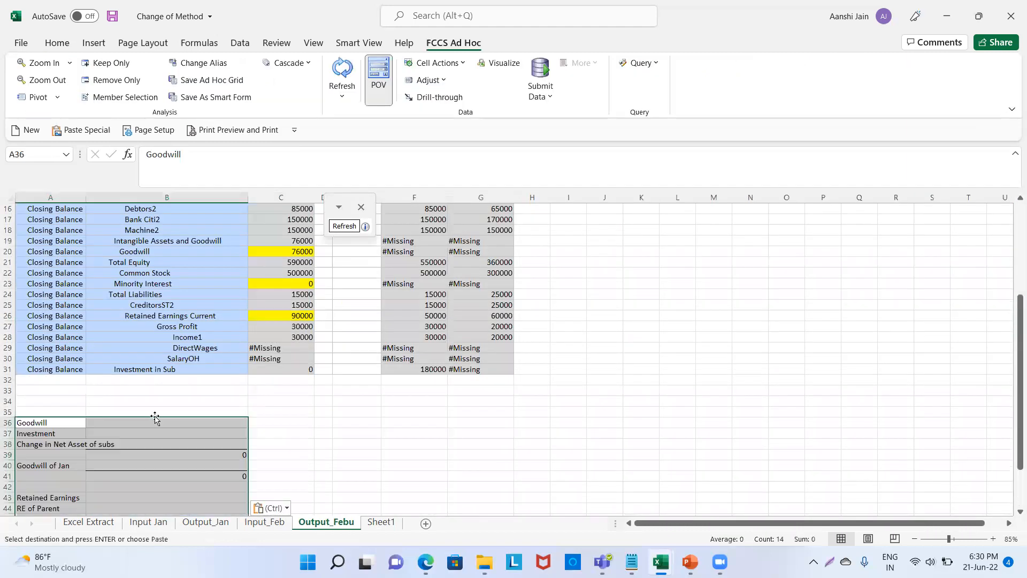
pyautogui.click(390, 454)
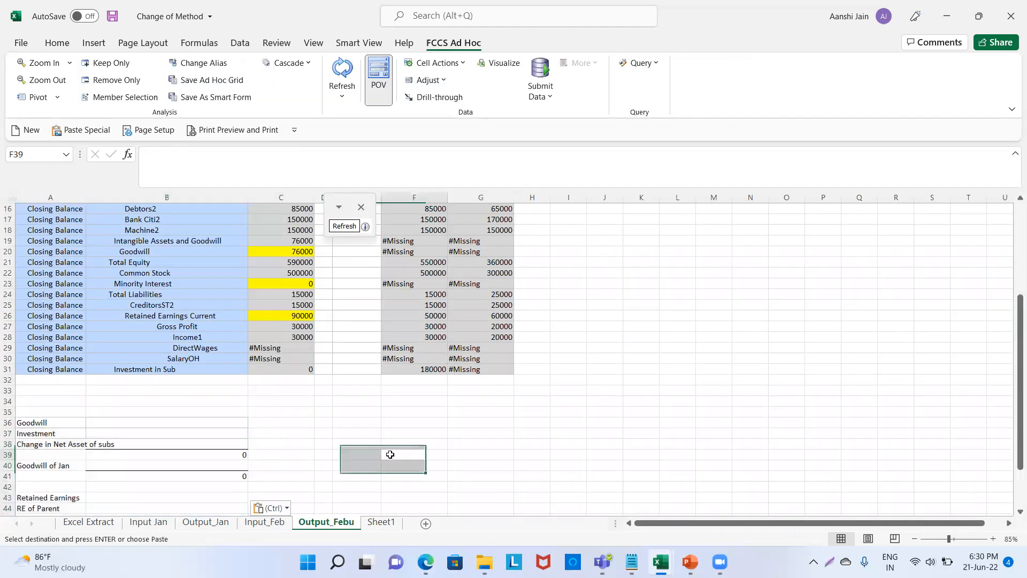
# Enter -20000 as the Investment amount in B37 of the goodwill calculation.
pyautogui.click(184, 433)
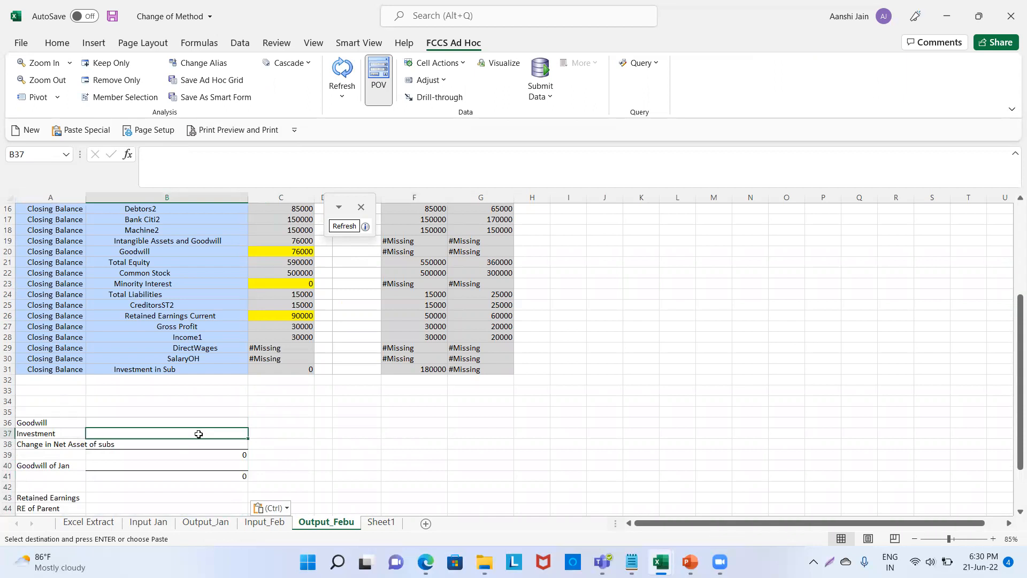
pyautogui.write('-20000')
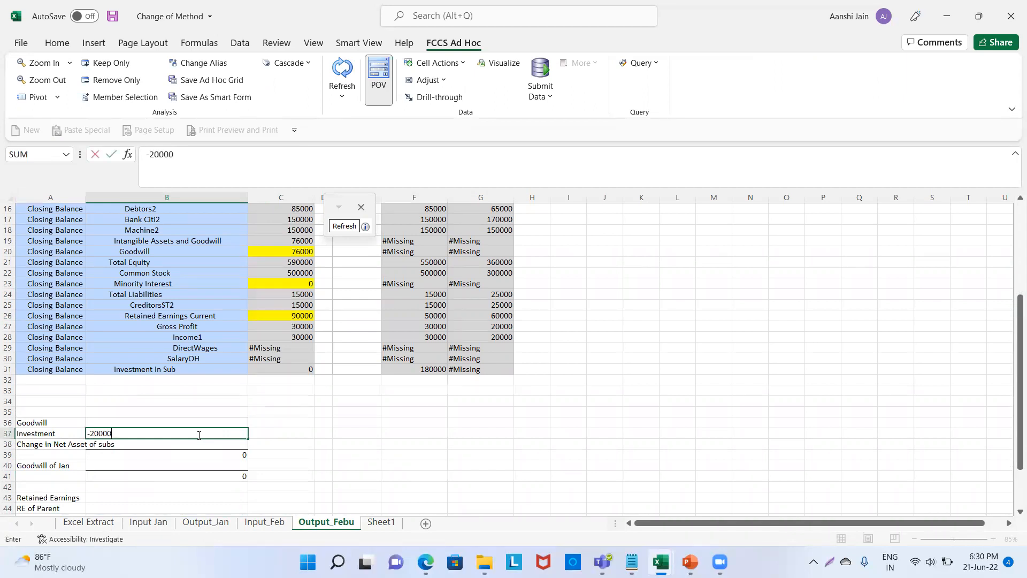
pyautogui.press('Return')
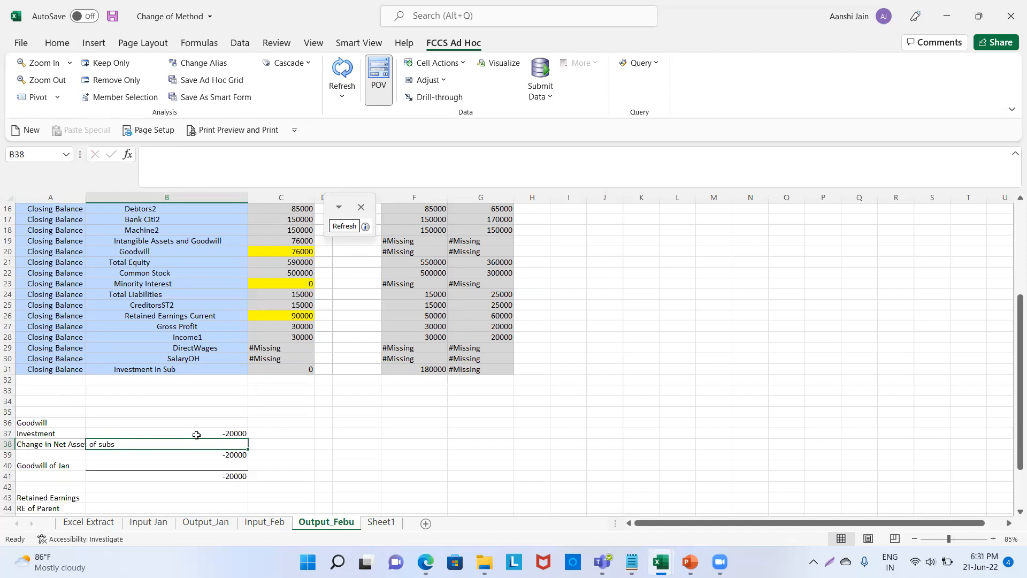
# Shorten the label in A38 of the goodwill calculation to "Net Asset of subs".
pyautogui.click(47, 446)
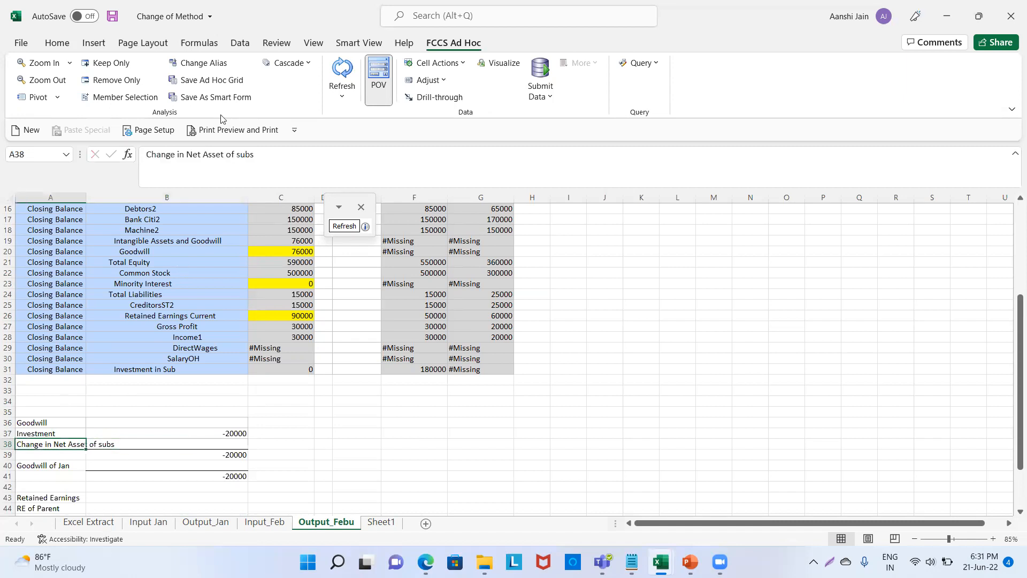
pyautogui.click(184, 156)
pyautogui.press('BackSpace')
pyautogui.press('BackSpace')
pyautogui.press('BackSpace')
pyautogui.press('BackSpace')
pyautogui.press('BackSpace')
pyautogui.press('BackSpace')
pyautogui.press('BackSpace')
pyautogui.press('BackSpace')
pyautogui.press('BackSpace')
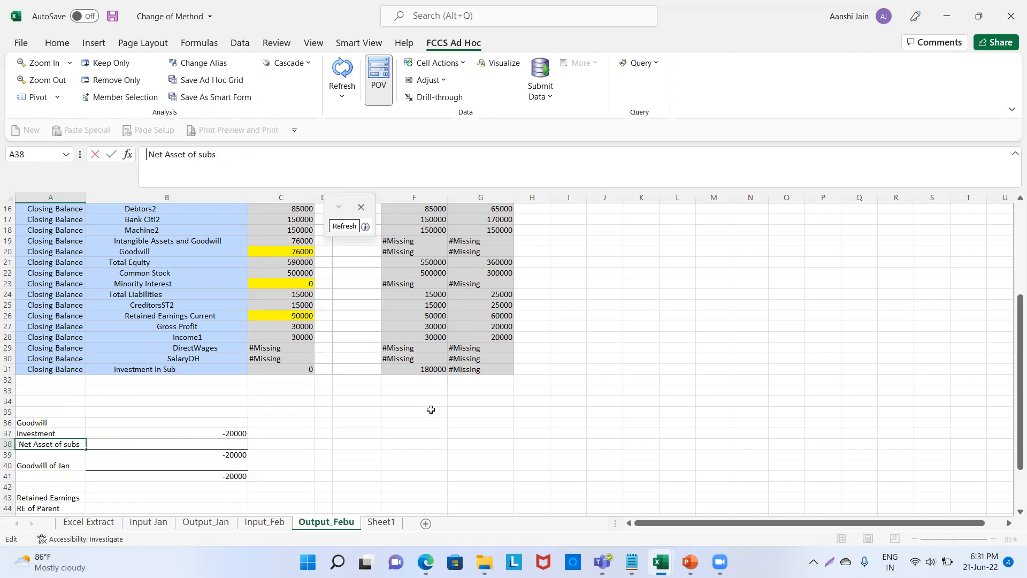
pyautogui.click(412, 413)
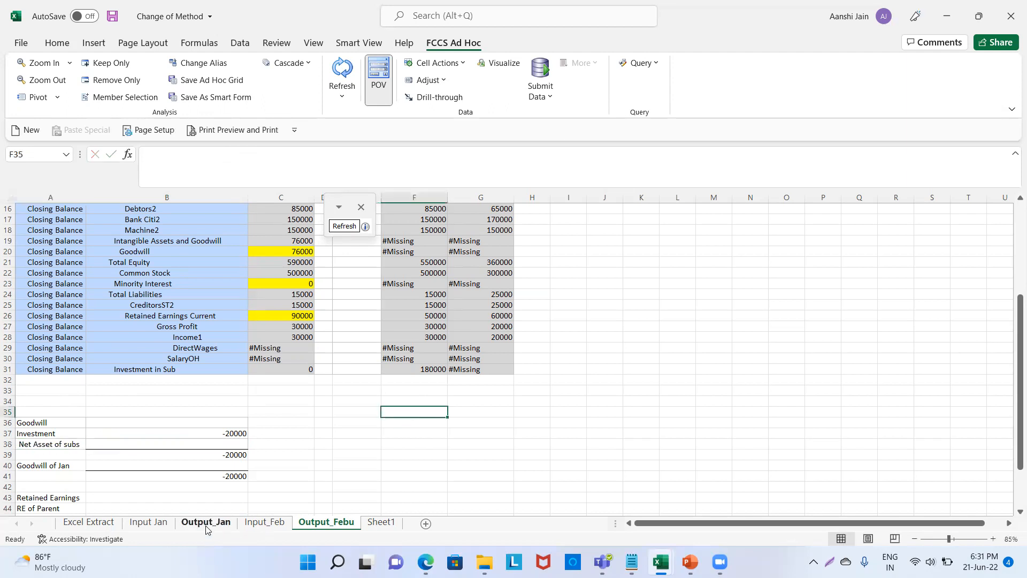
# Enter 120000 as the Net Asset of subs amount in B38.
pyautogui.click(218, 442)
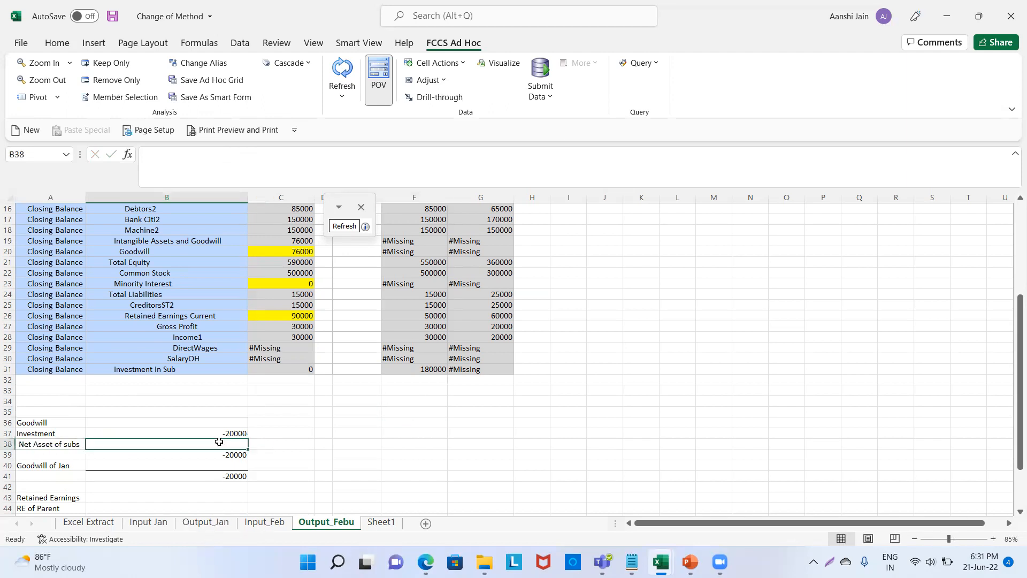
pyautogui.write('120000')
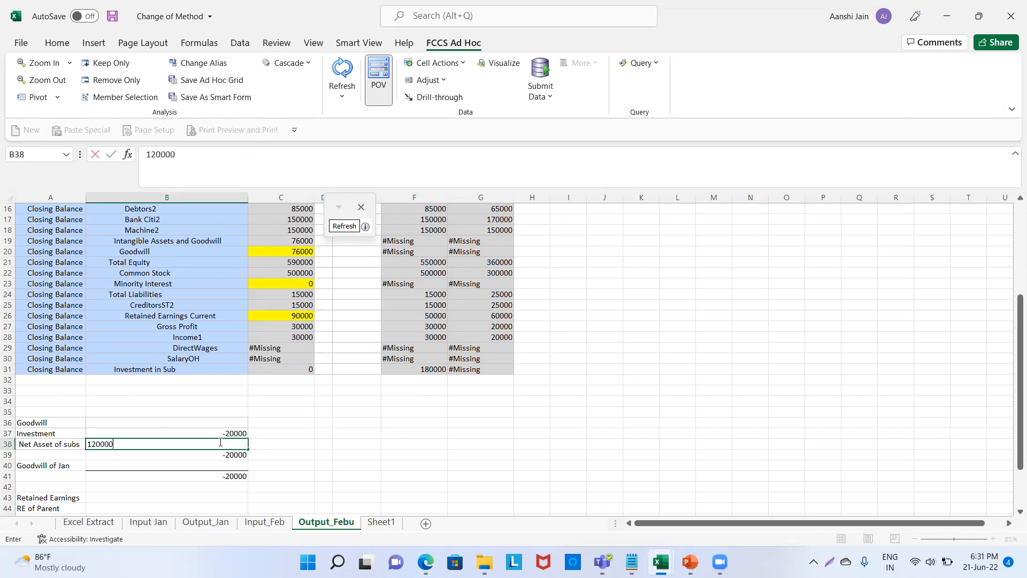
pyautogui.press('Return')
# Look up the January goodwill in C20 of Output_Jan and enter -40000 as Goodwill of Jan in B40 of Output_Febu.
pyautogui.click(220, 464)
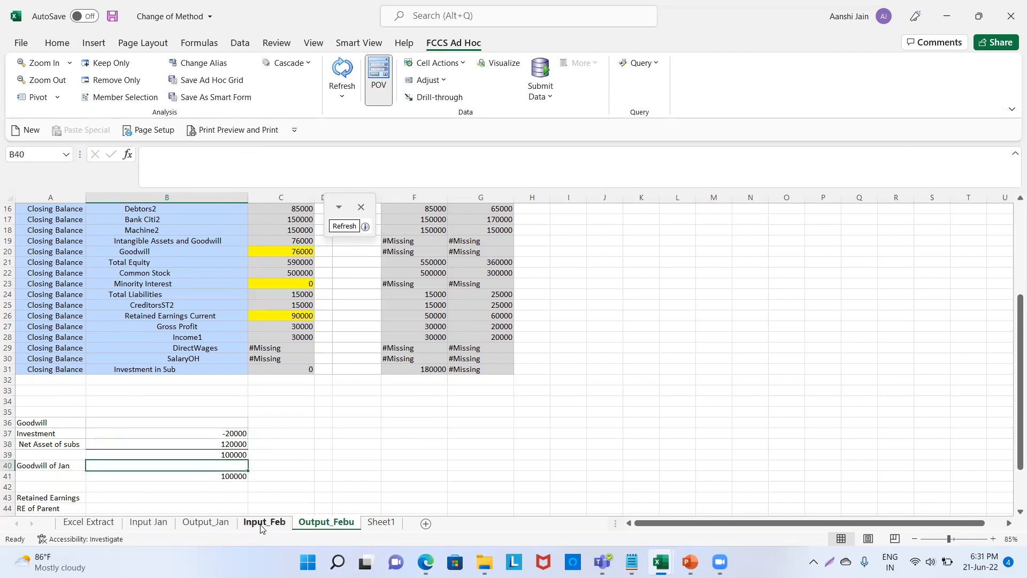
pyautogui.click(216, 523)
pyautogui.click(273, 422)
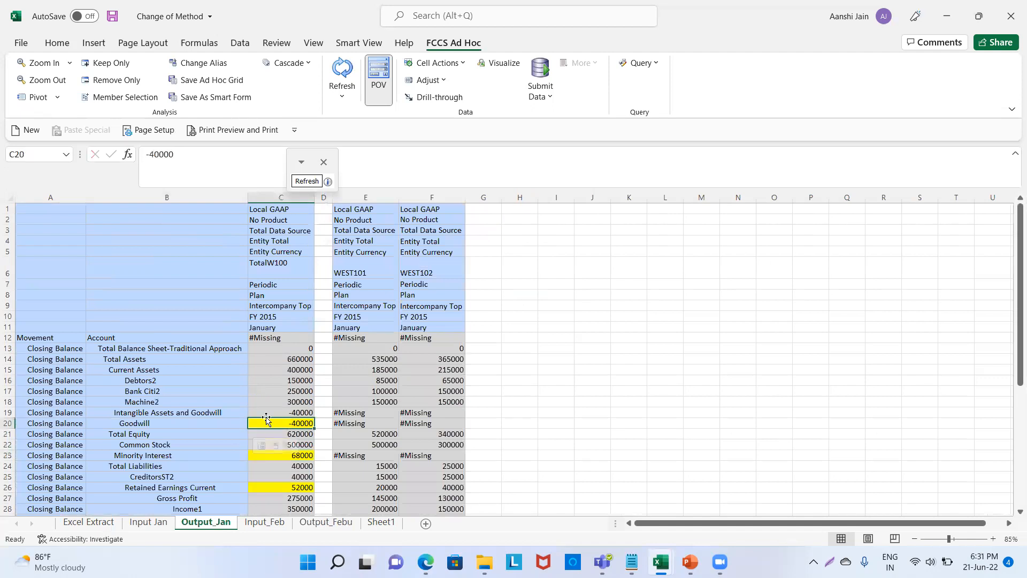
pyautogui.click(336, 523)
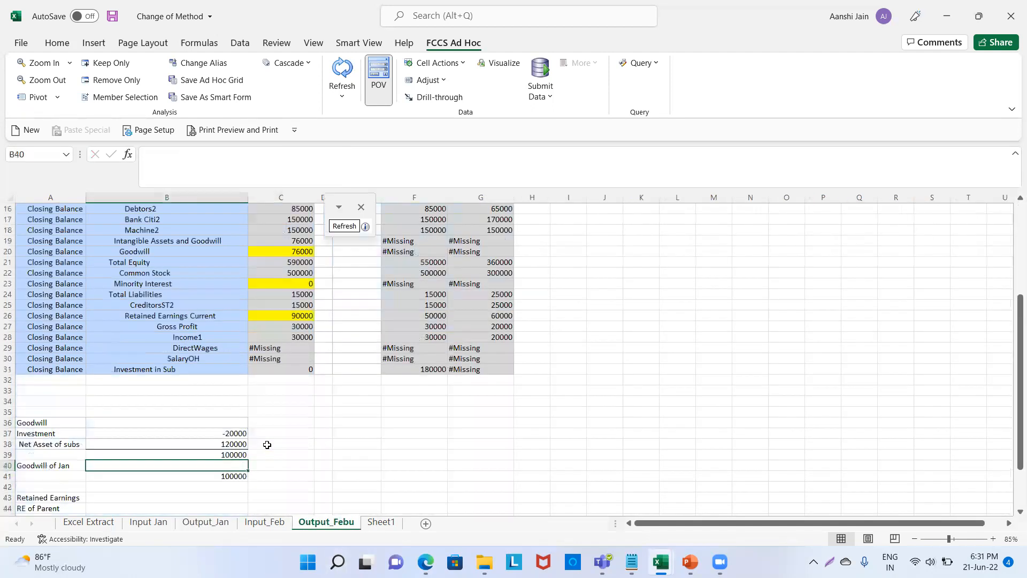
pyautogui.write('-40000')
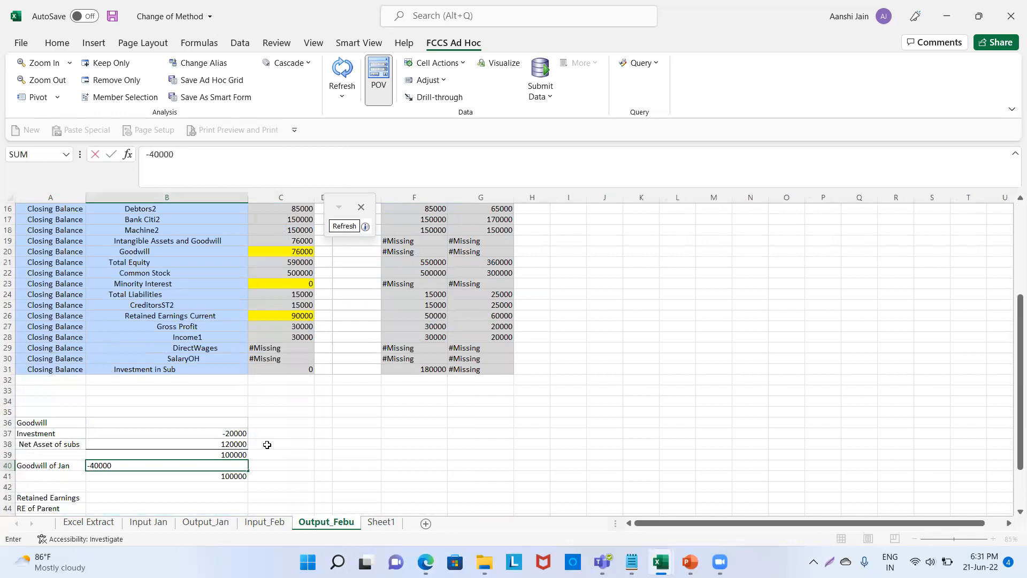
pyautogui.press('Return')
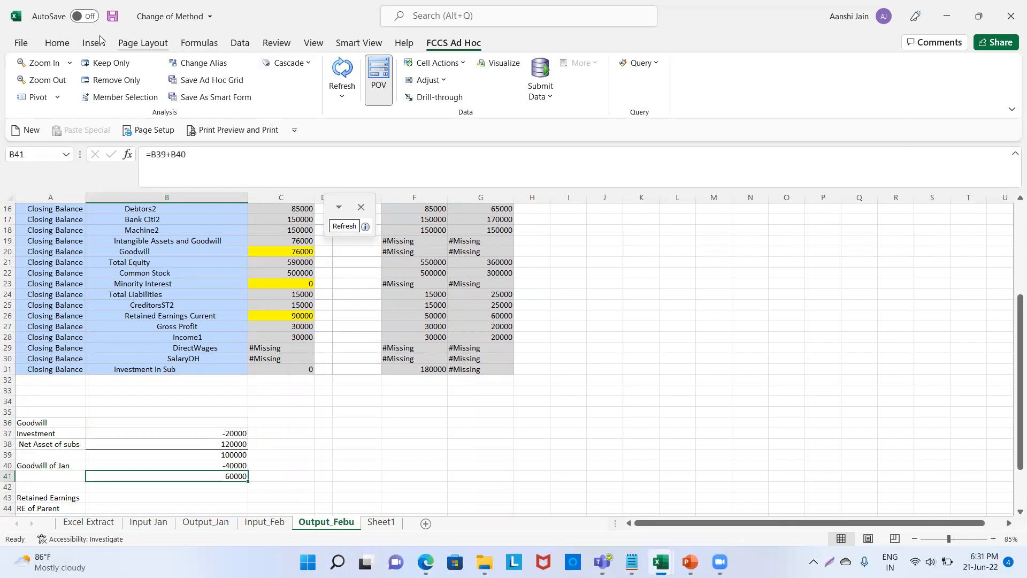
# Refresh the February ad hoc grid on Output_Febu.
pyautogui.click(355, 250)
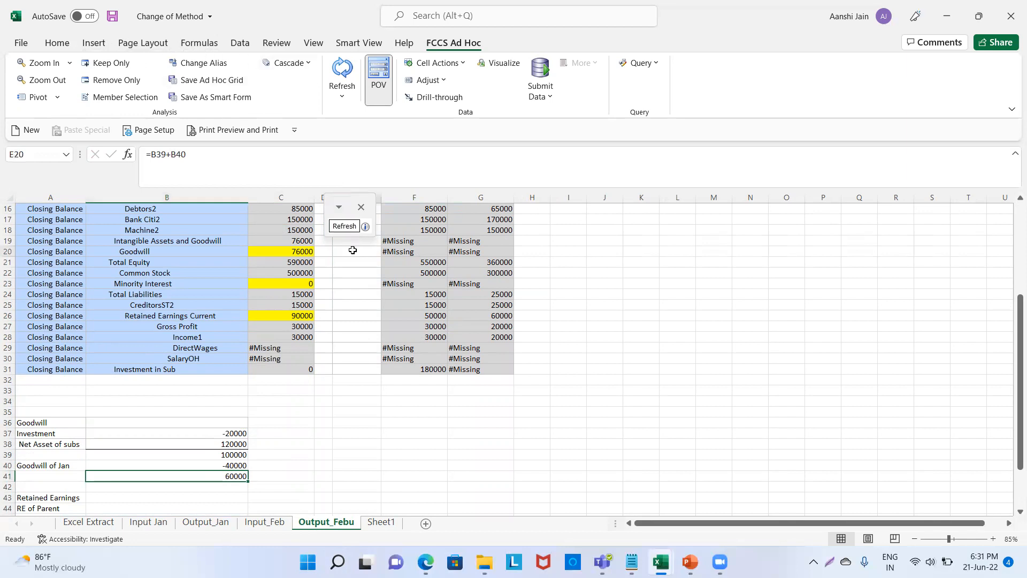
pyautogui.click(342, 69)
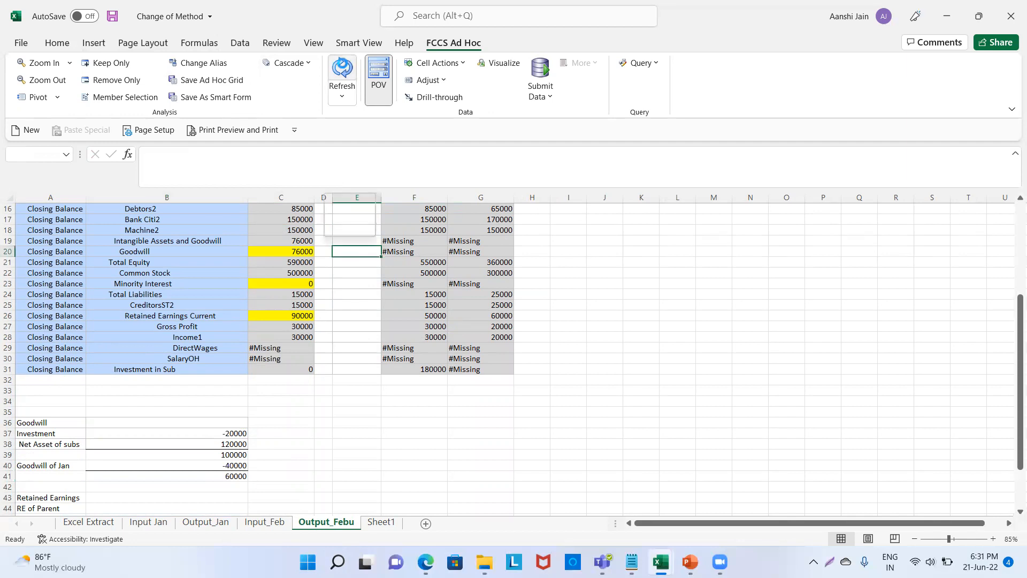
pyautogui.click(566, 329)
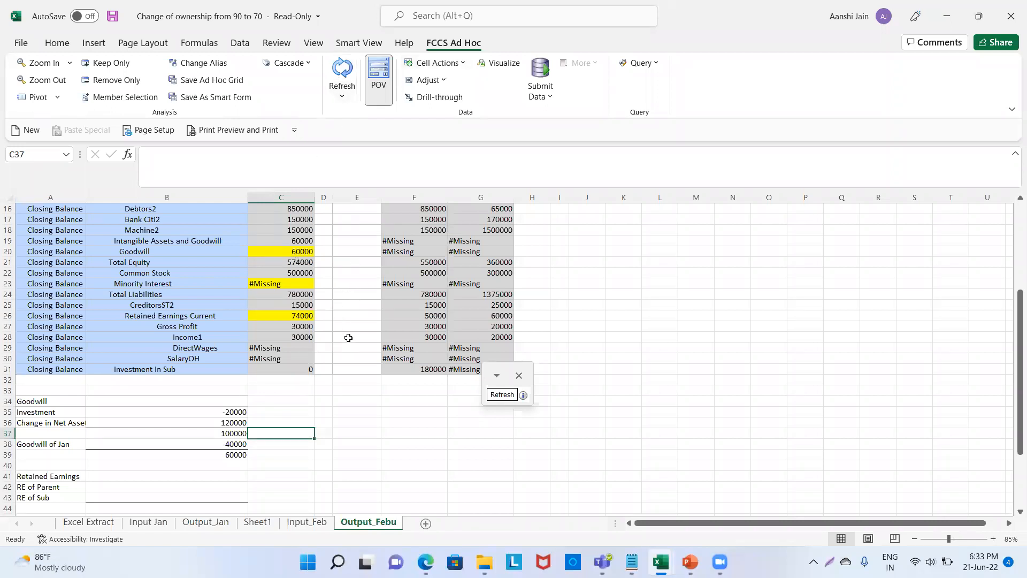
# Compare the consolidated February Goodwill in C20 with the result of the goodwill calculation below the grid.
pyautogui.scroll(-1, 359, 363)
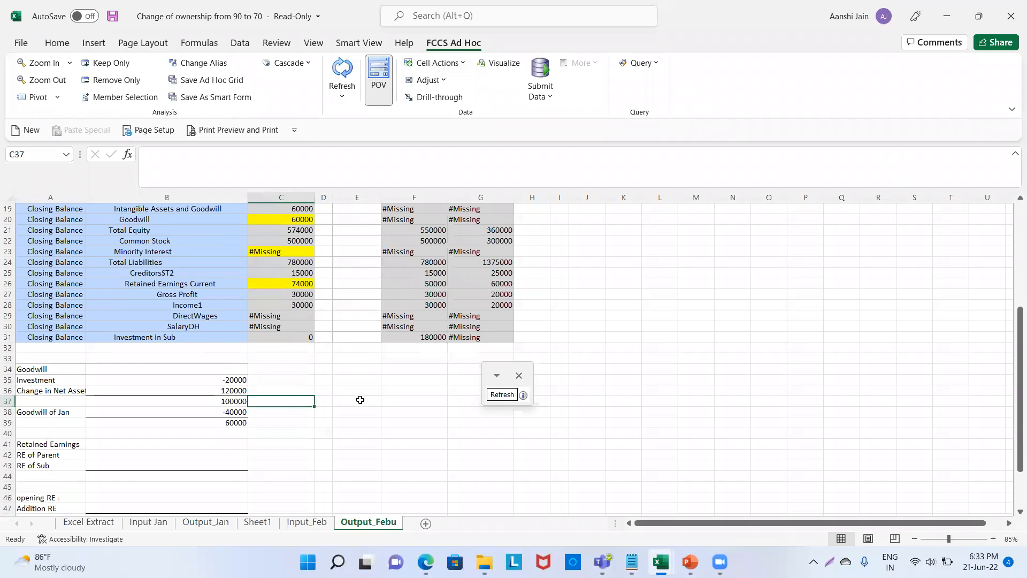
pyautogui.scroll(-1, 335, 294)
pyautogui.scroll(4, 335, 316)
pyautogui.click(308, 316)
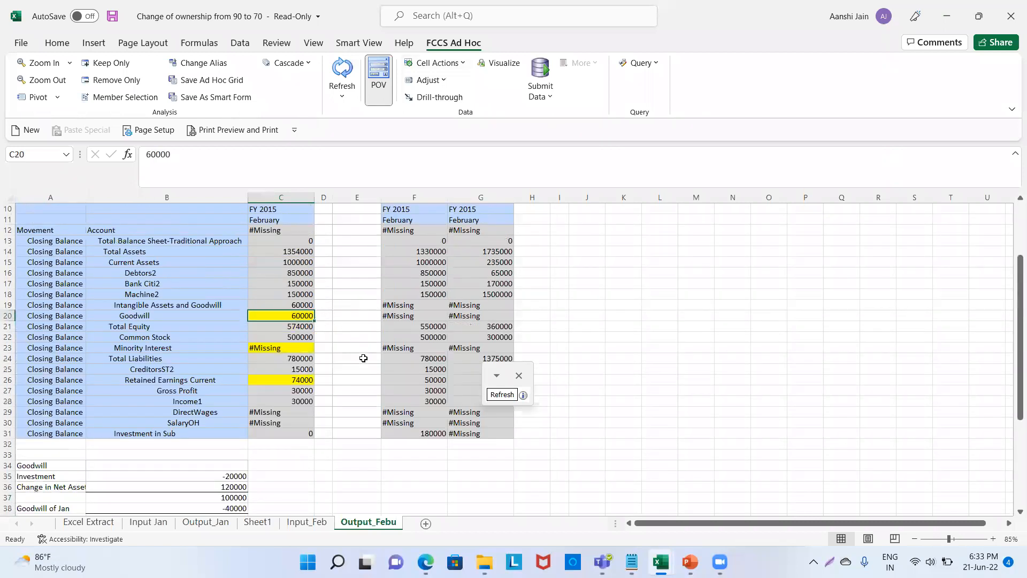
pyautogui.scroll(-2, 363, 357)
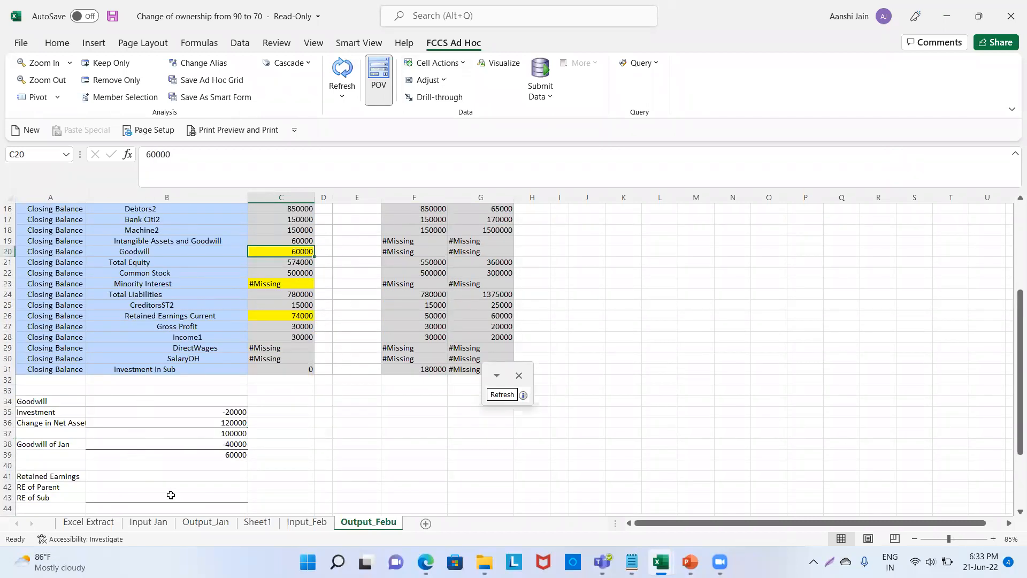
# Enter 50000 as RE of Parent in B42, taken from the Retained Earnings Current row of WEST101.
pyautogui.click(166, 489)
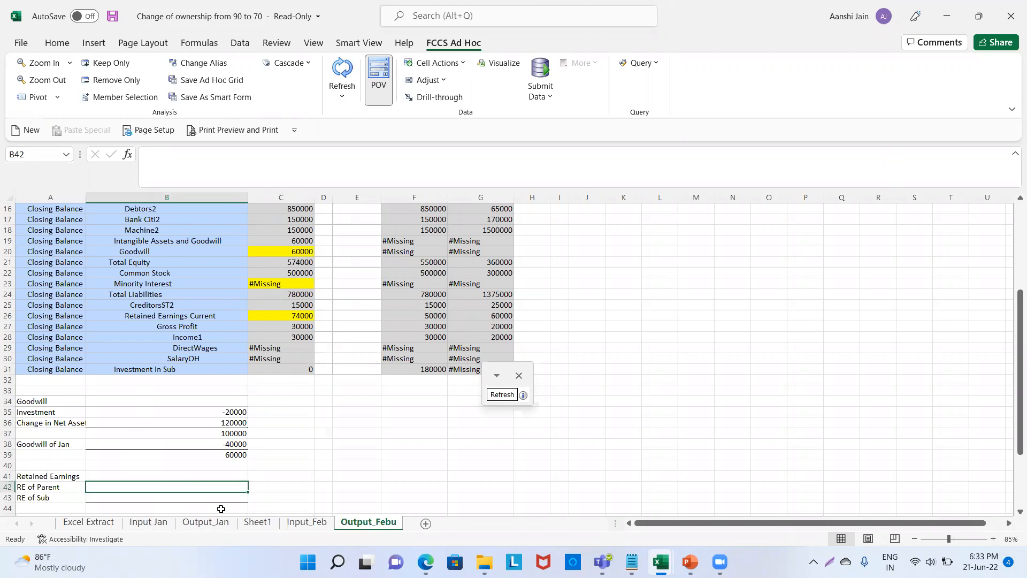
pyautogui.click(393, 329)
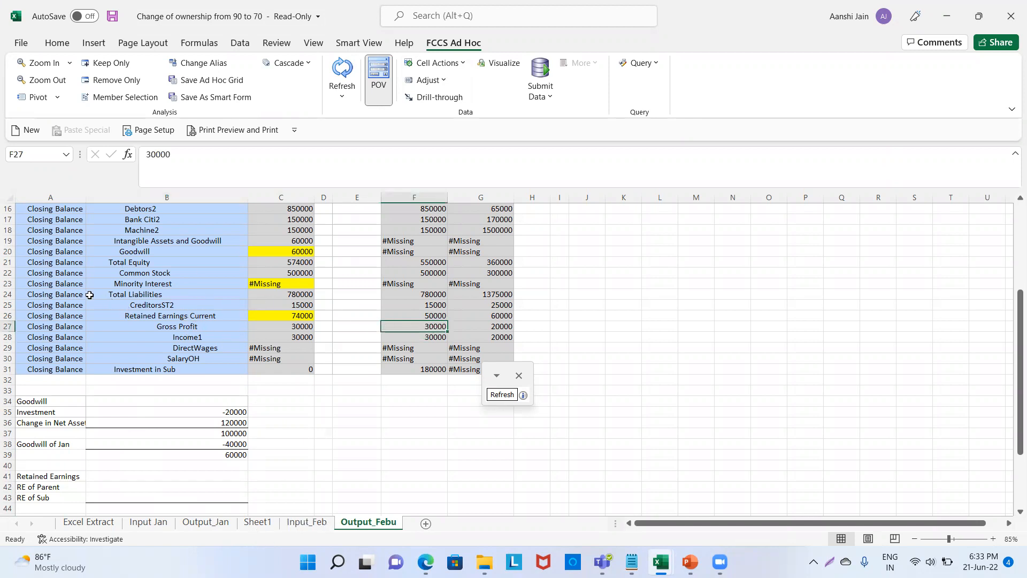
pyautogui.click(8, 316)
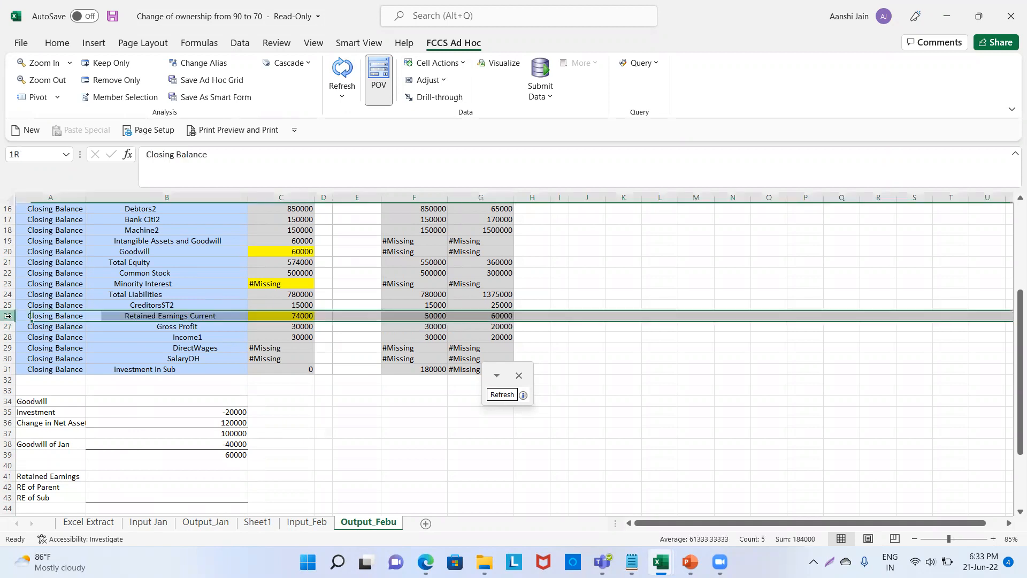
pyautogui.click(142, 477)
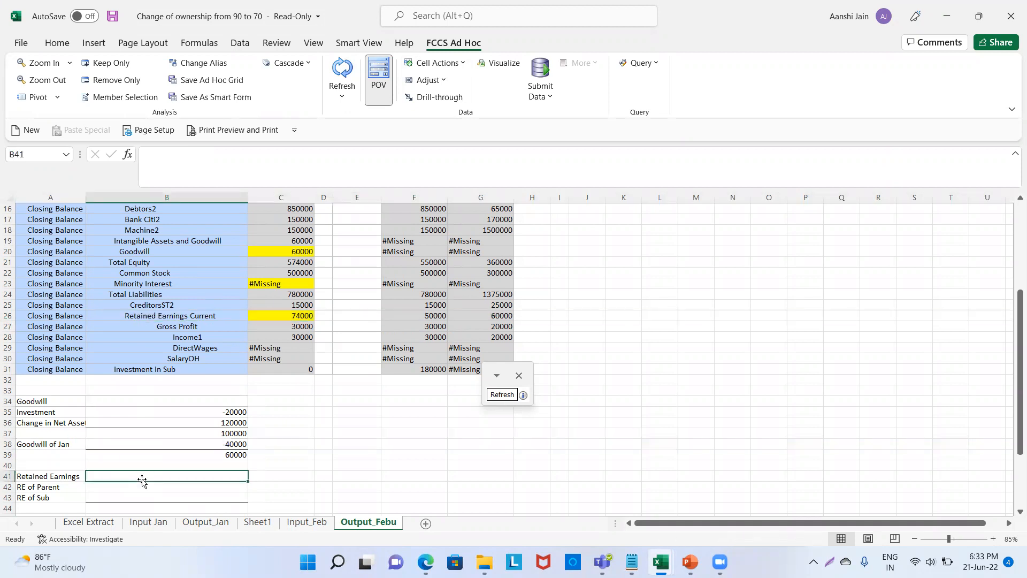
pyautogui.click(141, 487)
pyautogui.write('5000')
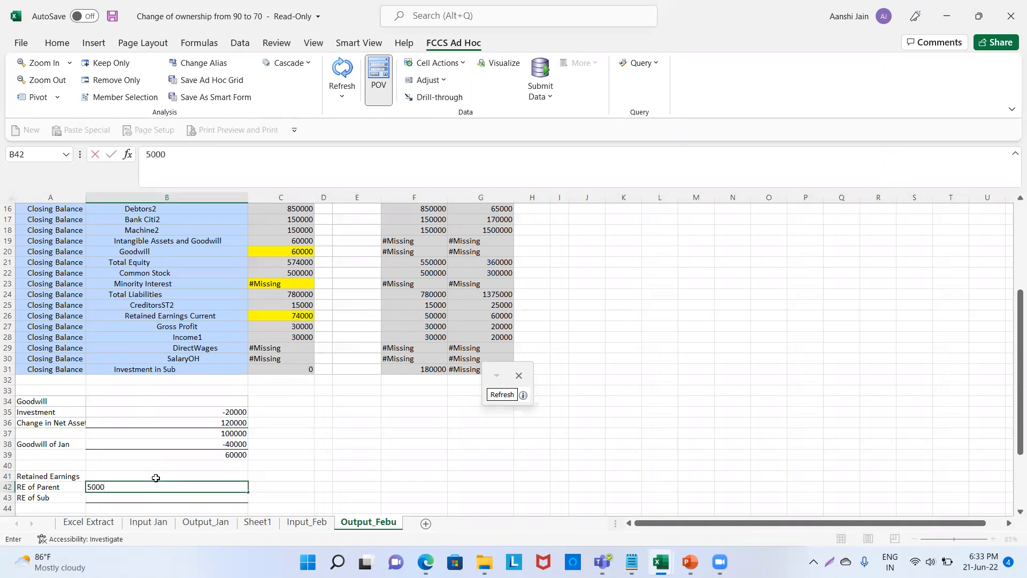
pyautogui.press('Return')
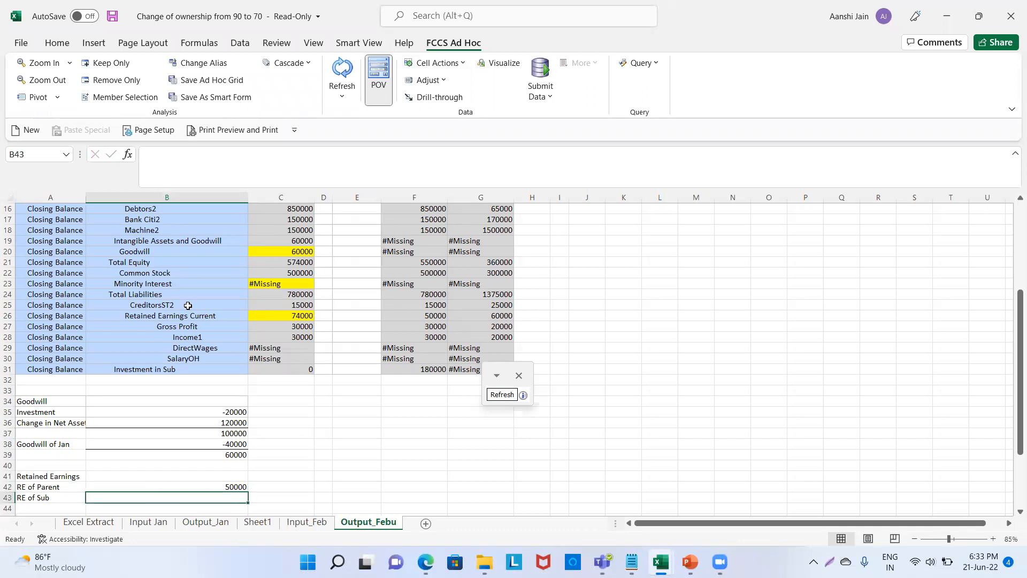
# Enter 24000 as RE of Sub in B43, based on the Retained Earnings Current of WEST102.
pyautogui.click(63, 316)
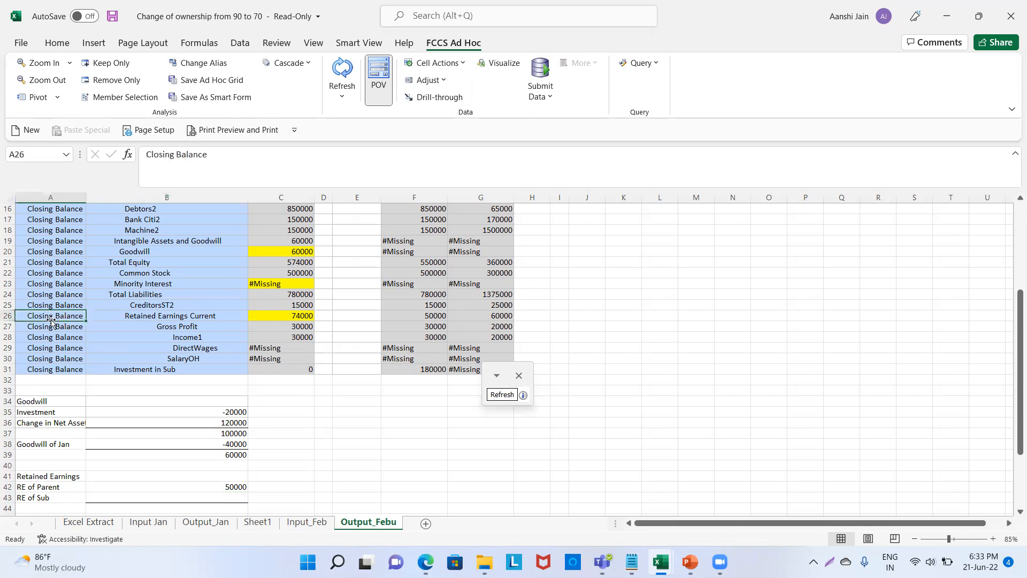
pyautogui.click(462, 315)
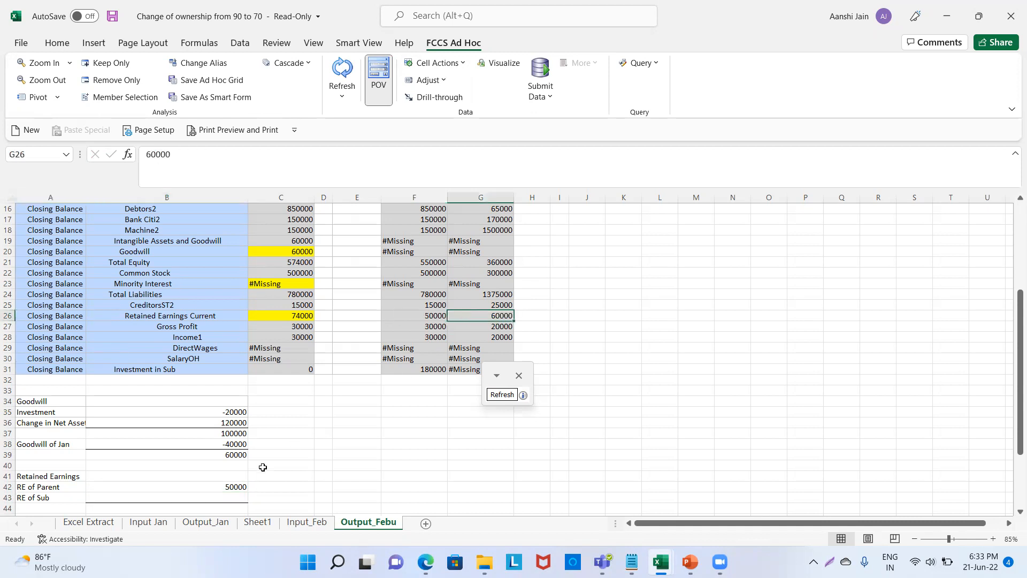
pyautogui.click(237, 497)
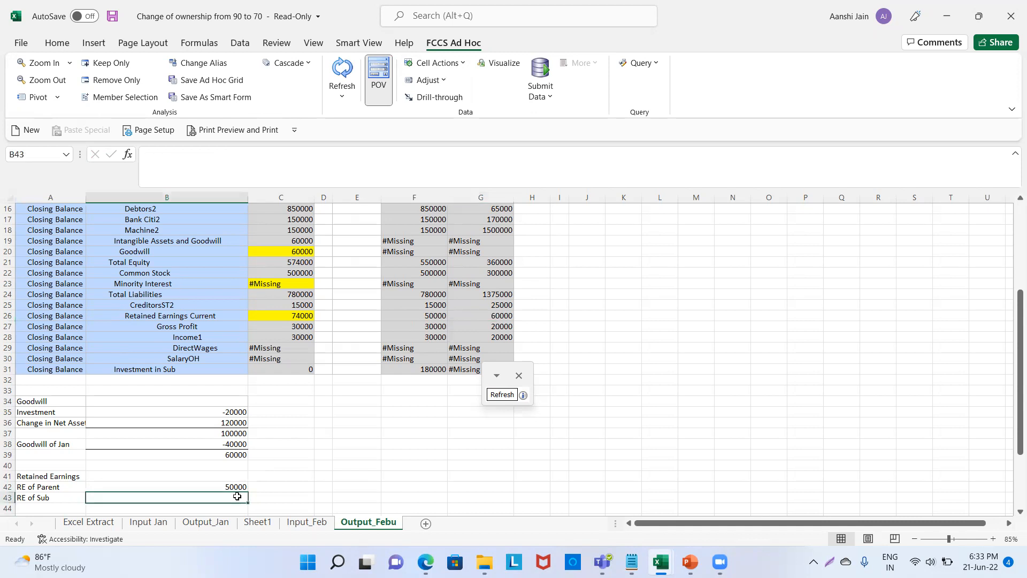
pyautogui.write('24000')
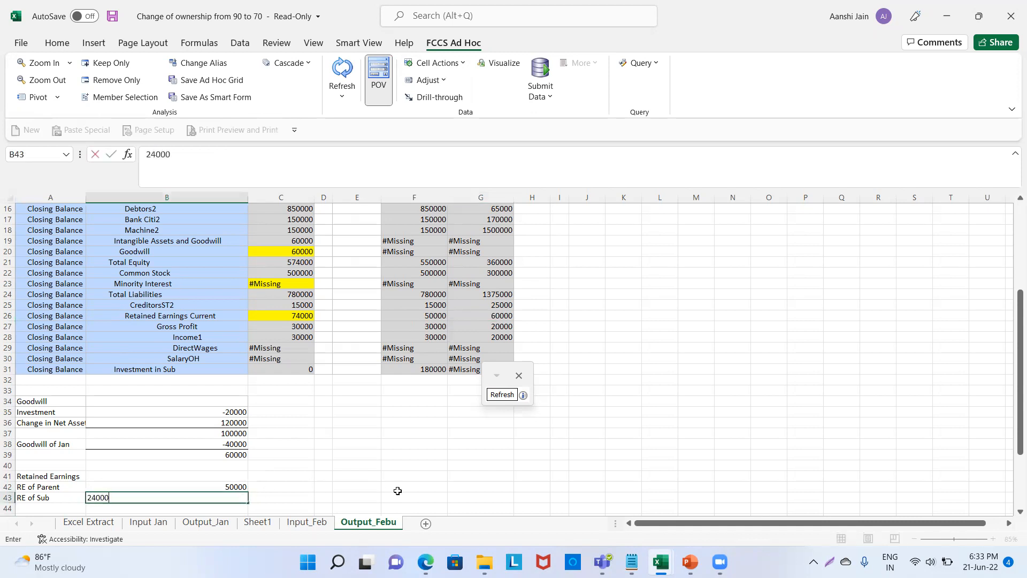
pyautogui.press('Return')
# Add the parent and subsidiary retained earnings in B44 with the formula =B42+B43.
pyautogui.scroll(-2, 369, 456)
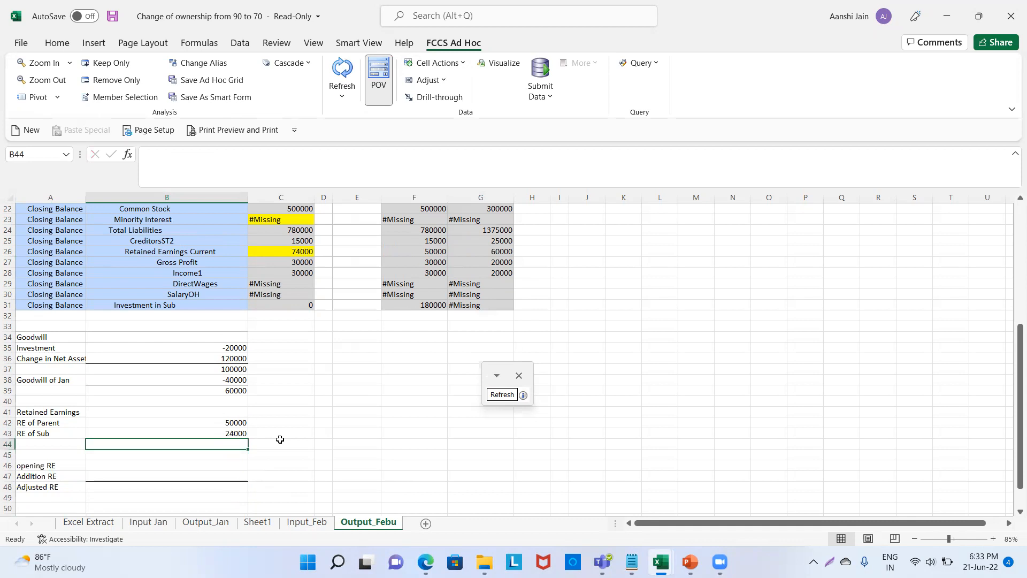
pyautogui.write('=')
pyautogui.click(236, 422)
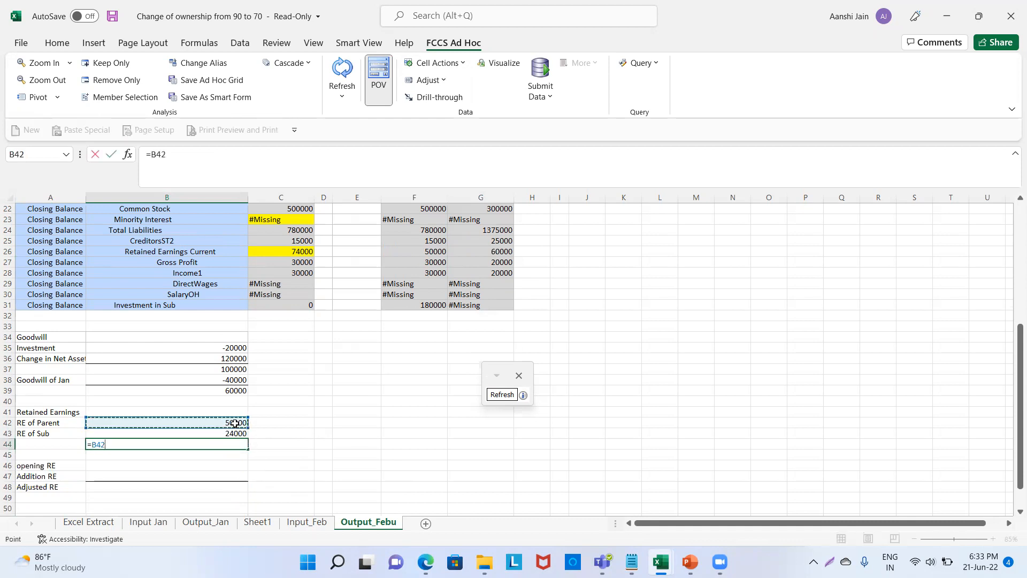
pyautogui.write('+')
pyautogui.press('Up')
pyautogui.press('Return')
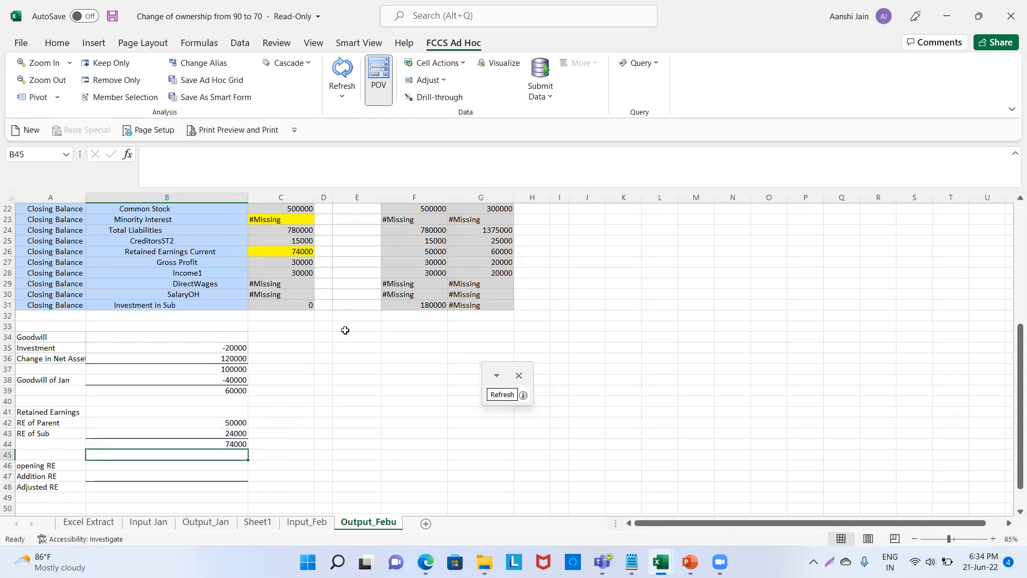
# Compare the calculated retained earnings with Retained Earnings Current in the February grid, and switch to the PowerPoint presentation.
pyautogui.scroll(2, 346, 329)
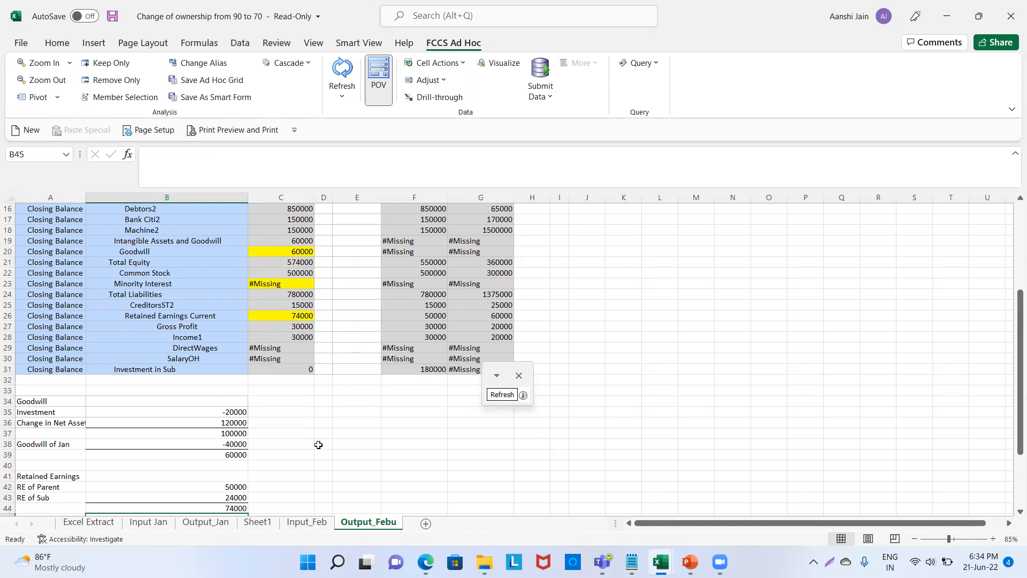
pyautogui.scroll(-1, 326, 423)
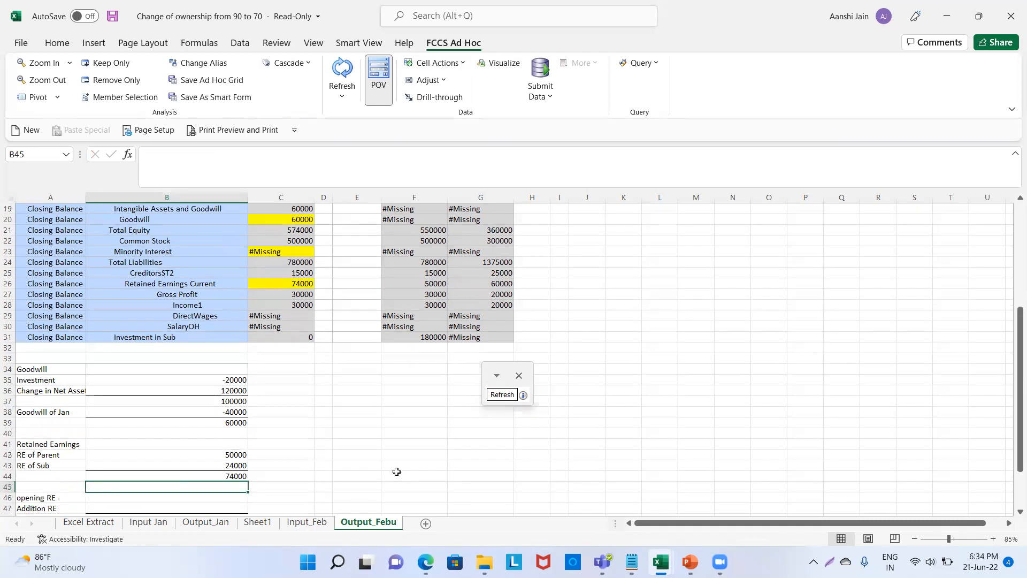
pyautogui.scroll(-2, 393, 457)
pyautogui.scroll(8, 394, 458)
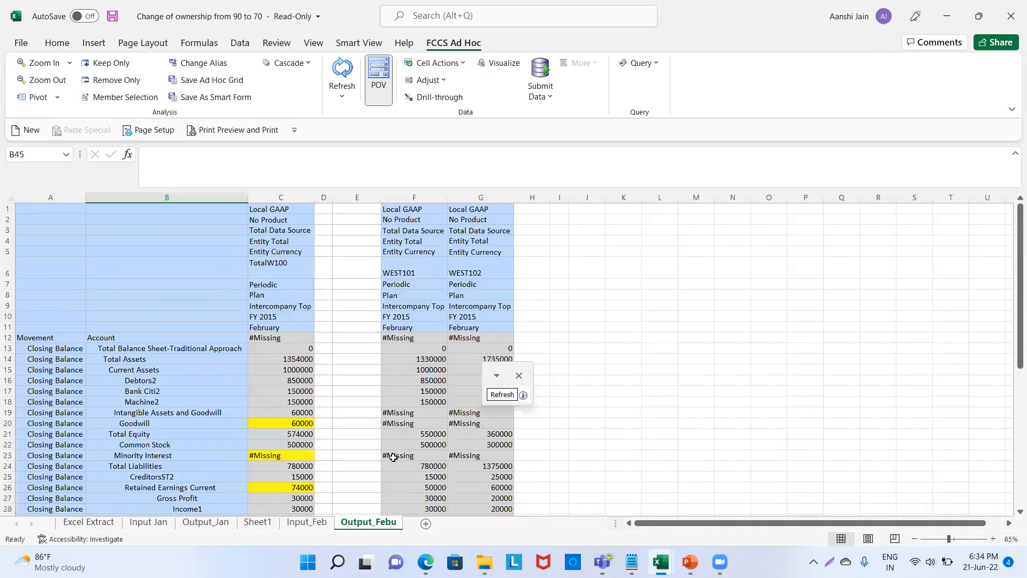
pyautogui.click(641, 450)
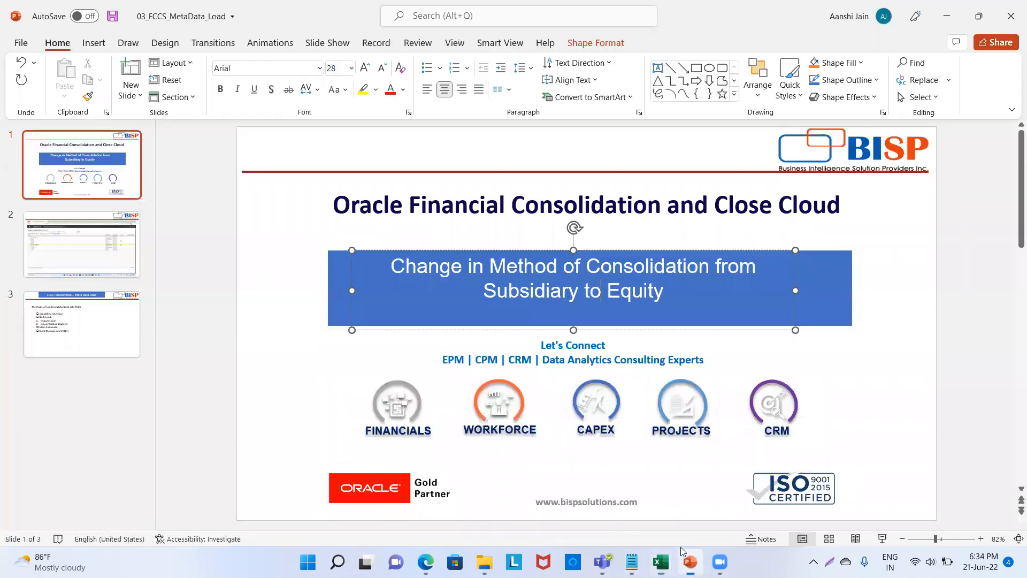